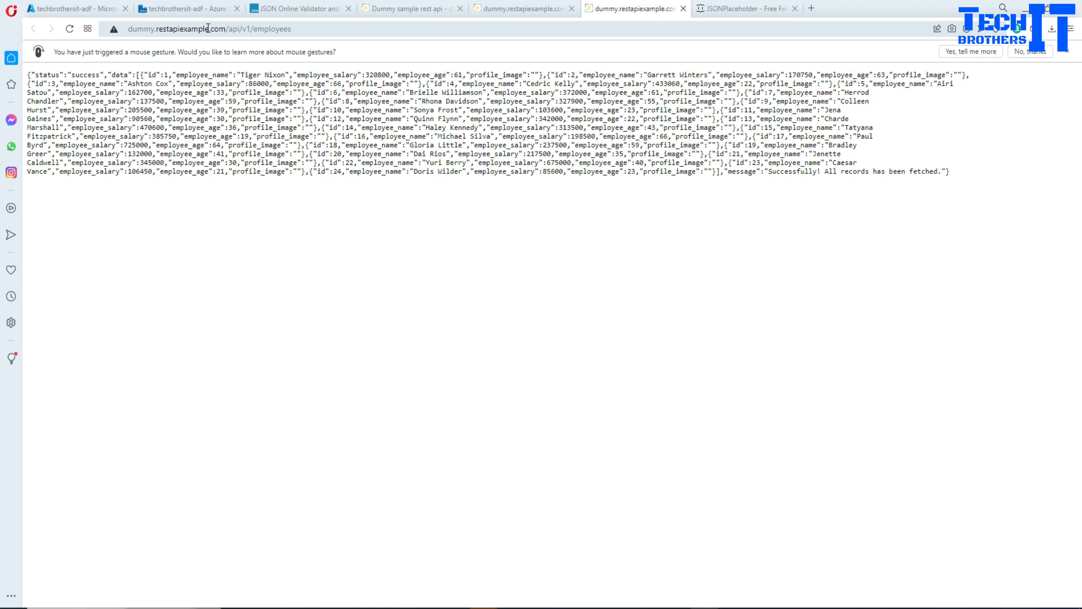
Open the dummy API's full employees route from its site and examine the first employee record in the response.
left_click(447, 8)
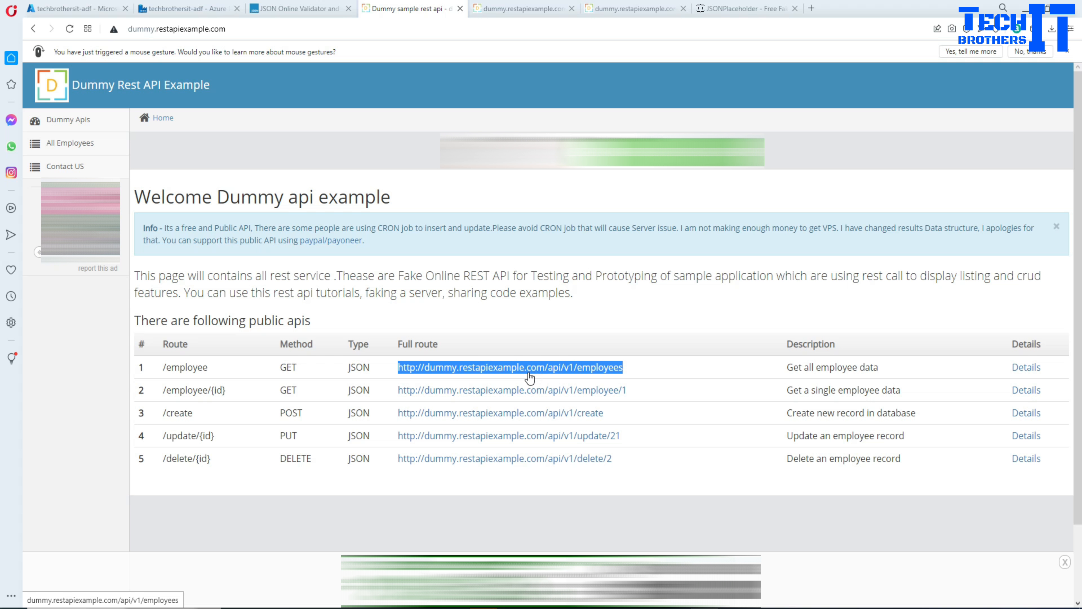
left_click(507, 369)
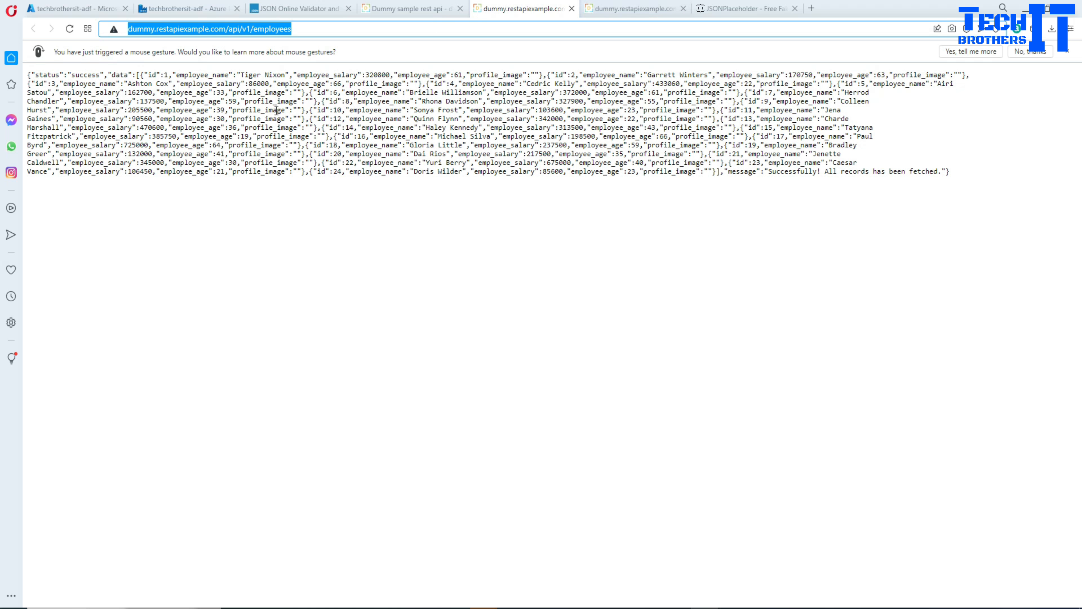
double_click(631, 172)
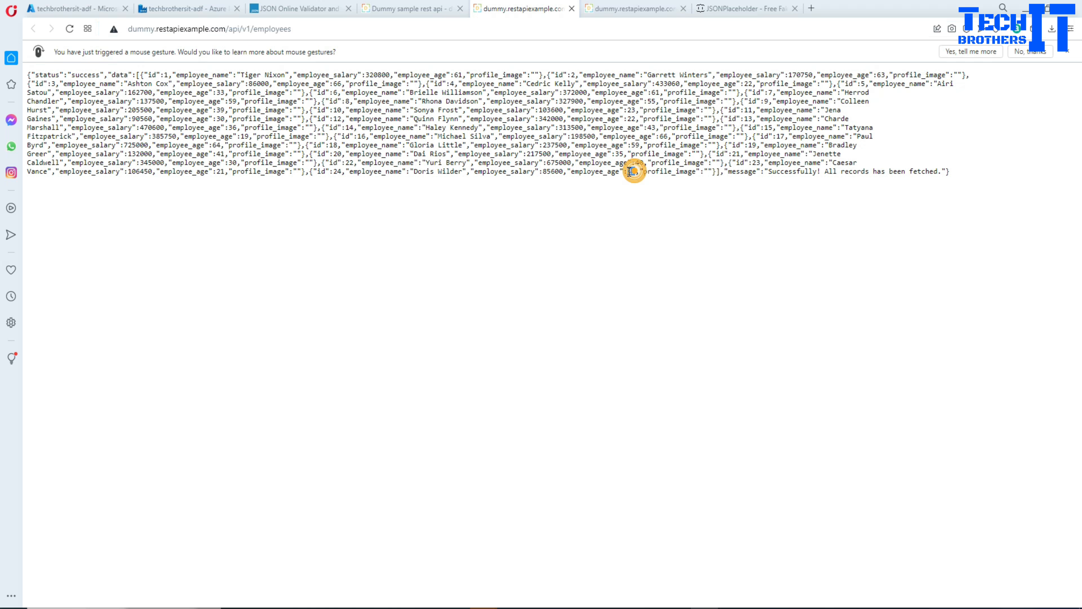
left_click(189, 77)
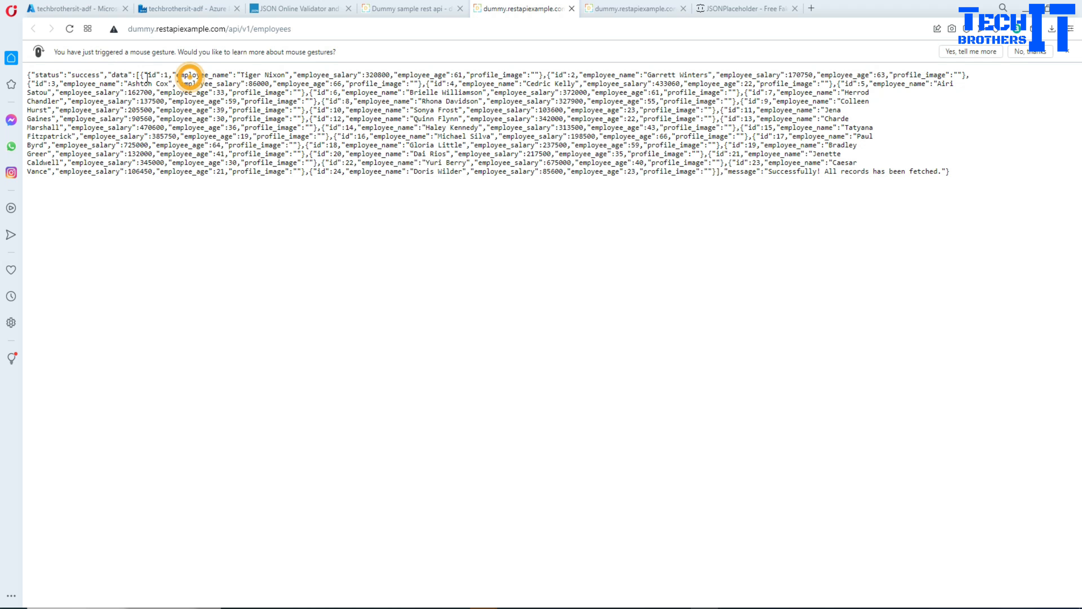
left_click_drag(148, 73, 539, 76)
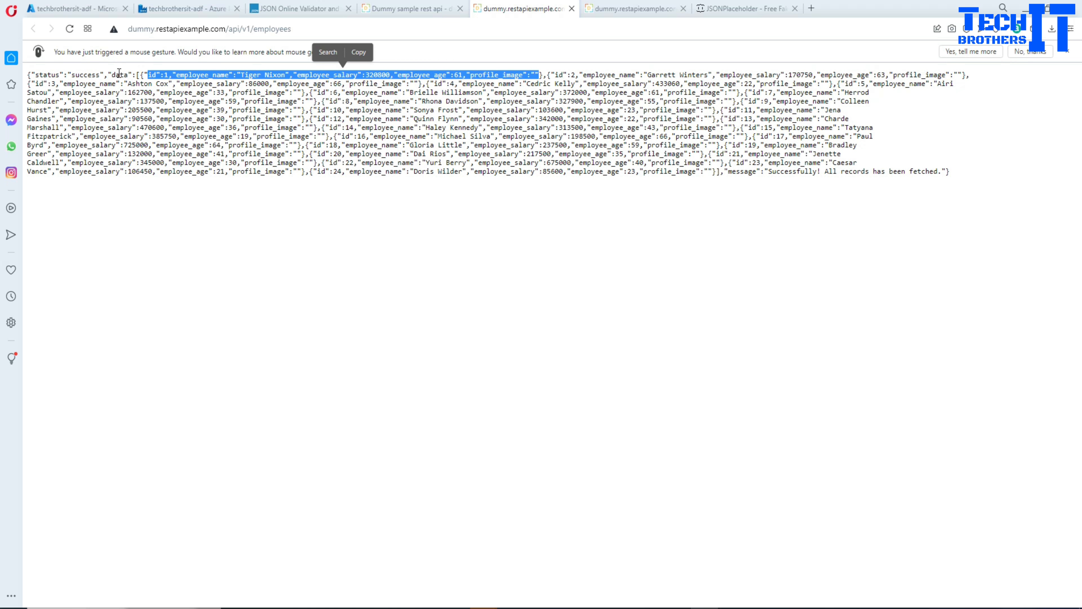
Copy the employees API address into a new browser tab and try to load dummy.restapiexample.com/api/v1/employee/2.
left_click(273, 31)
key("ctrl+c")
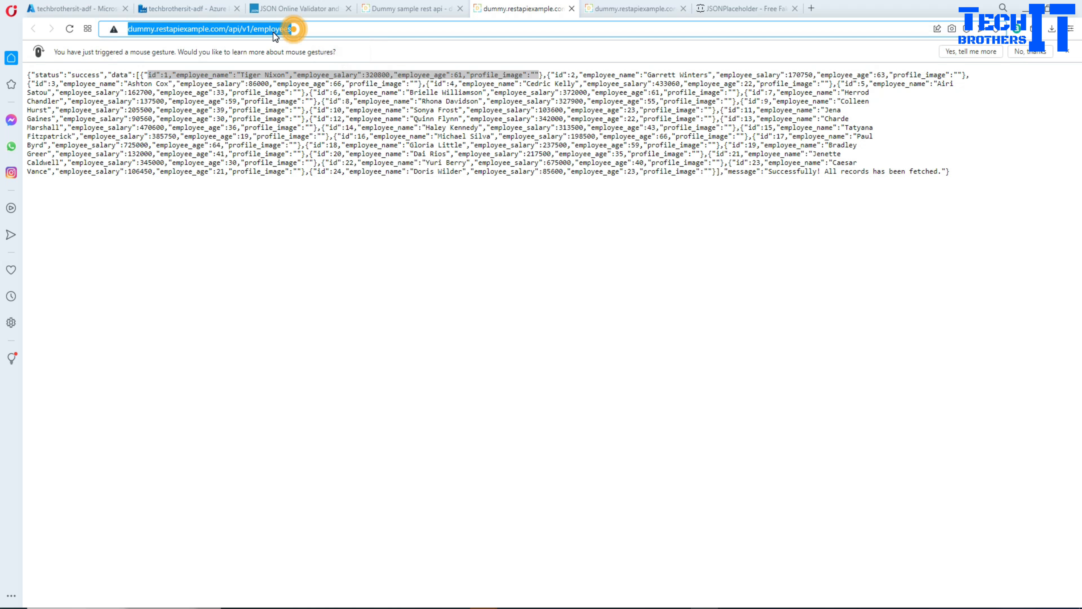
right_click(273, 32)
left_click(306, 76)
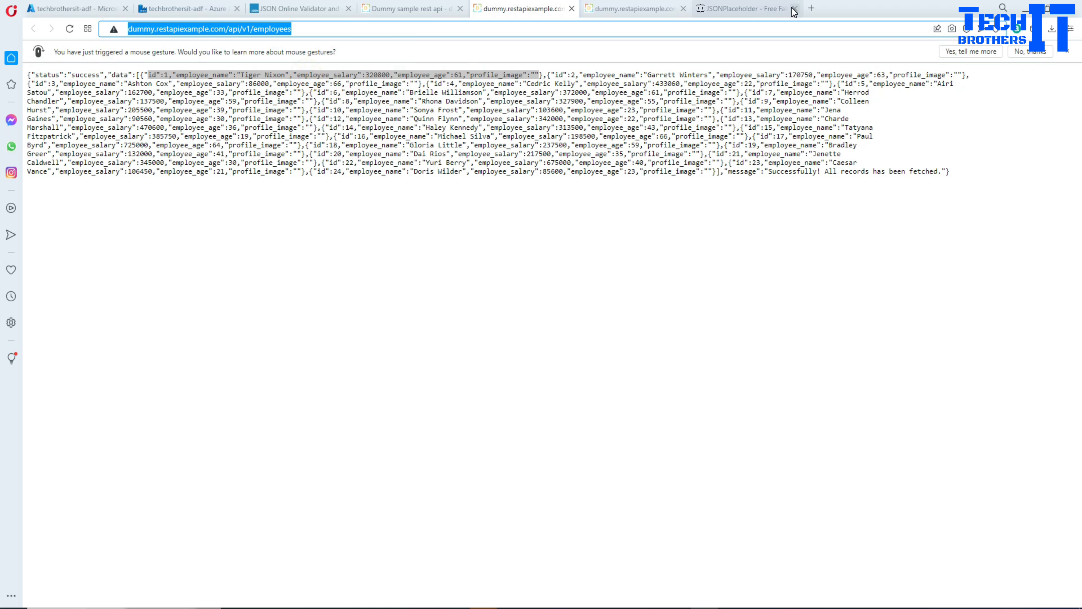
left_click(812, 9)
left_click(760, 29)
key("ctrl+v")
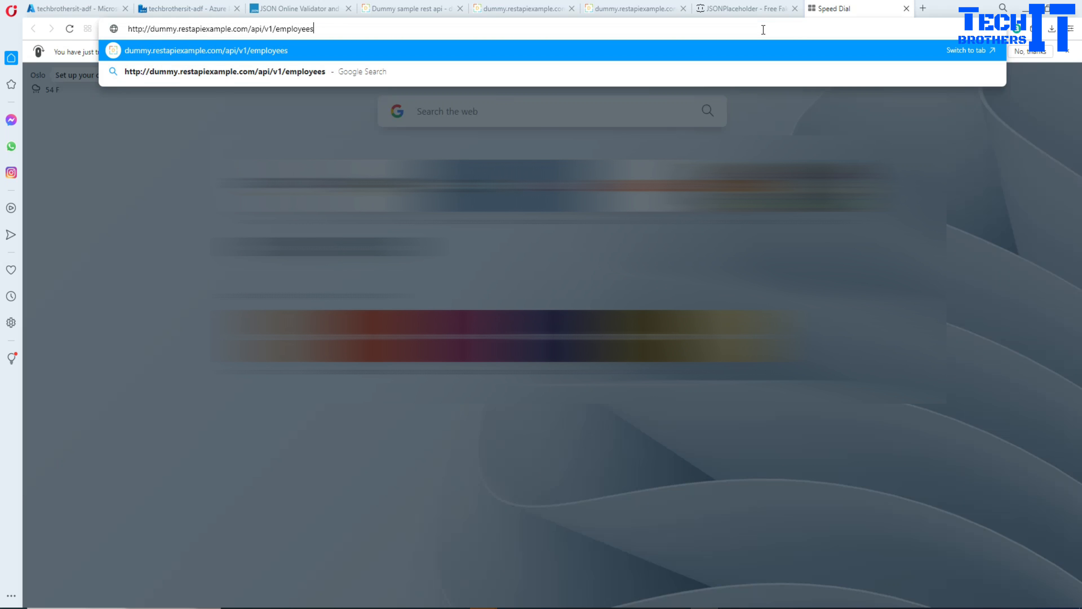
key("BackSpace")
type("/")
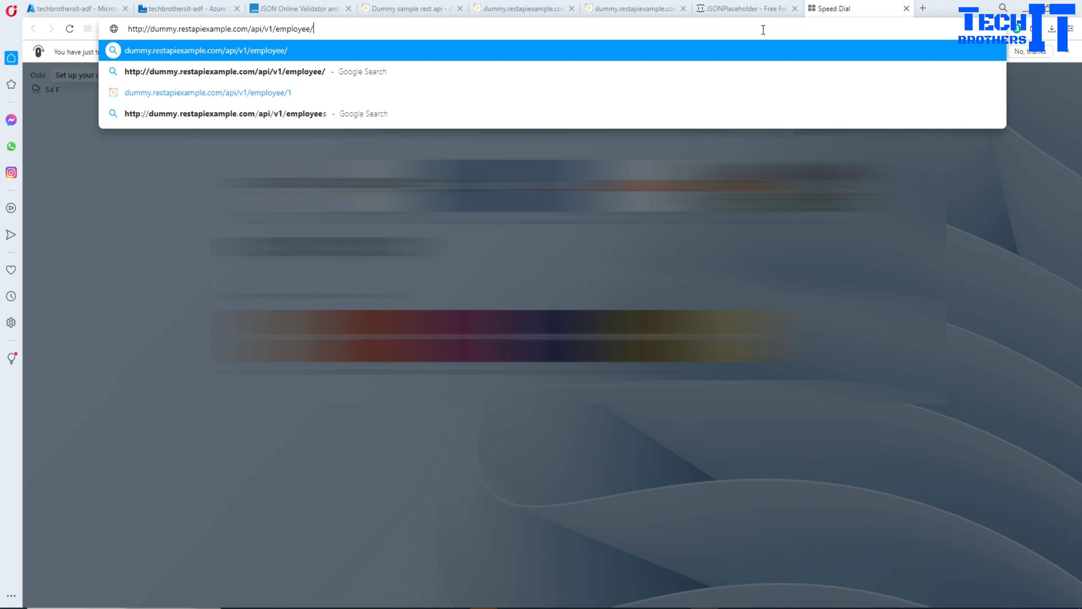
type("2")
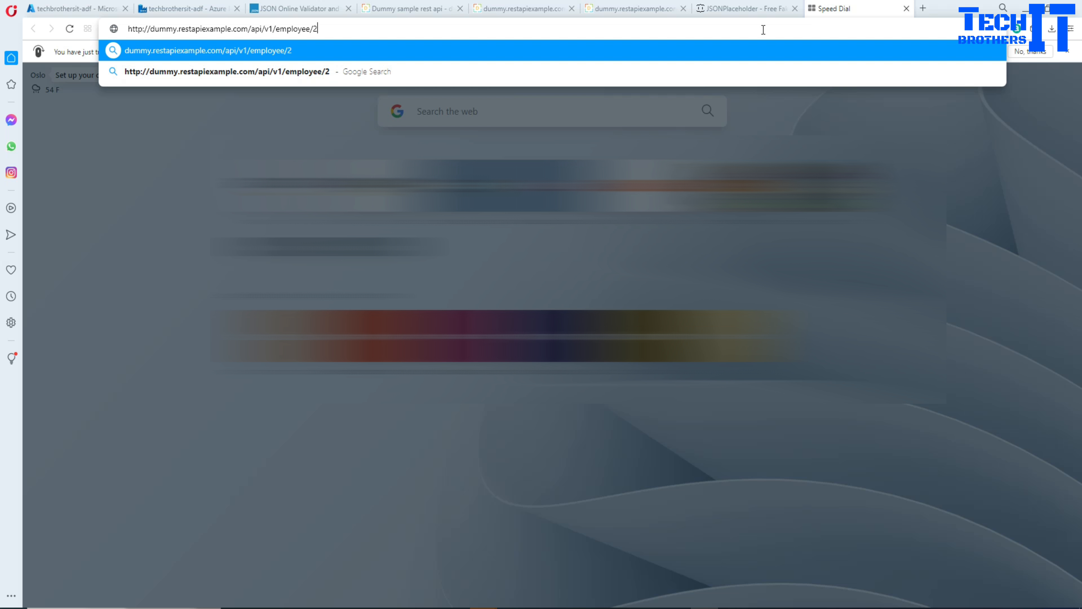
key("Return")
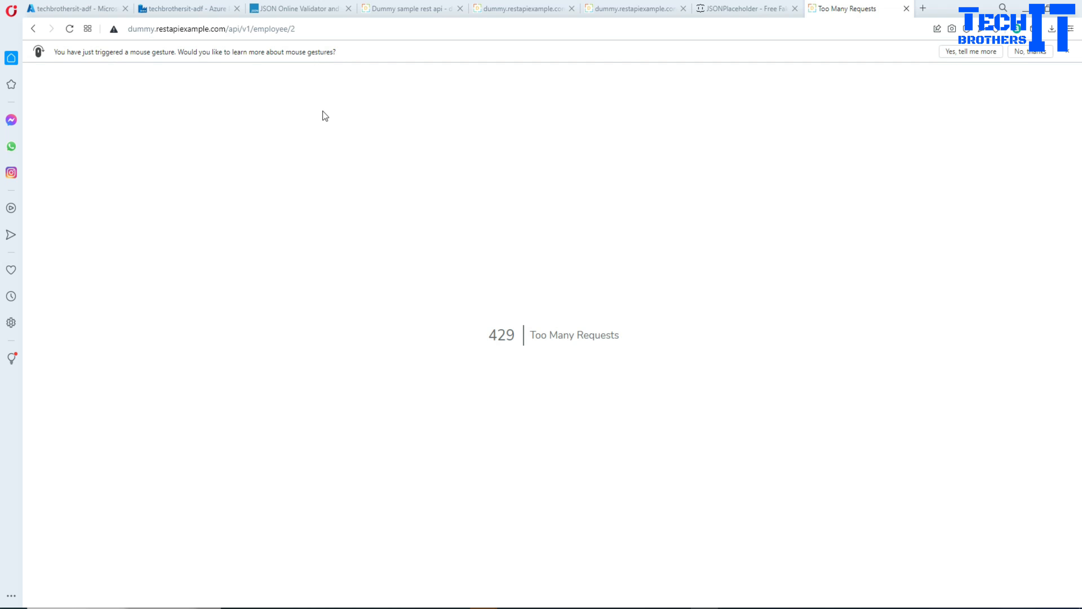
Change the employee id in the request address to 8 and load that single record.
left_click(318, 31)
left_click(323, 32)
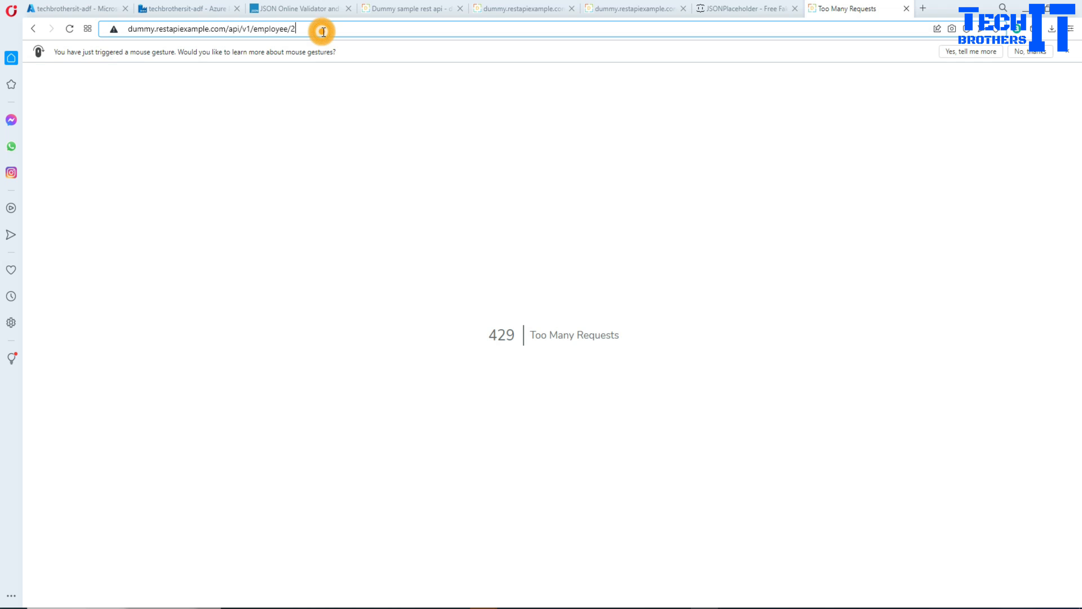
key("BackSpace")
type("8")
key("Return")
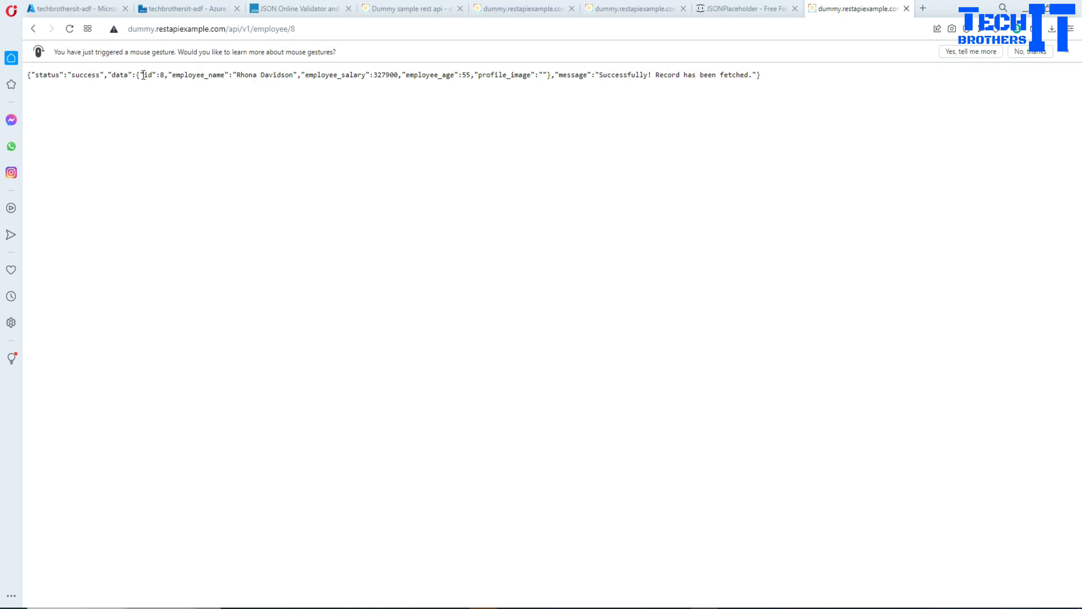
Examine the id and name fields of the single-employee response and compare them with the full employees response.
left_click_drag(140, 75, 211, 81)
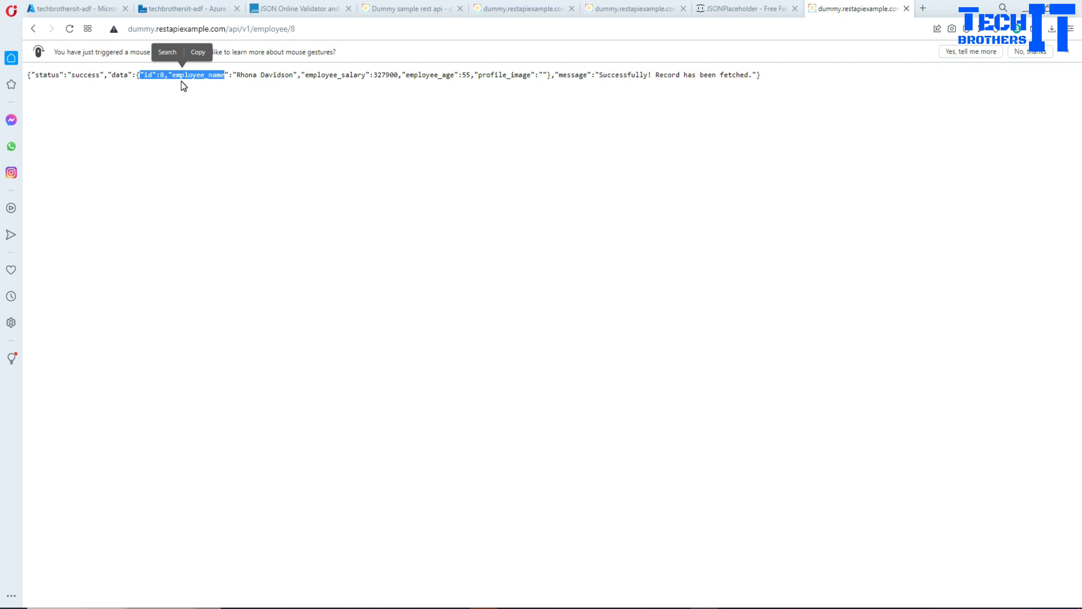
left_click(182, 81)
left_click(162, 75)
left_click_drag(141, 75, 227, 84)
left_click(220, 91)
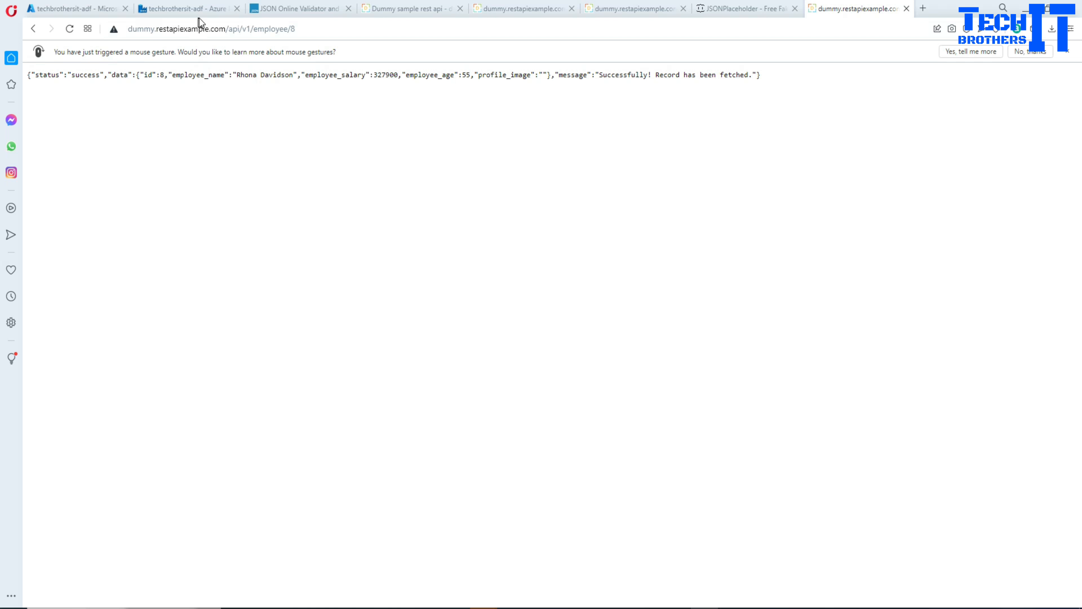
left_click(521, 8)
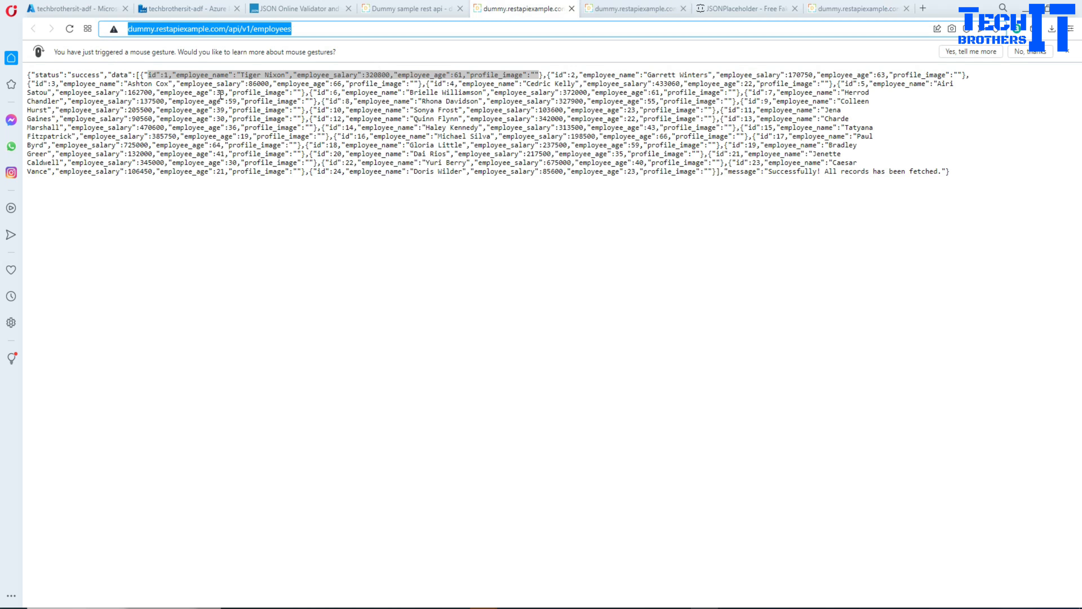
left_click(185, 94)
left_click_drag(963, 174, 23, 76)
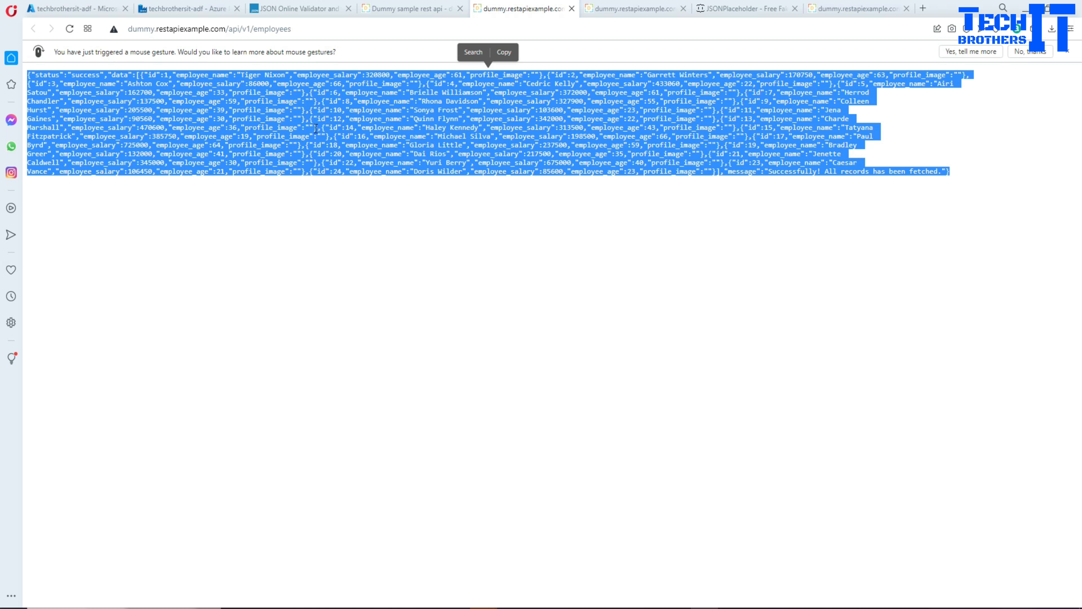
left_click(307, 30)
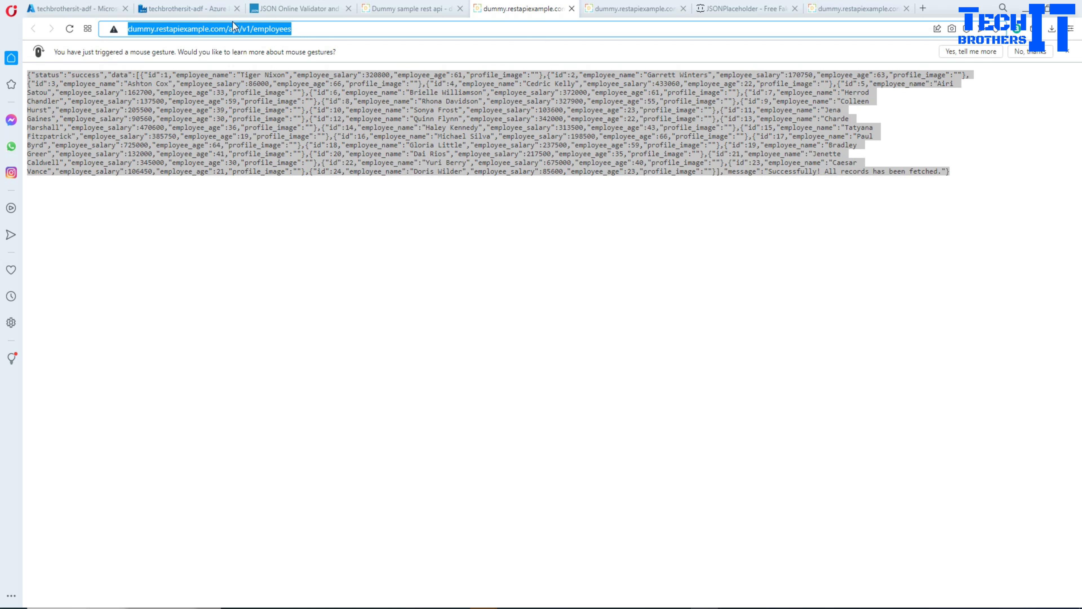
Switch to Azure Data Factory, create a new pipeline and add a Lookup activity to its canvas.
left_click(175, 7)
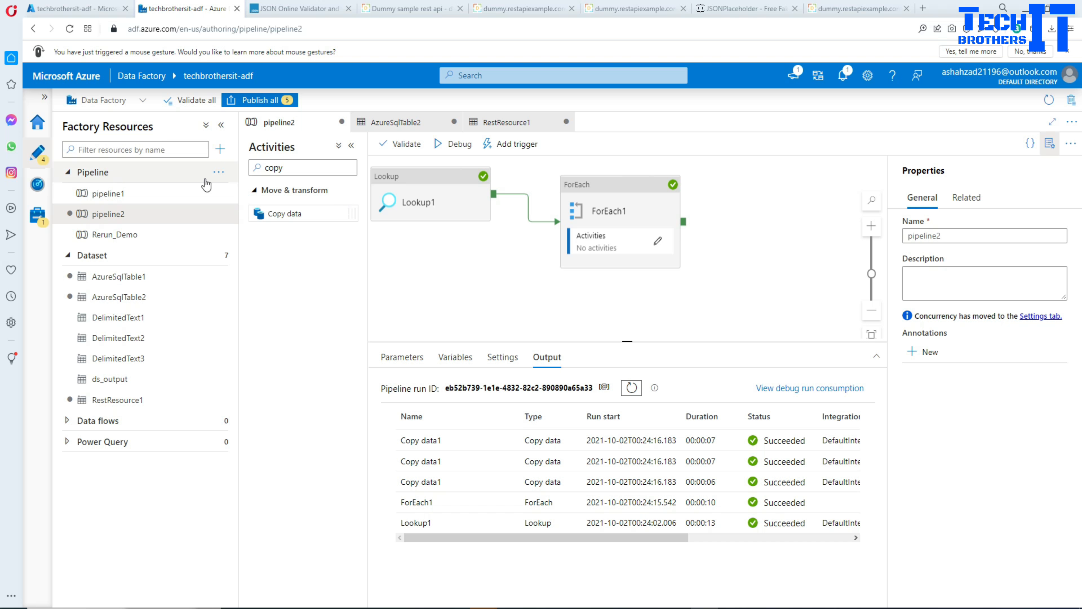
left_click(220, 174)
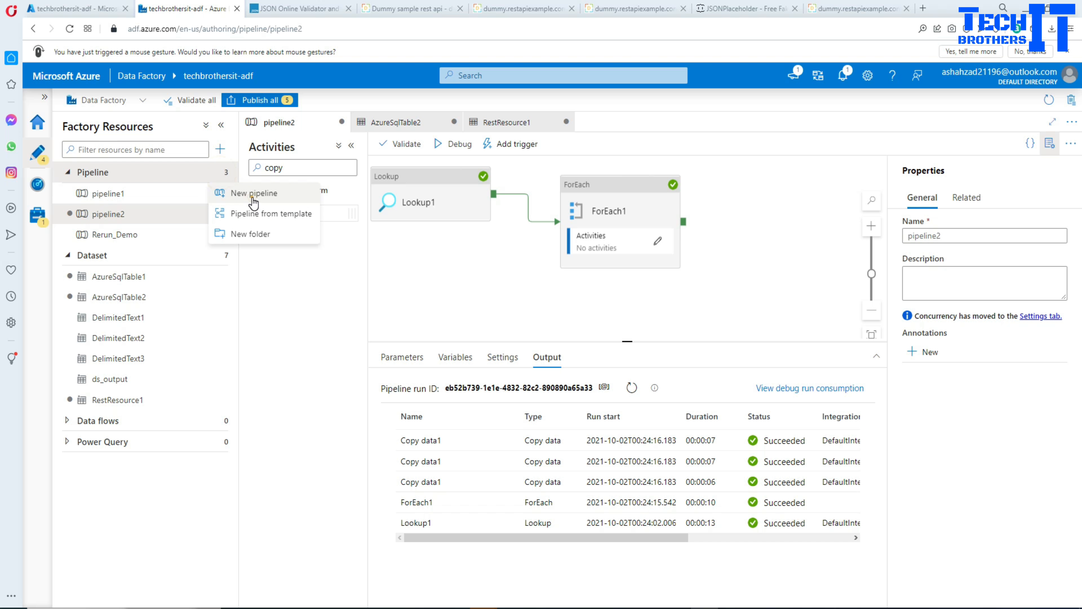
left_click(252, 194)
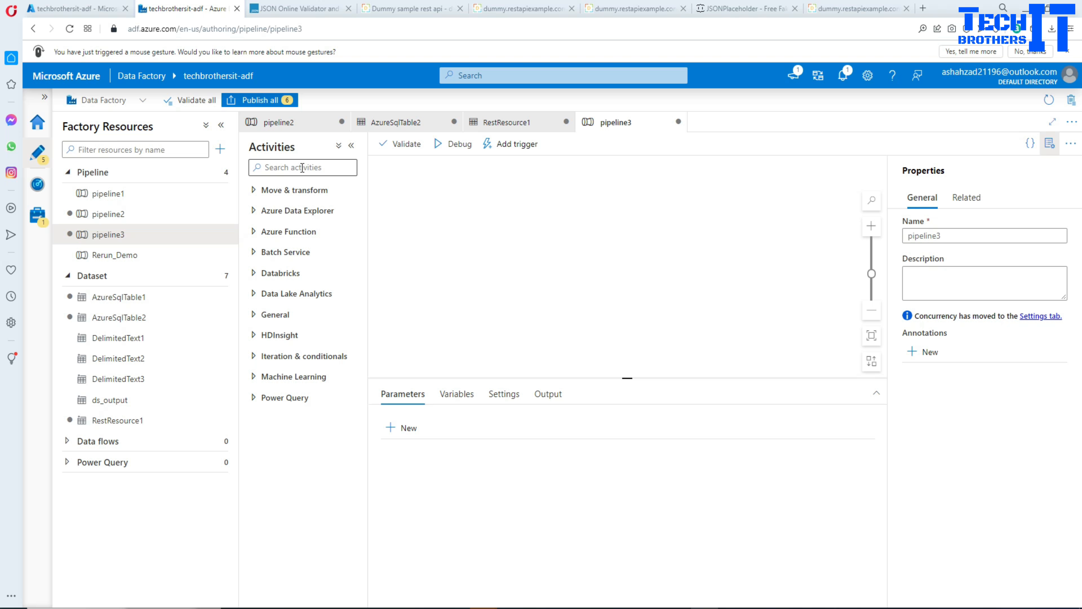
left_click(301, 166)
type("look")
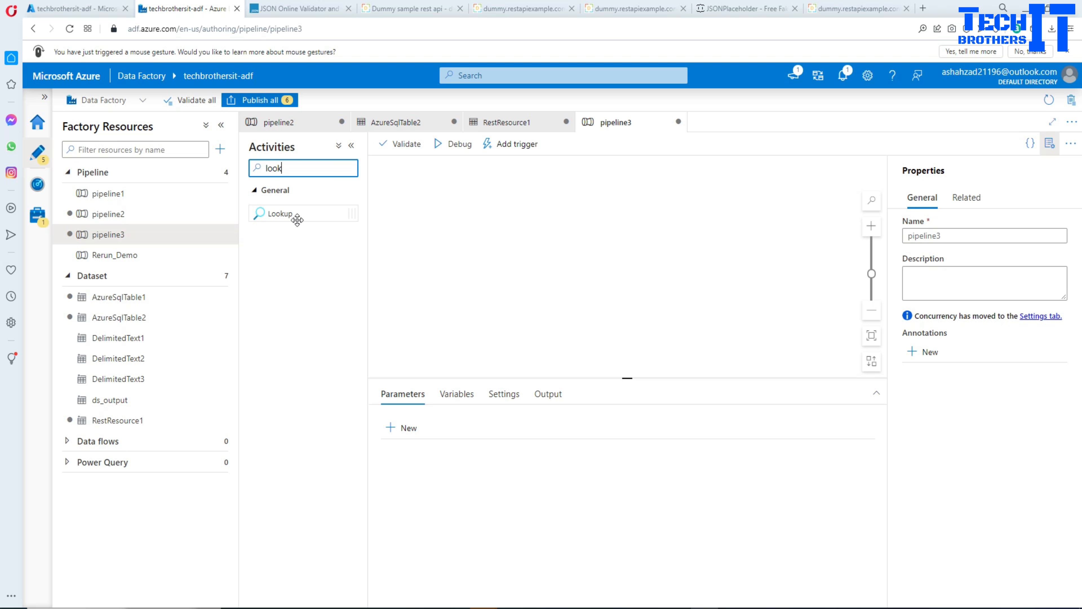
left_click_drag(293, 214, 467, 212)
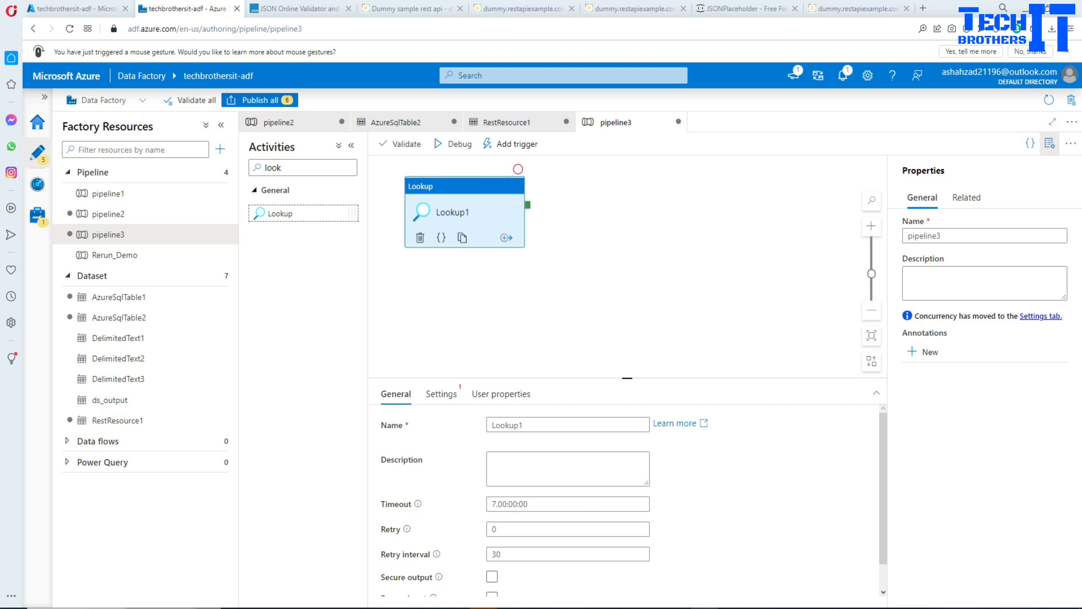
Switch to SQL Server Management Studio and write a new query creating table dbo.EmployeeList with column id int, ended by go.
left_click(449, 607)
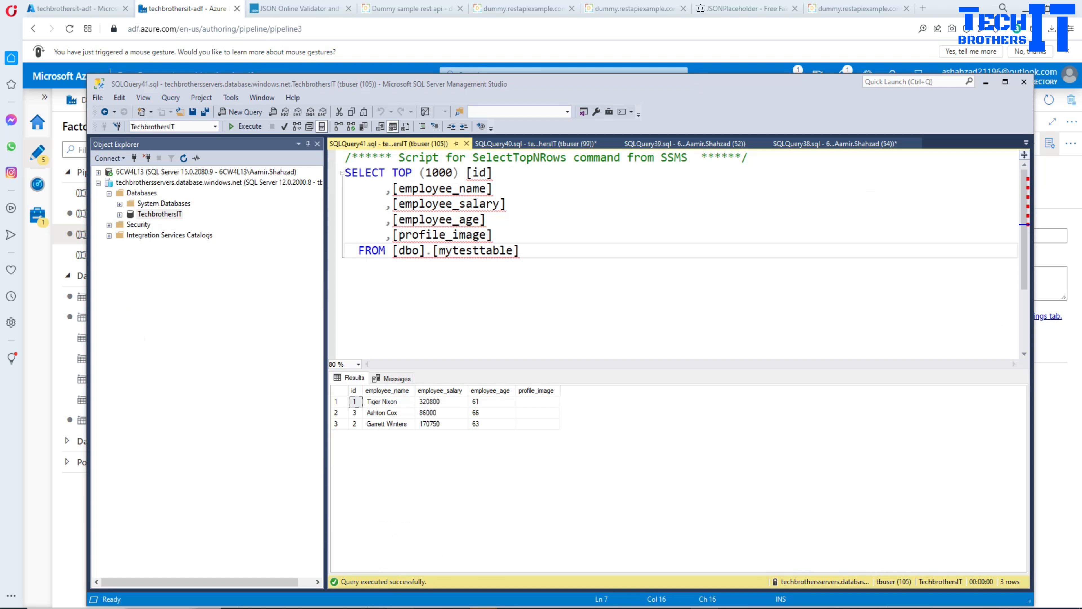
left_click(242, 112)
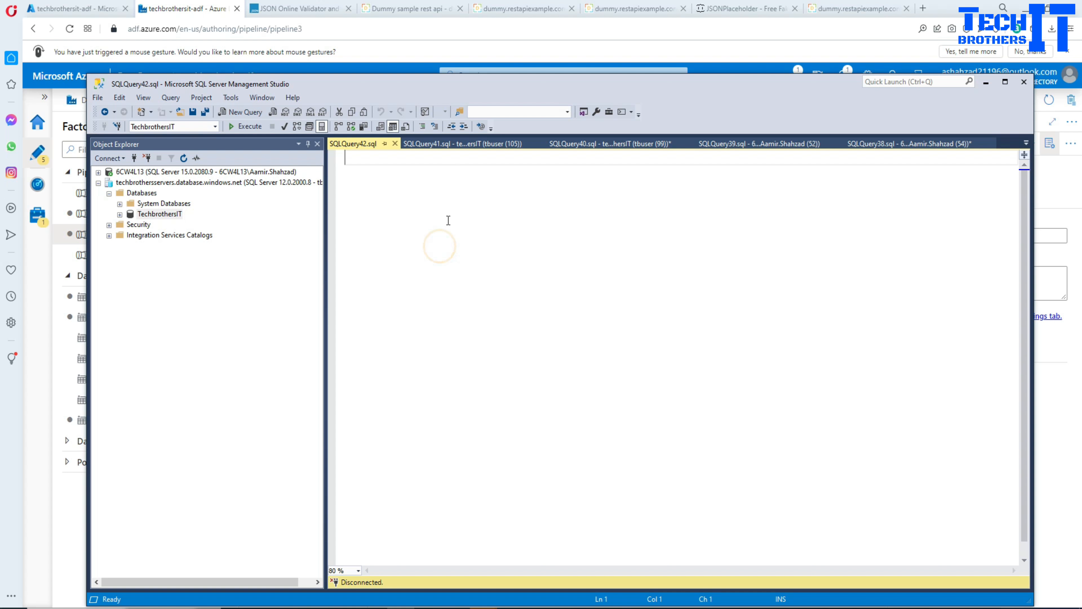
type("create ")
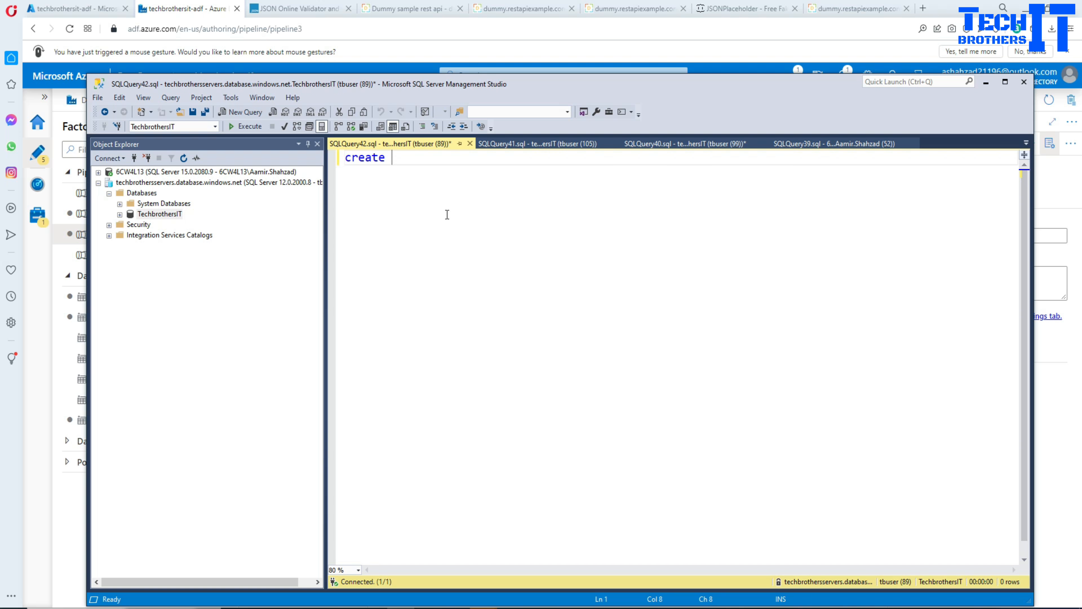
type("table dbo.")
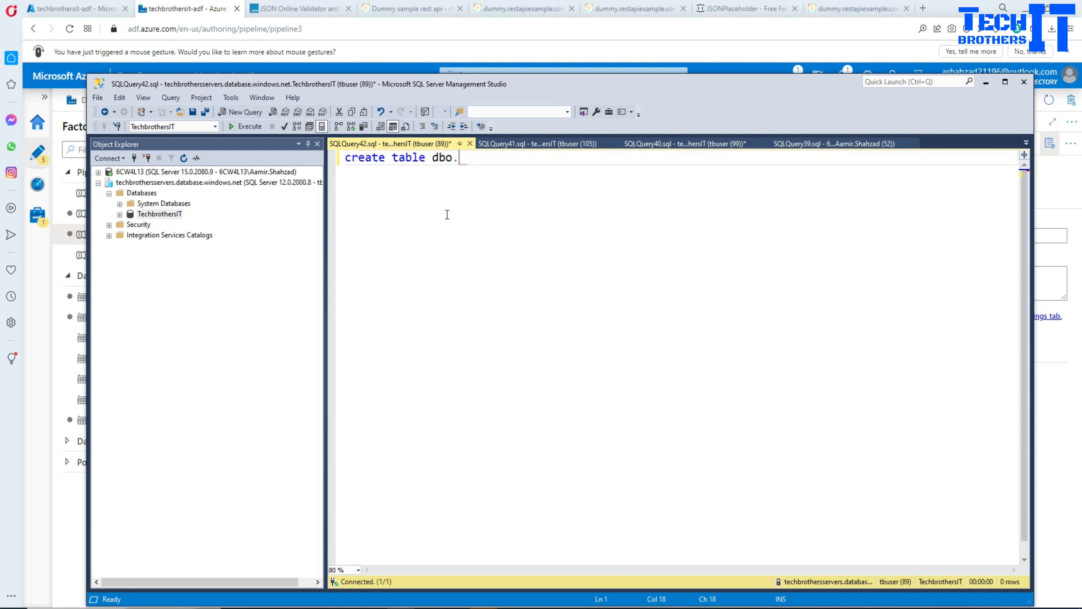
type("EmployeeList(id int)")
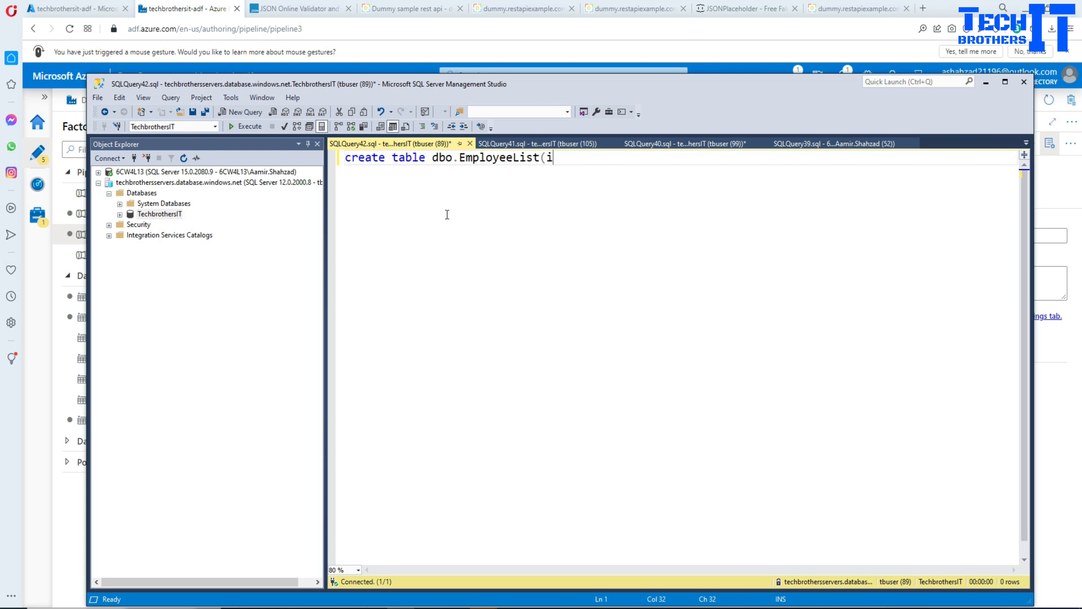
key("Return")
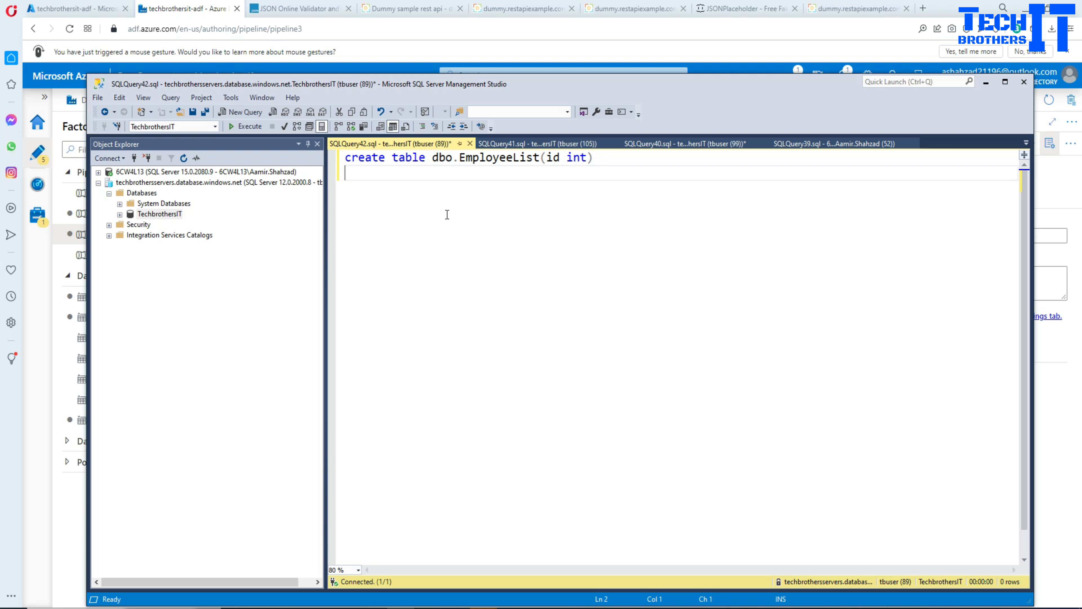
type("go")
key("Return")
Add an insert statement putting the values 1, 4 and 10 into dbo.EmployeeList and execute the script.
type("insert into ")
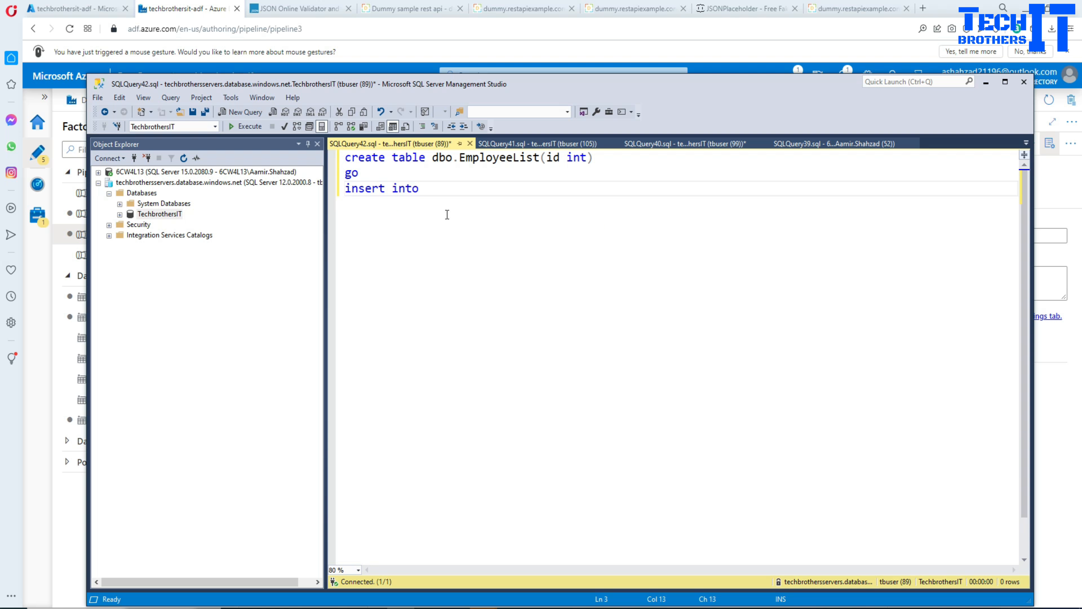
type("dbo.em")
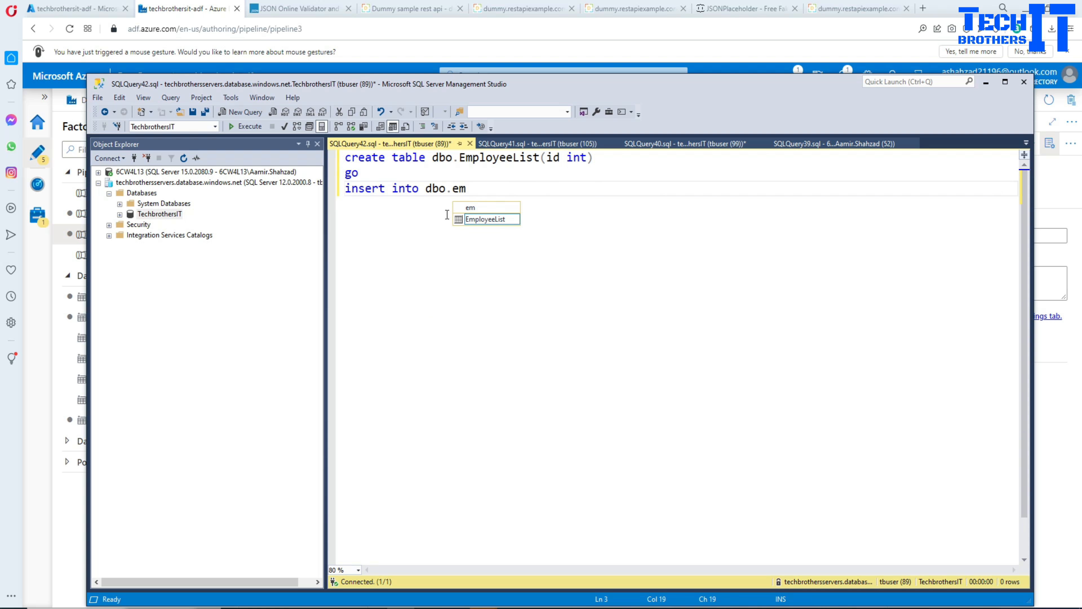
key("Tab")
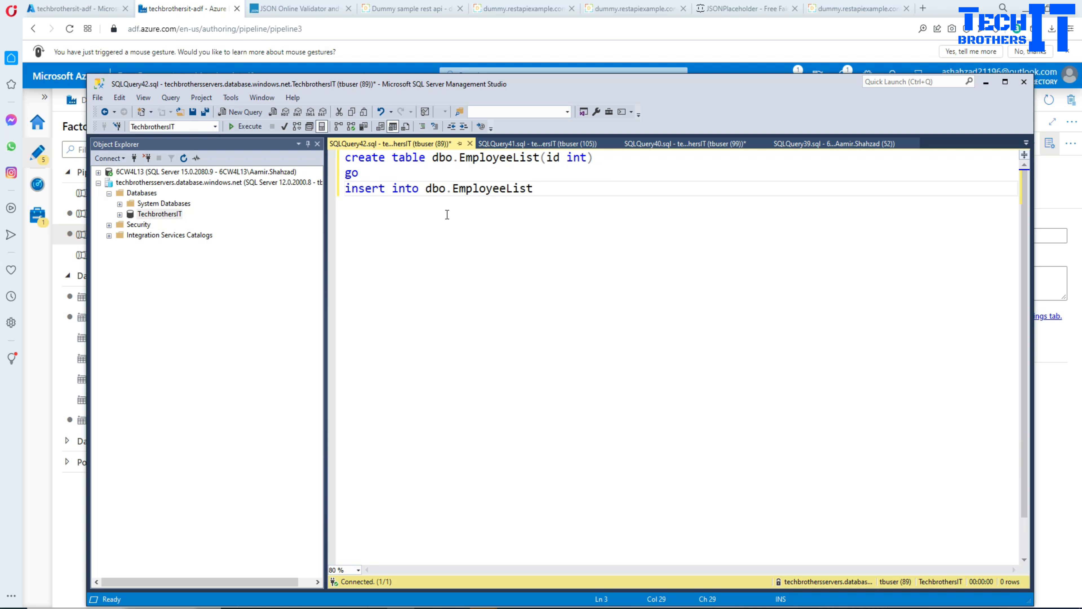
type("values(1),(4),(10)")
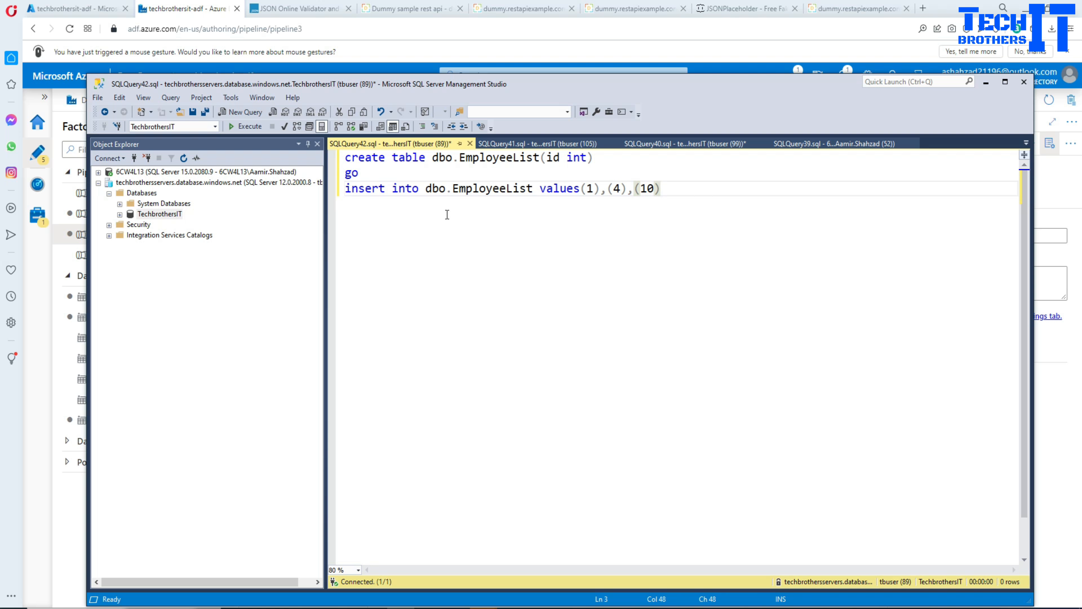
left_click(447, 215)
left_click(244, 126)
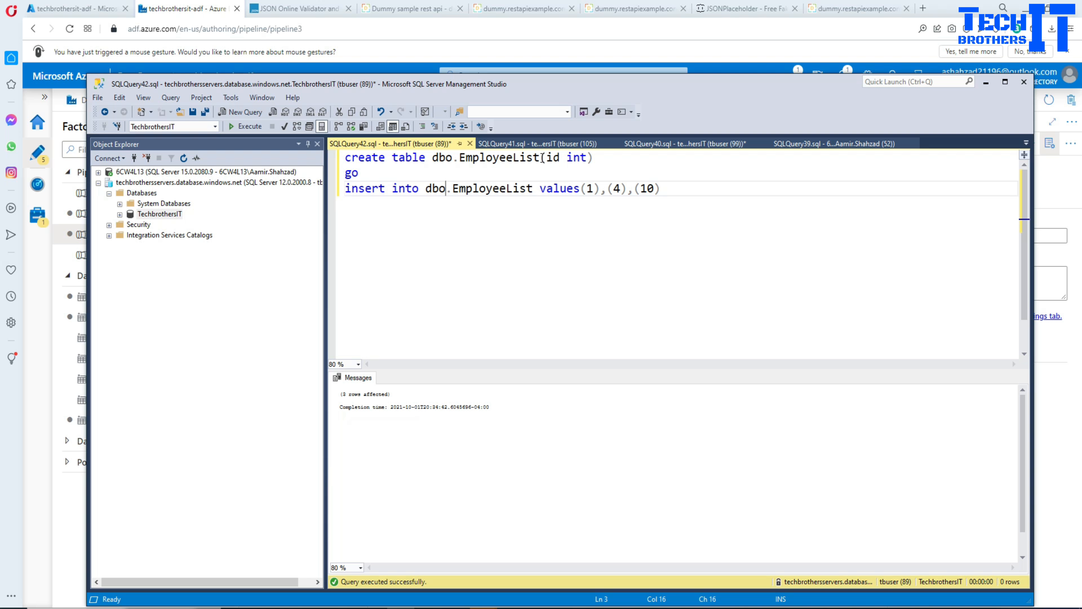
Add the statement Select * From dbo.EmployeeList below the insert statement and execute only that query.
left_click_drag(540, 158, 433, 157)
right_click(442, 162)
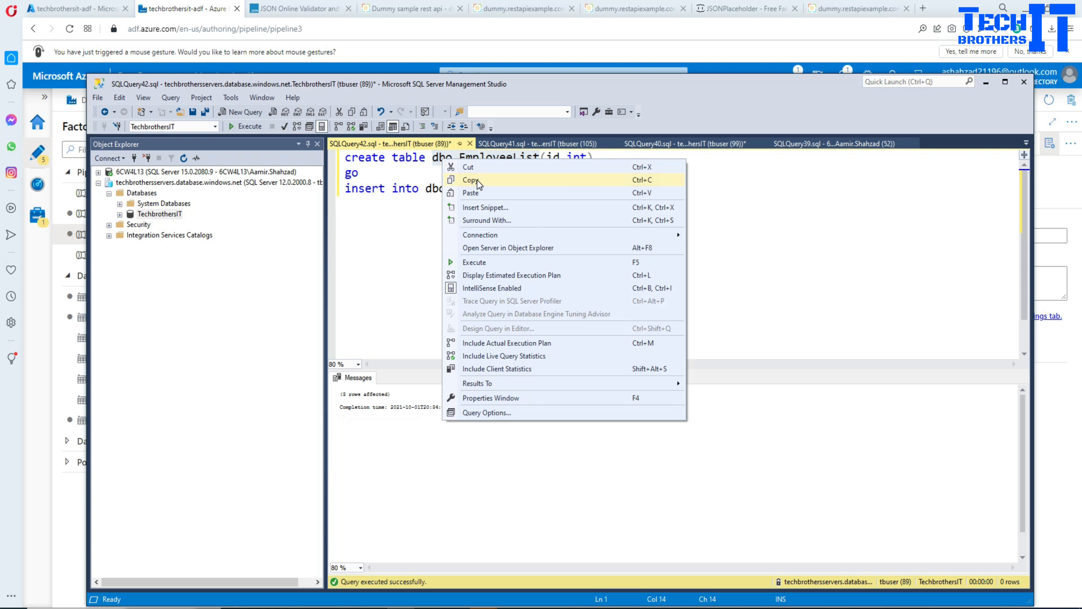
left_click(477, 179)
left_click(661, 190)
key("Return")
key("Return")
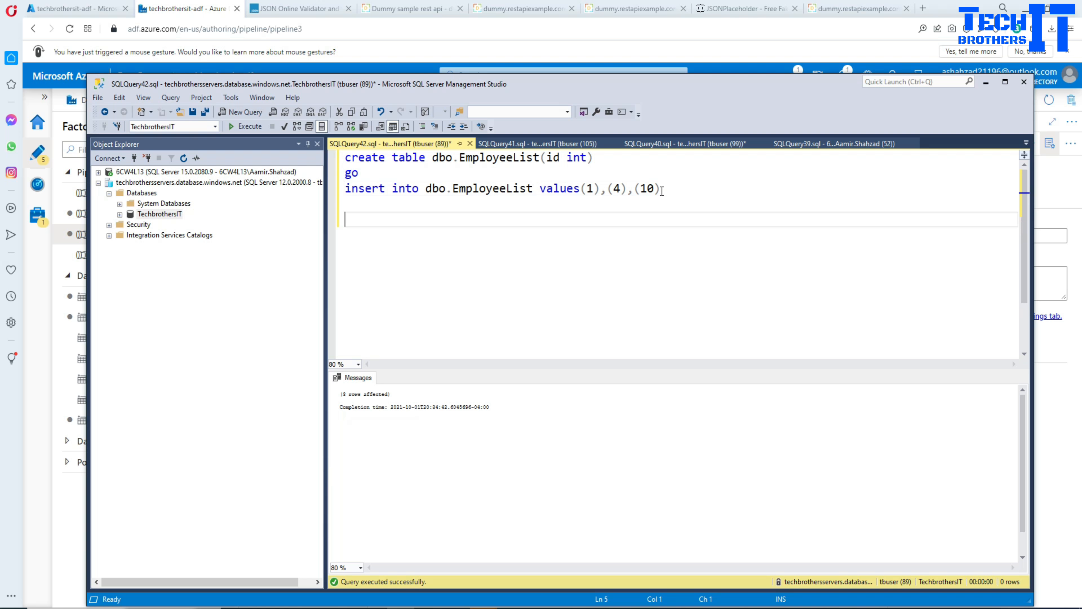
type("Select * From dbo.EmployeeList")
key("shift+Up")
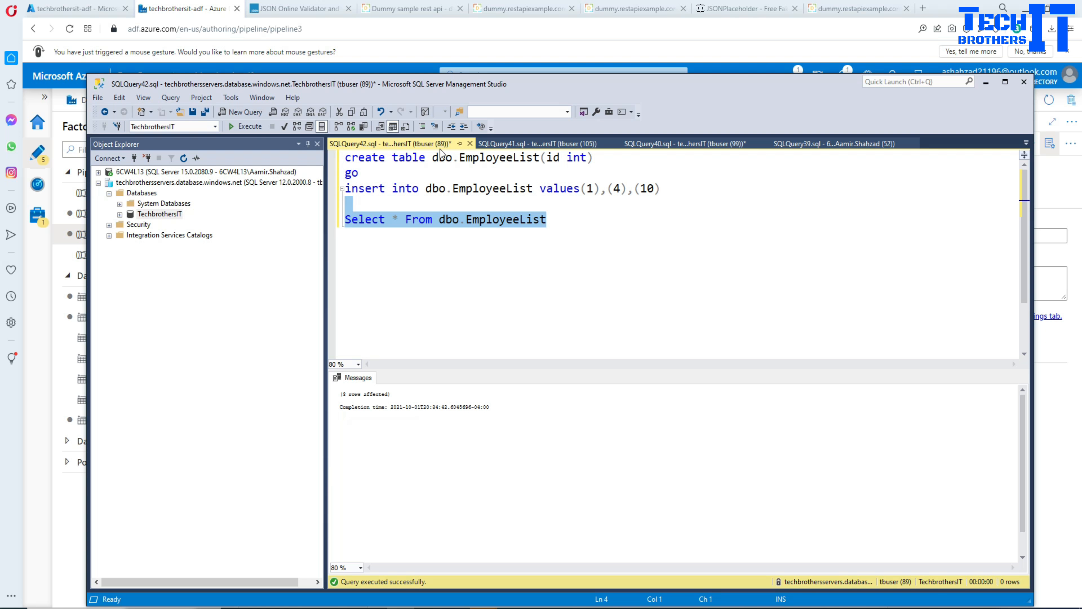
left_click(251, 127)
left_click(390, 262)
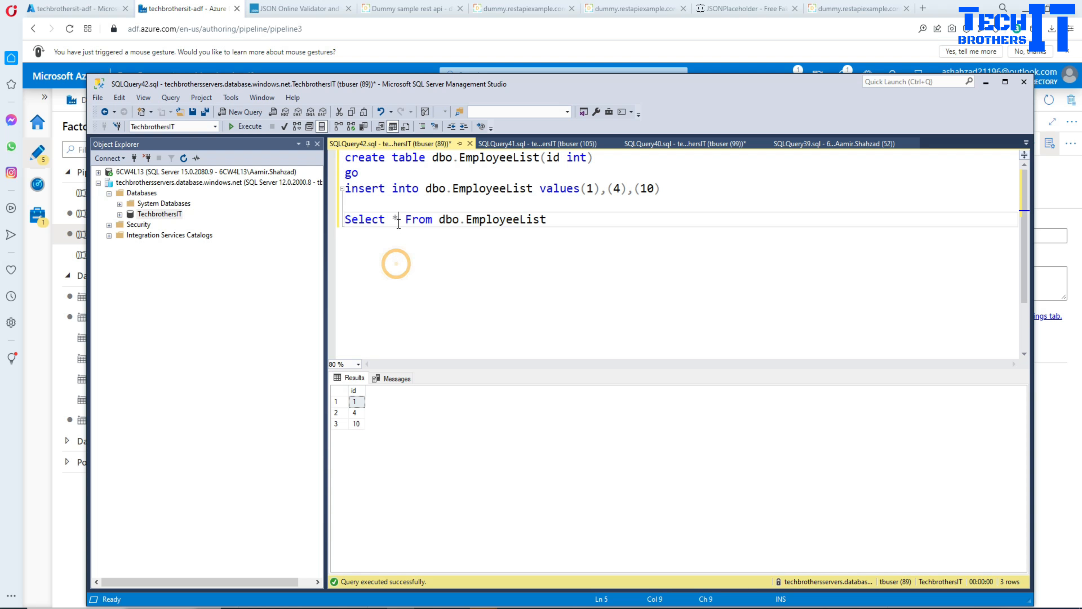
Change the select statement to return only the id column and copy the whole statement.
double_click(396, 219)
key("Delete")
type("id")
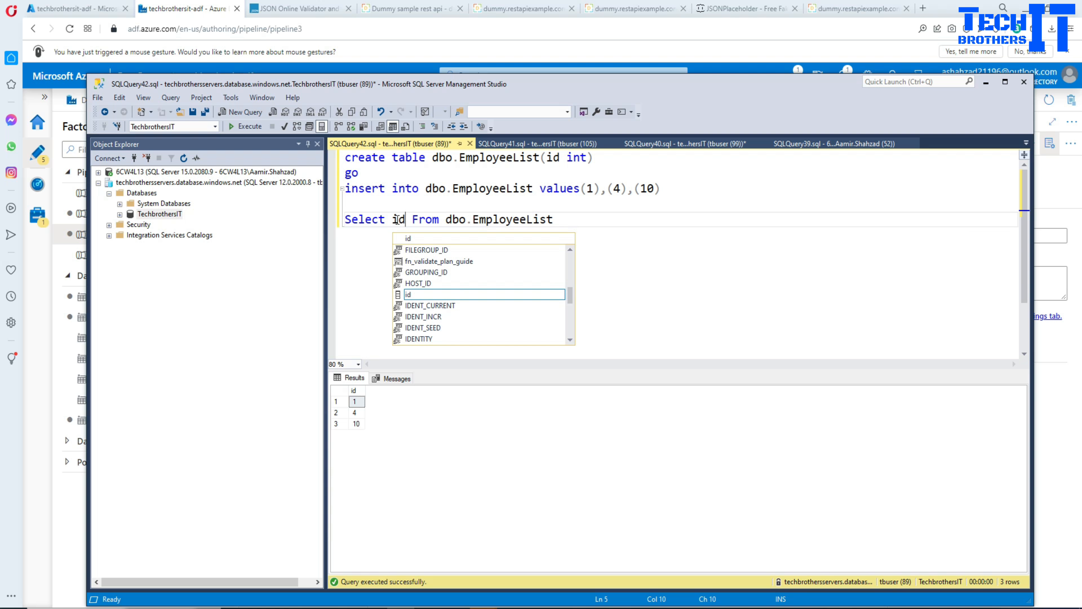
key("Escape")
left_click_drag(565, 222, 345, 220)
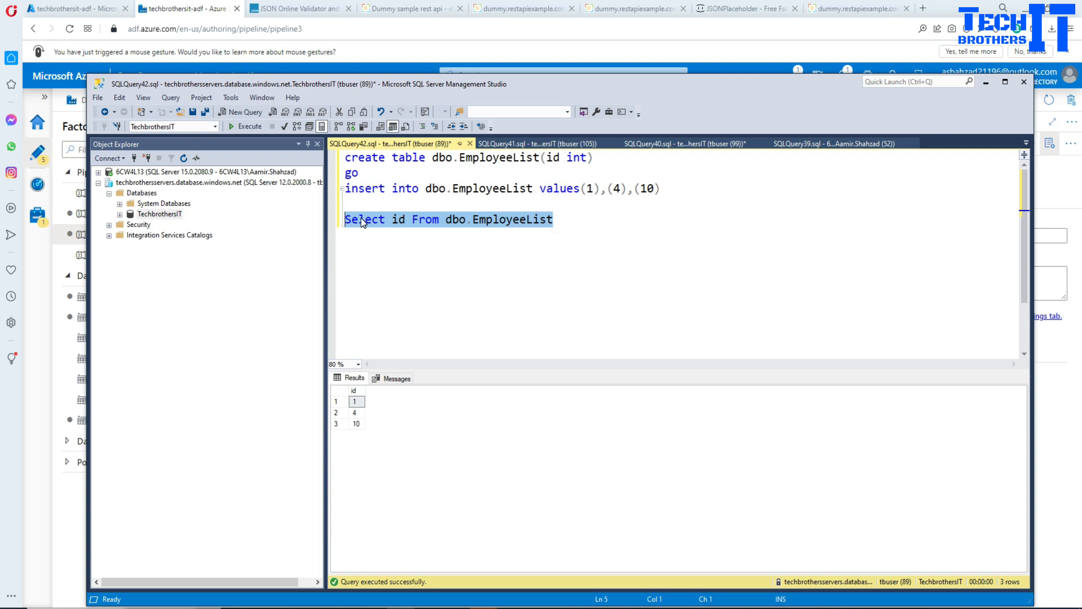
right_click(344, 213)
left_click(387, 237)
Switch to Azure Data Factory and start a new Azure SQL Database dataset as the source of Lookup1.
left_click(695, 606)
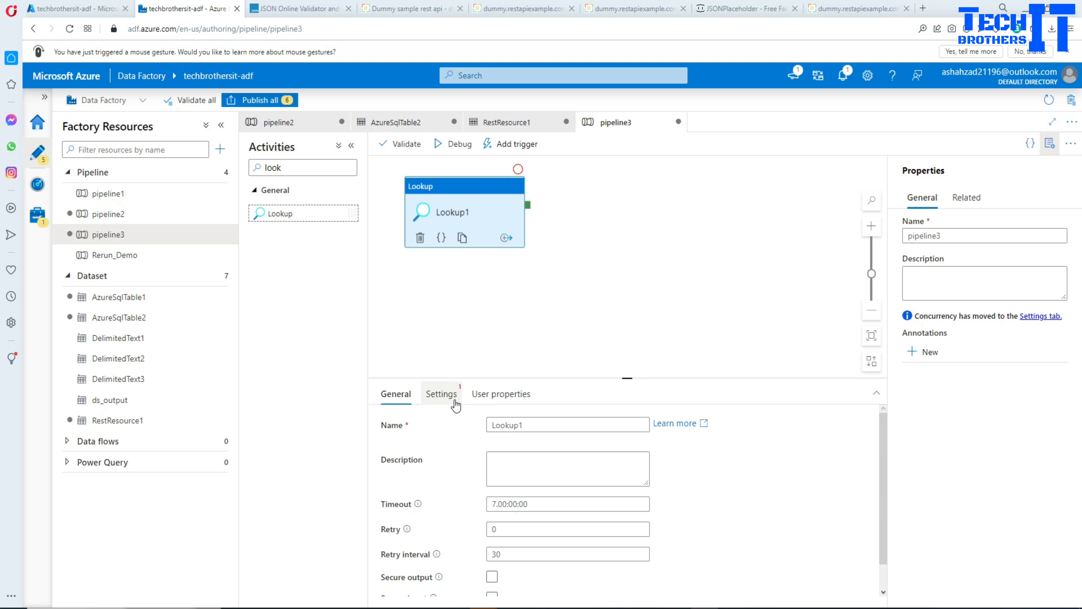
left_click(442, 394)
left_click(681, 425)
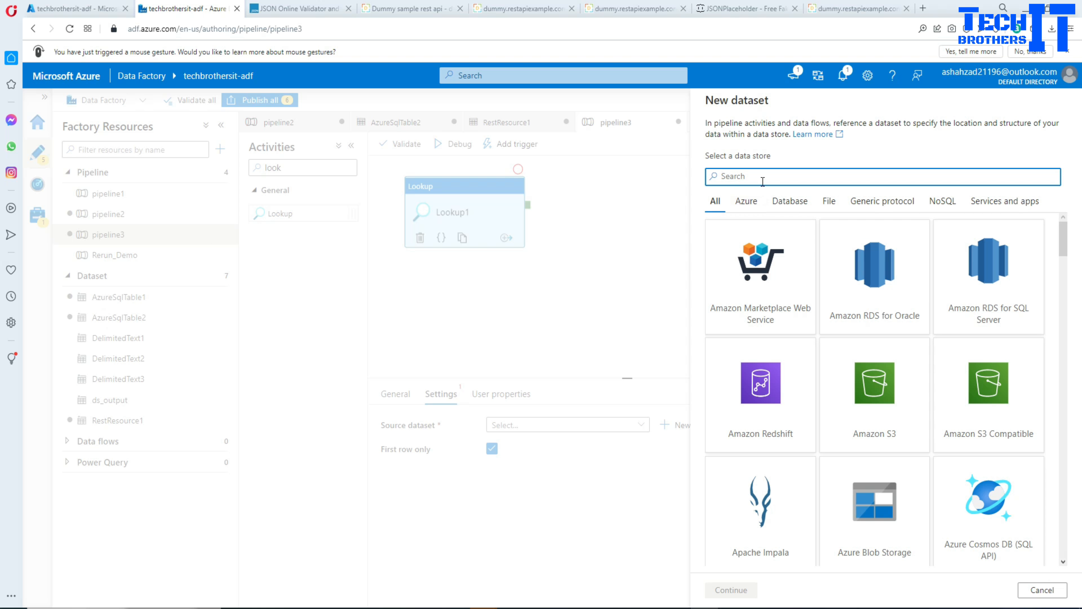
type("azure sql")
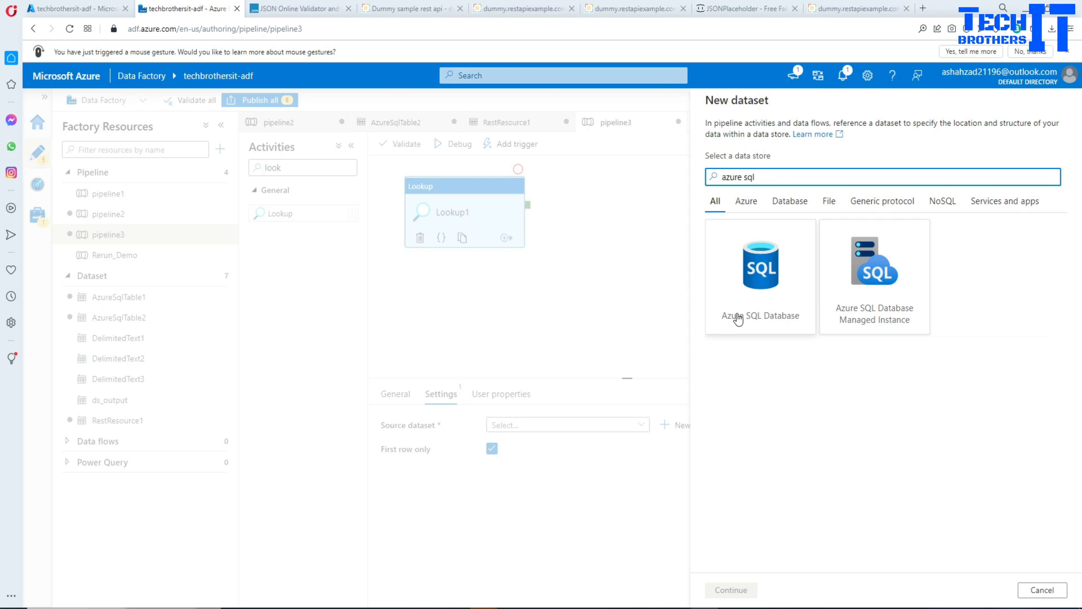
left_click(767, 314)
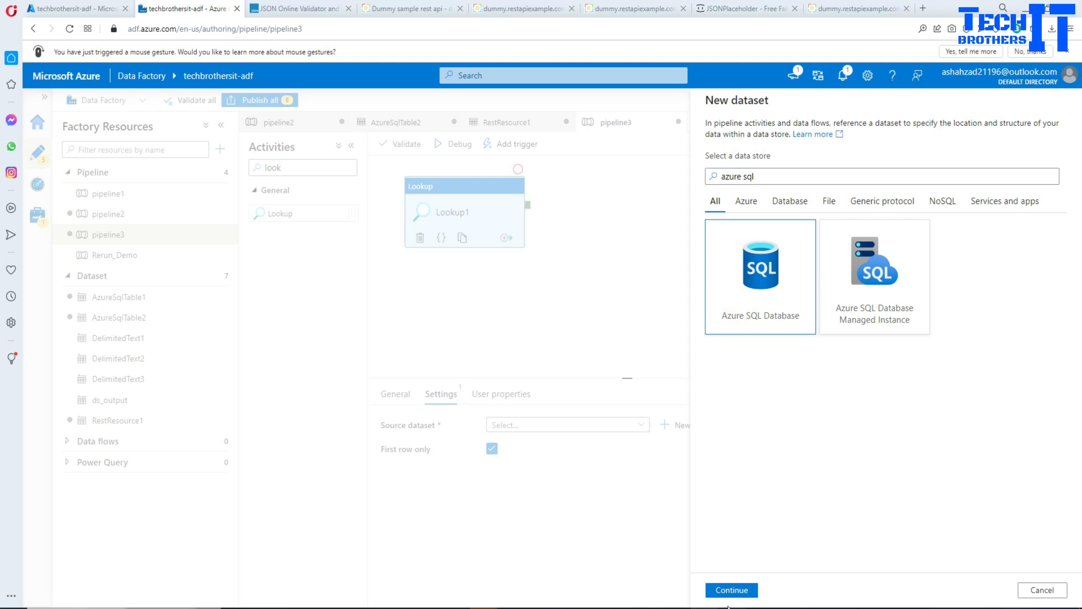
left_click(731, 590)
Start a new linked service for the dataset using Azure subscription 1, server techbrothersservers and database TechbrothersIT.
left_click(748, 176)
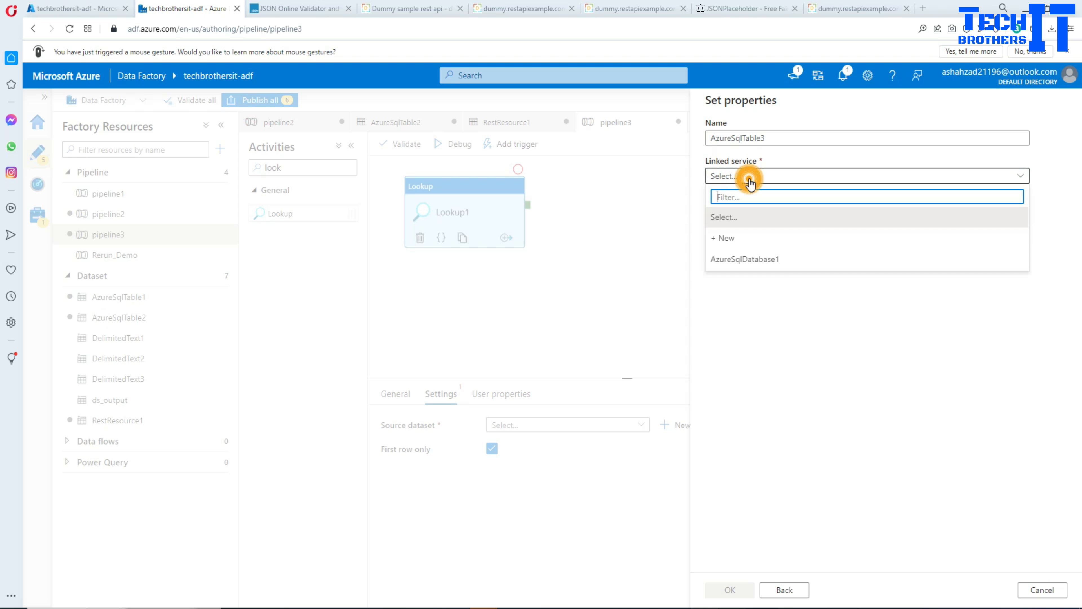
left_click(725, 240)
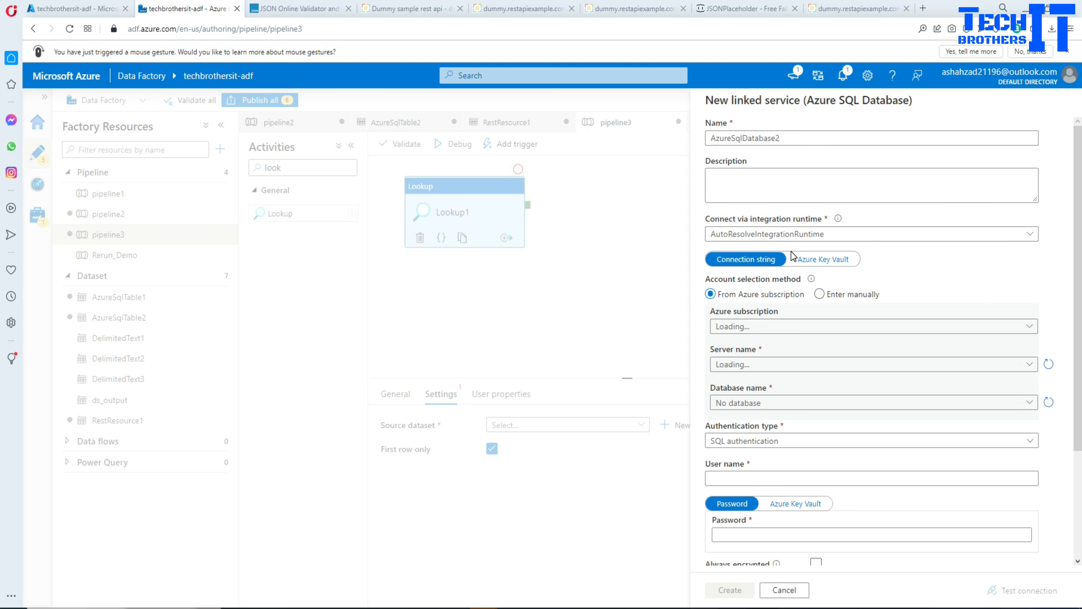
left_click(798, 326)
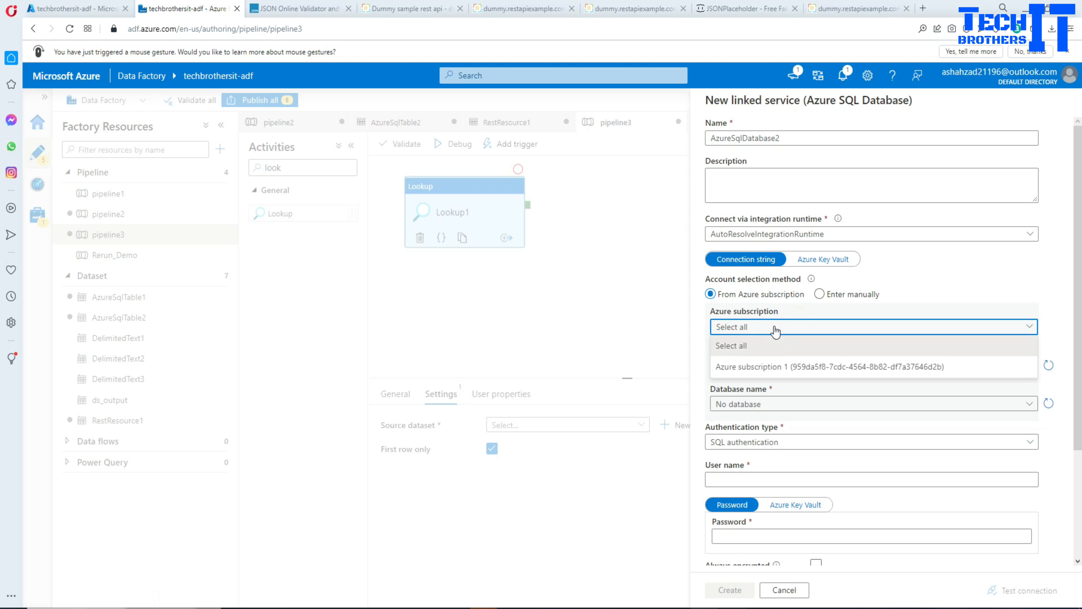
left_click(778, 366)
left_click(762, 364)
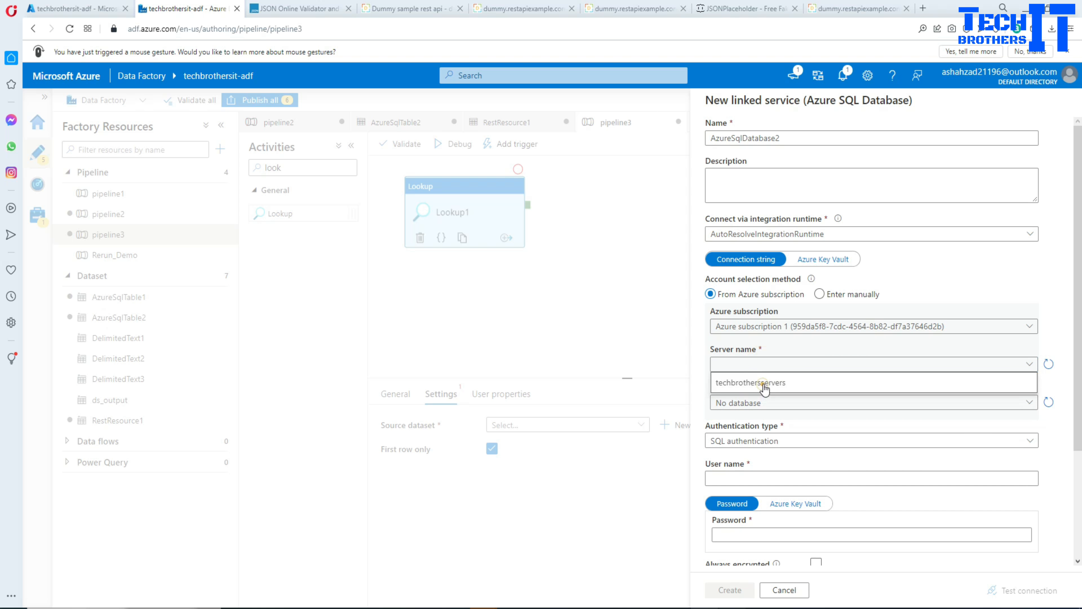
left_click(763, 382)
left_click(762, 404)
left_click(757, 423)
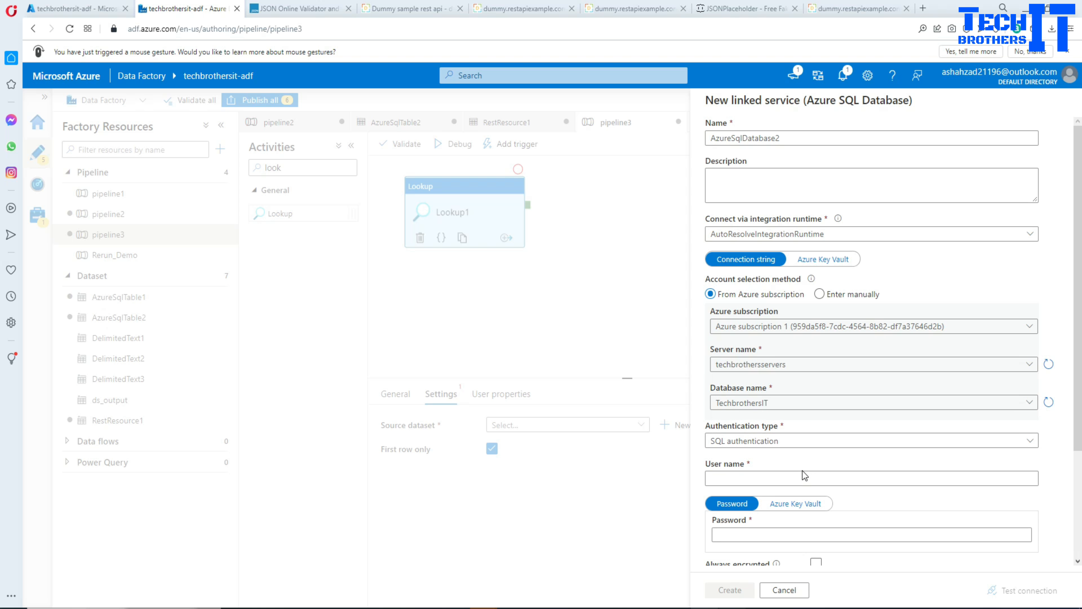
Enter user name tbuser and the account password, create the linked service, and accept the dataset without choosing a table.
left_click(801, 478)
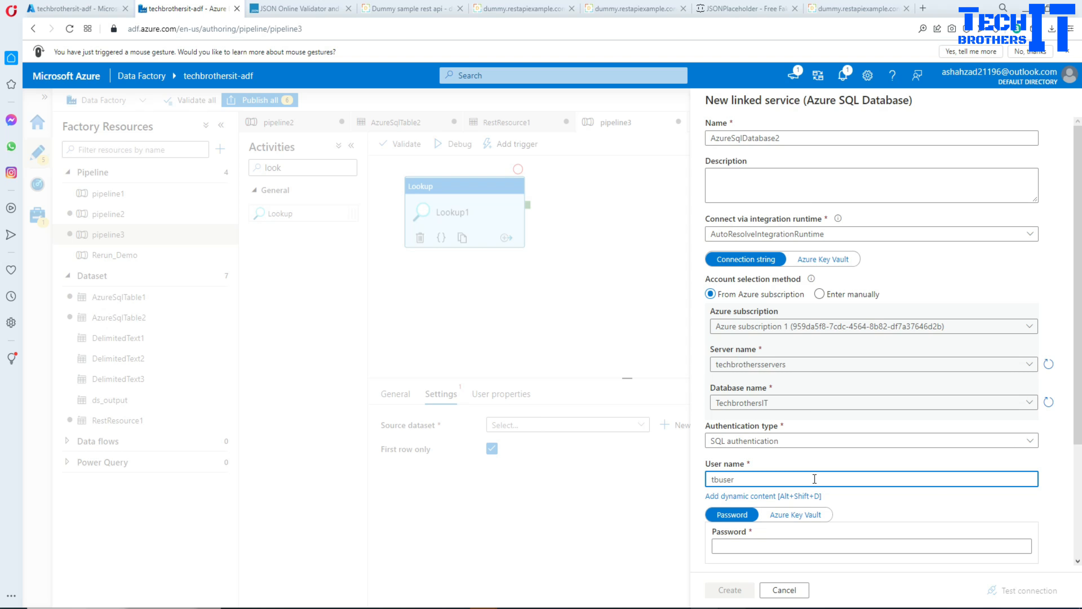
type("tbuser")
left_click(815, 545)
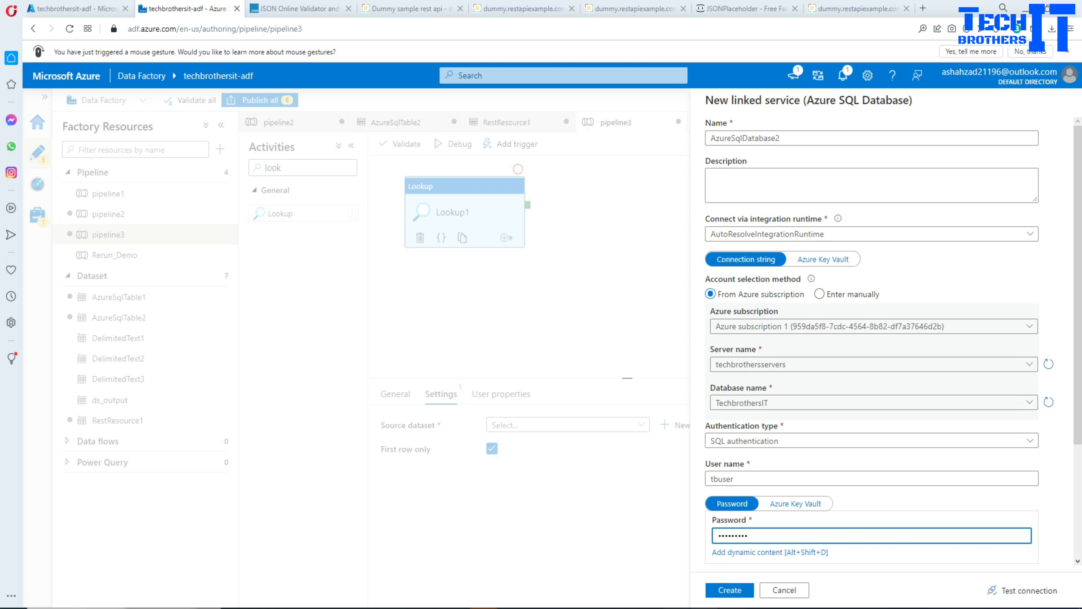
left_click(732, 590)
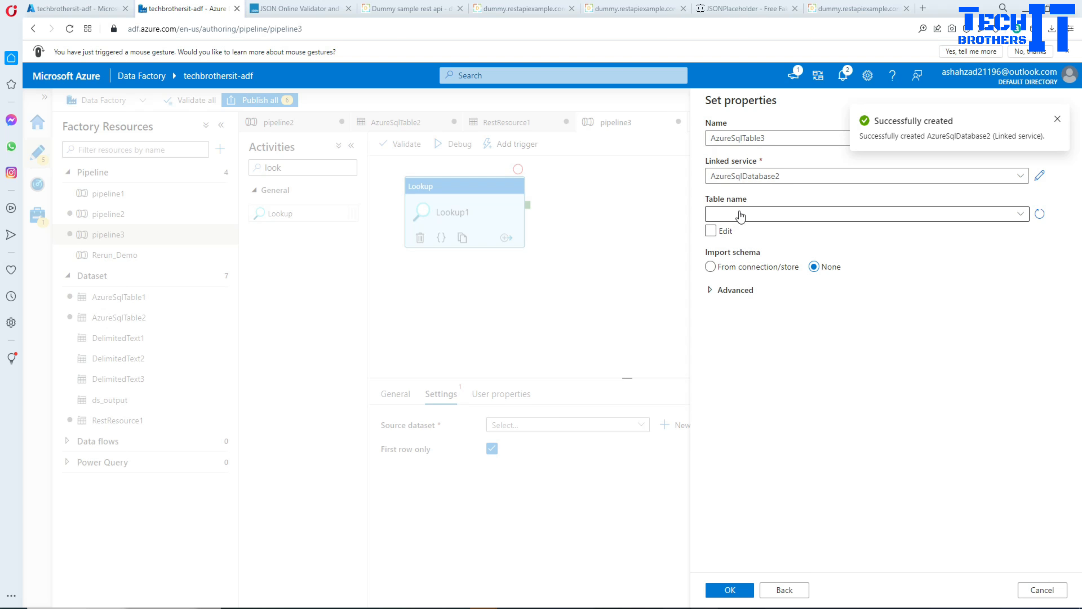
left_click(729, 601)
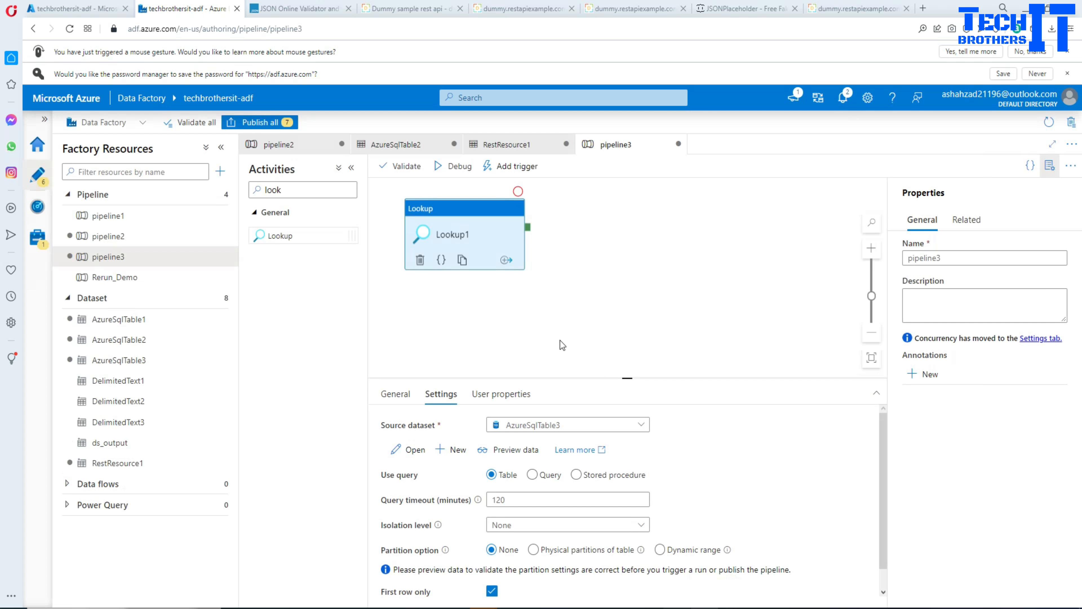
Make Lookup1 use the query Select id From dbo.EmployeeList and preview its data.
left_click_drag(623, 377, 626, 285)
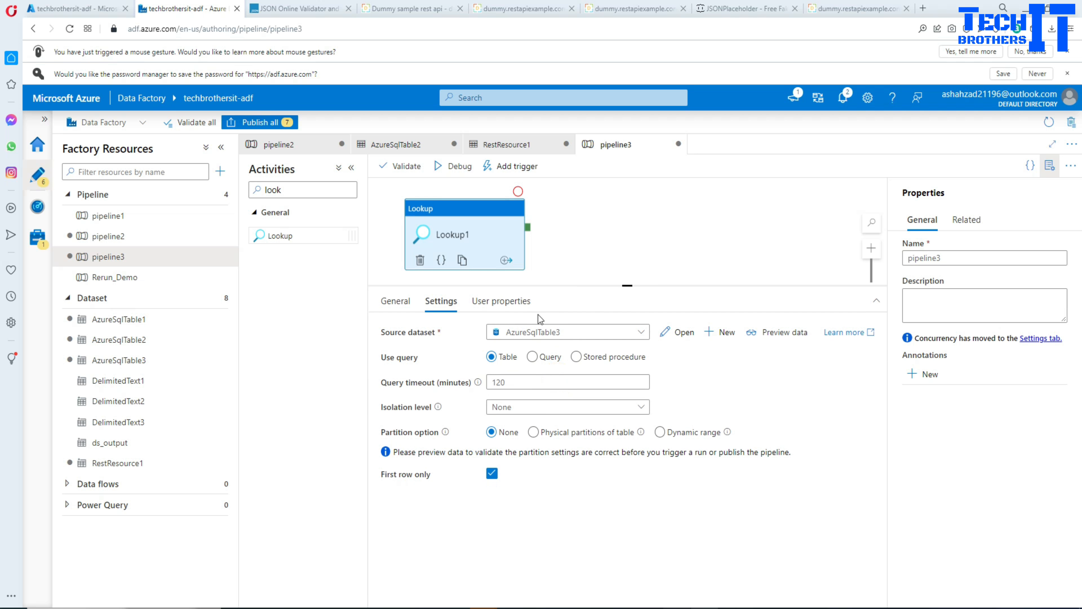
left_click(532, 356)
left_click(538, 392)
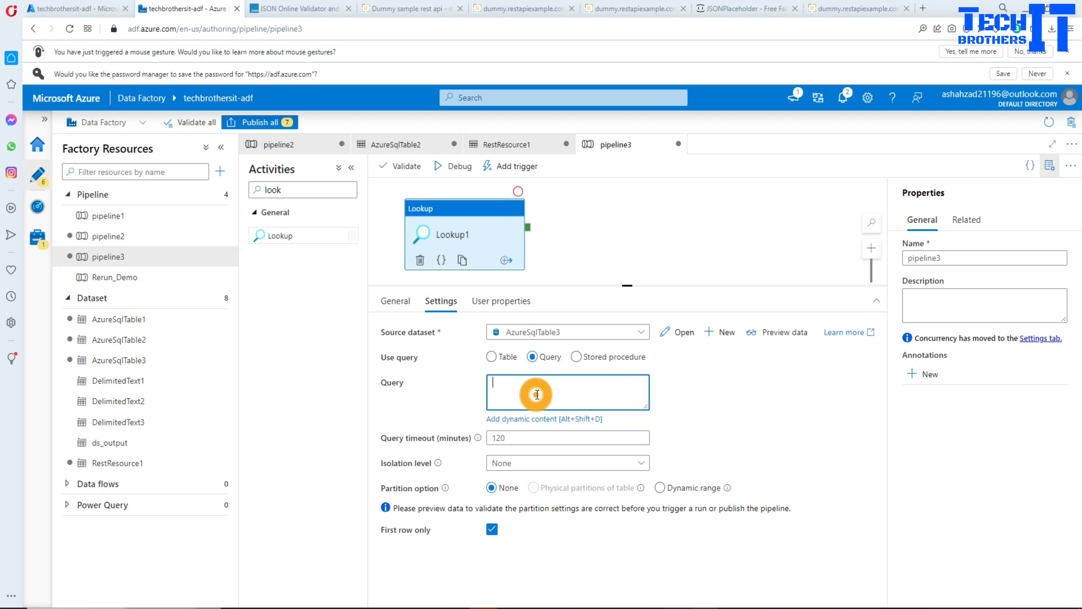
key("ctrl+v")
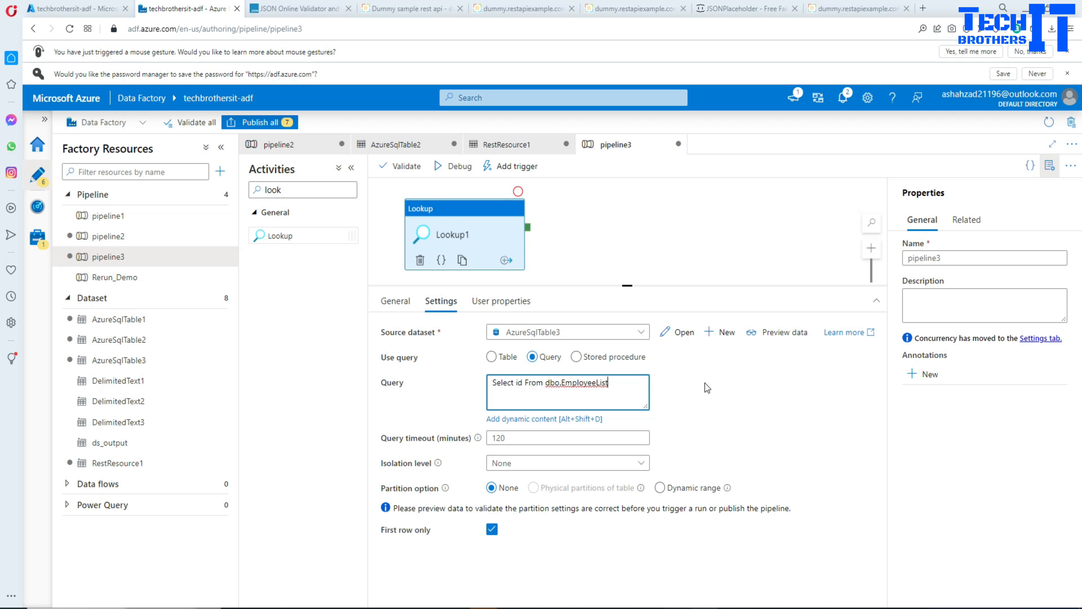
left_click(771, 332)
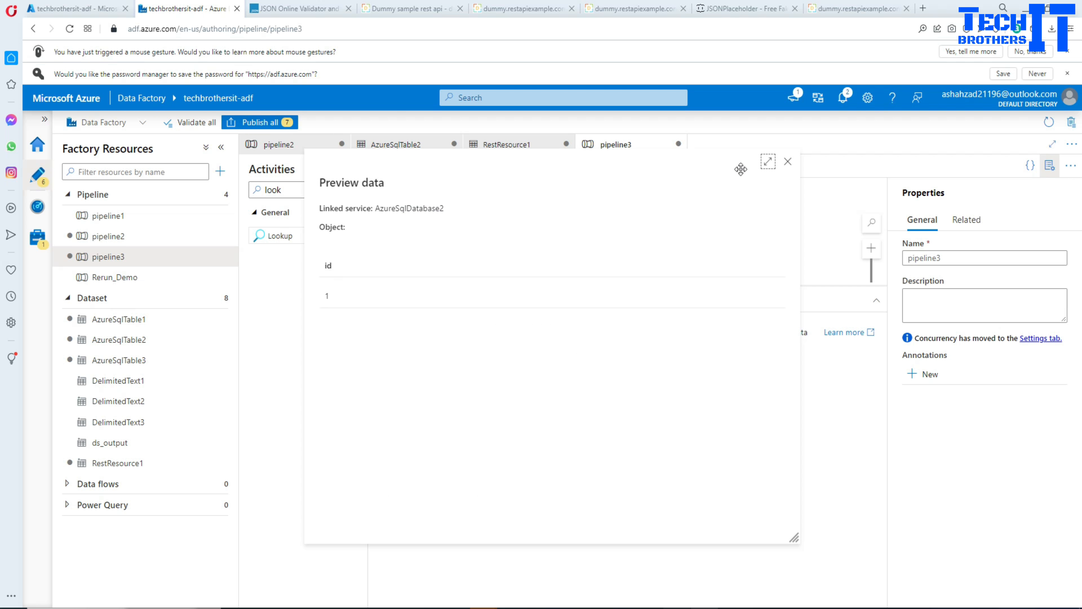
left_click(787, 163)
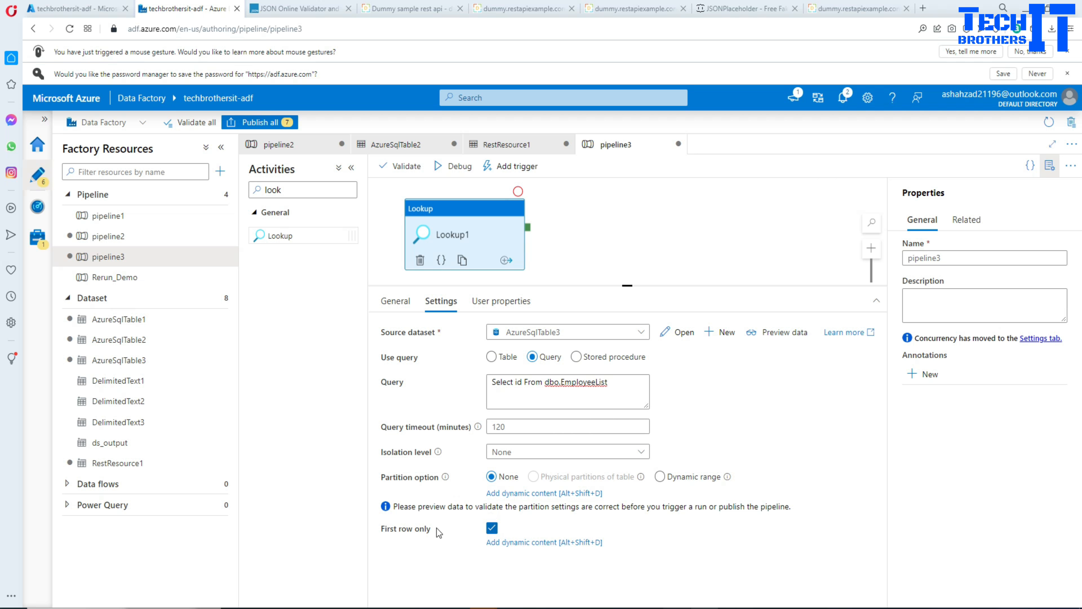
Turn off First row only for Lookup1 and preview the query data again.
left_click(491, 517)
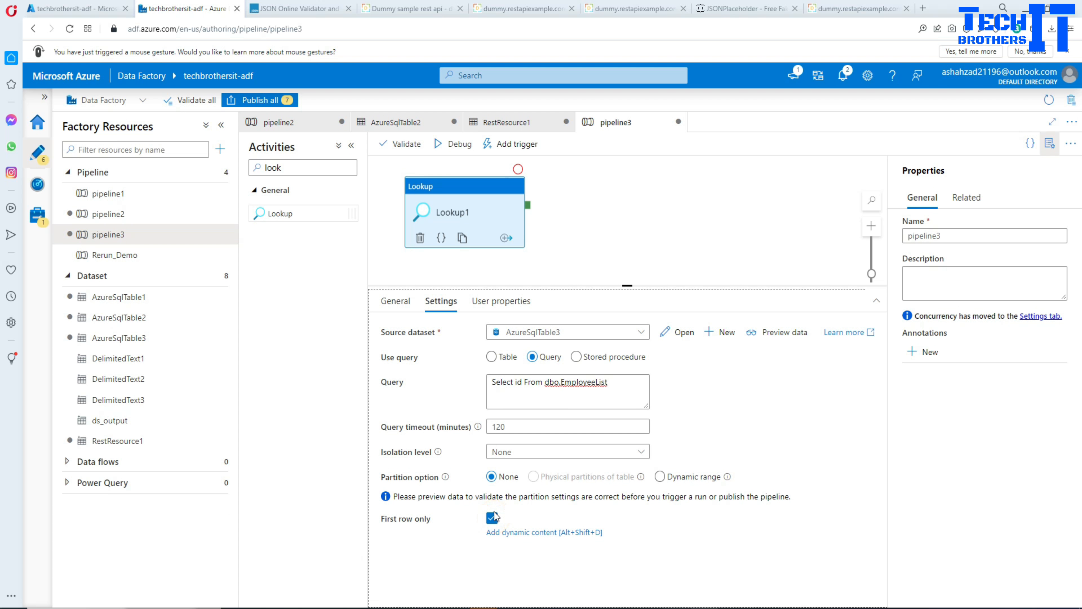
left_click(776, 332)
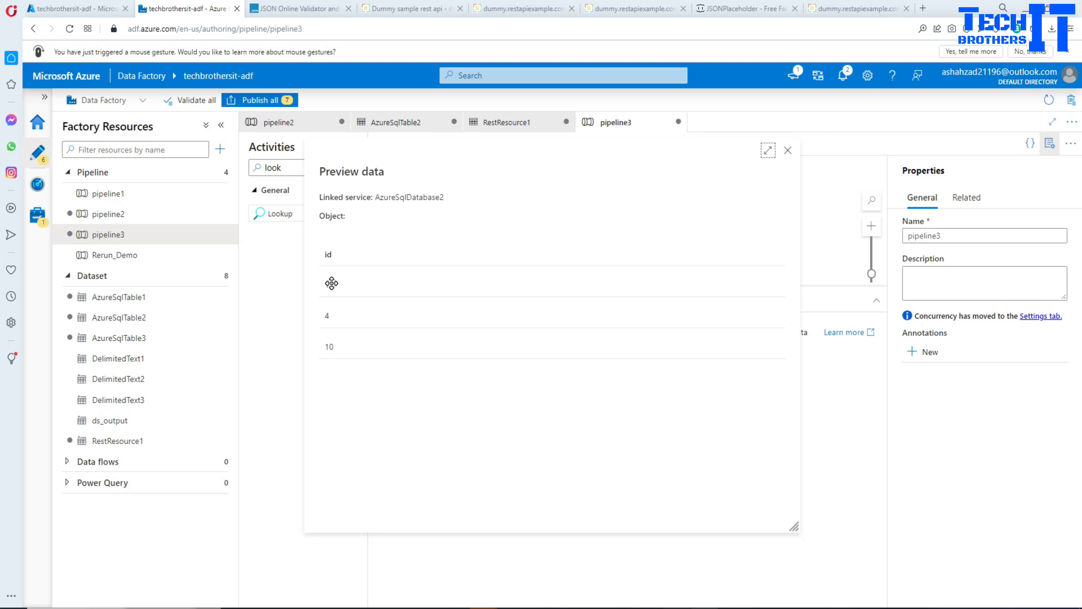
left_click(788, 150)
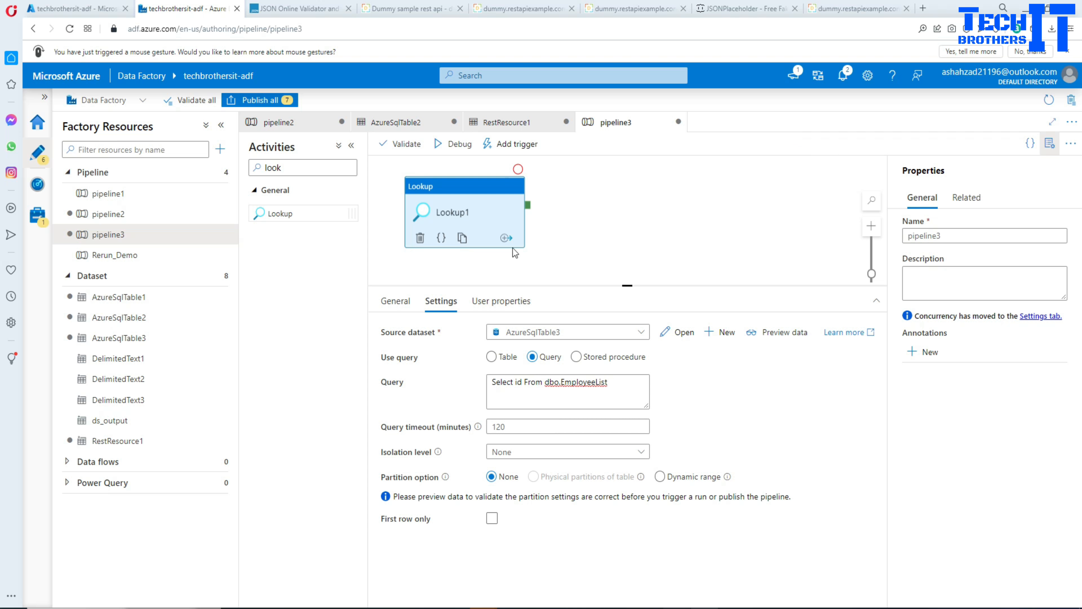
Add a ForEach activity to the pipeline canvas and connect Lookup1's success output to it.
double_click(316, 166)
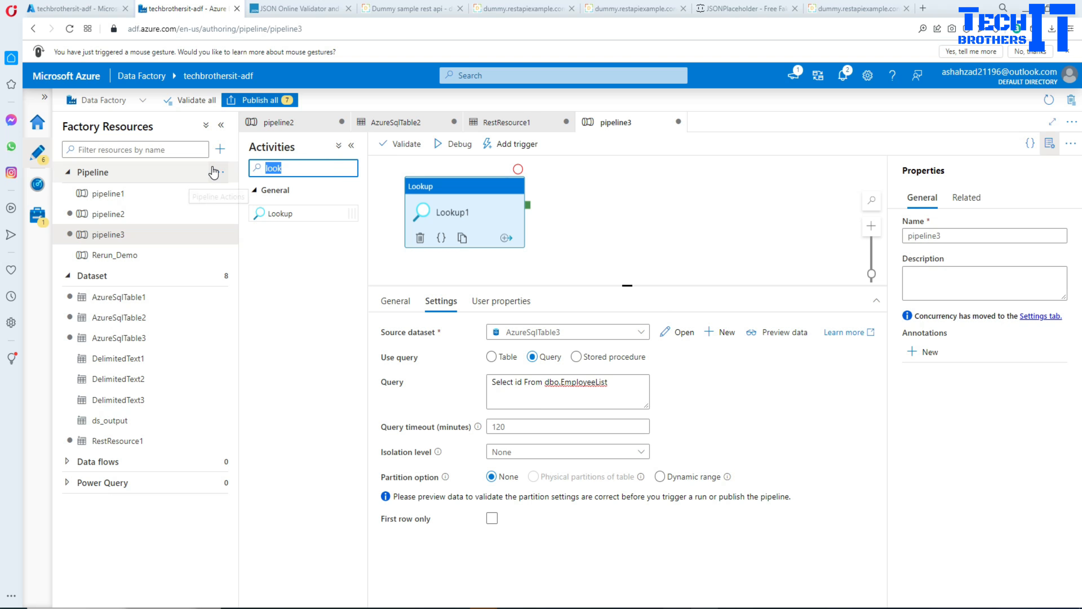
key("BackSpace")
type("fore")
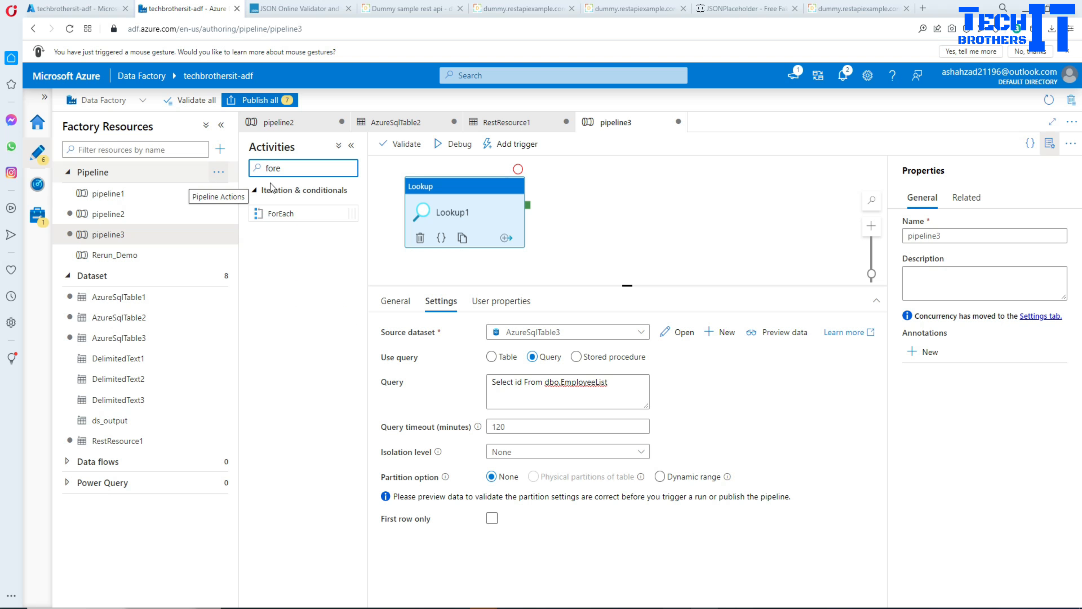
left_click_drag(279, 215, 562, 221)
left_click_drag(515, 195, 601, 184)
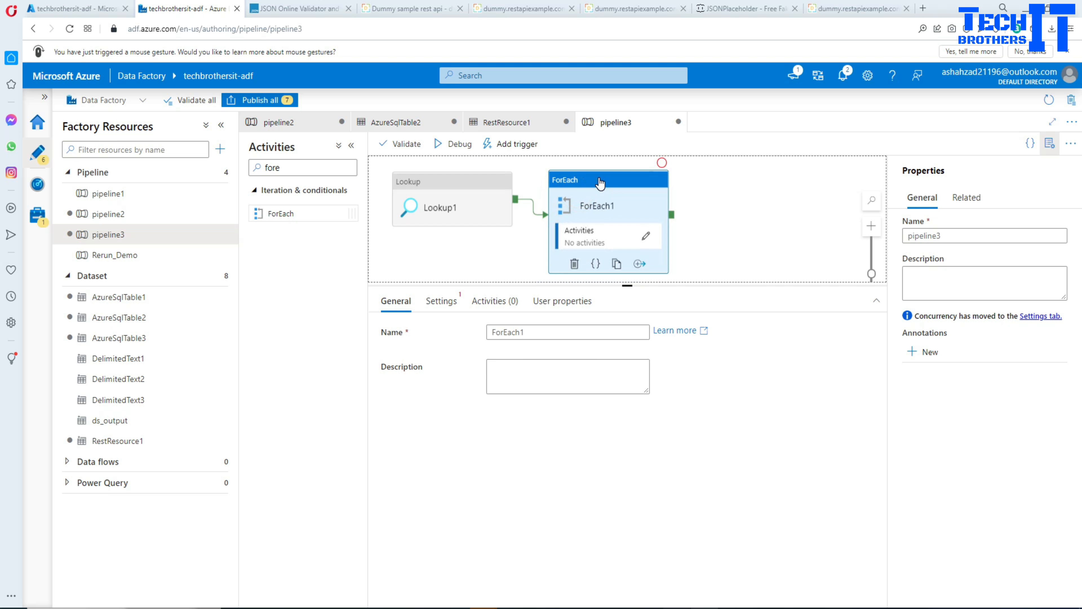
Compare the REST API's all-employees address with the single-employee address, and try requesting the record of employee 2.
left_click(656, 8)
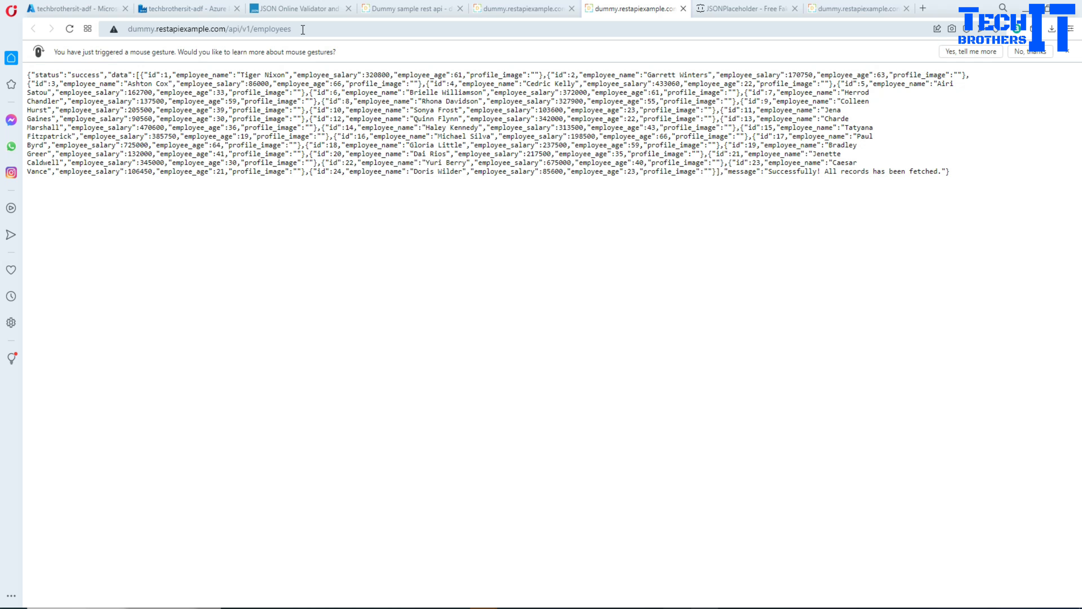
left_click(846, 8)
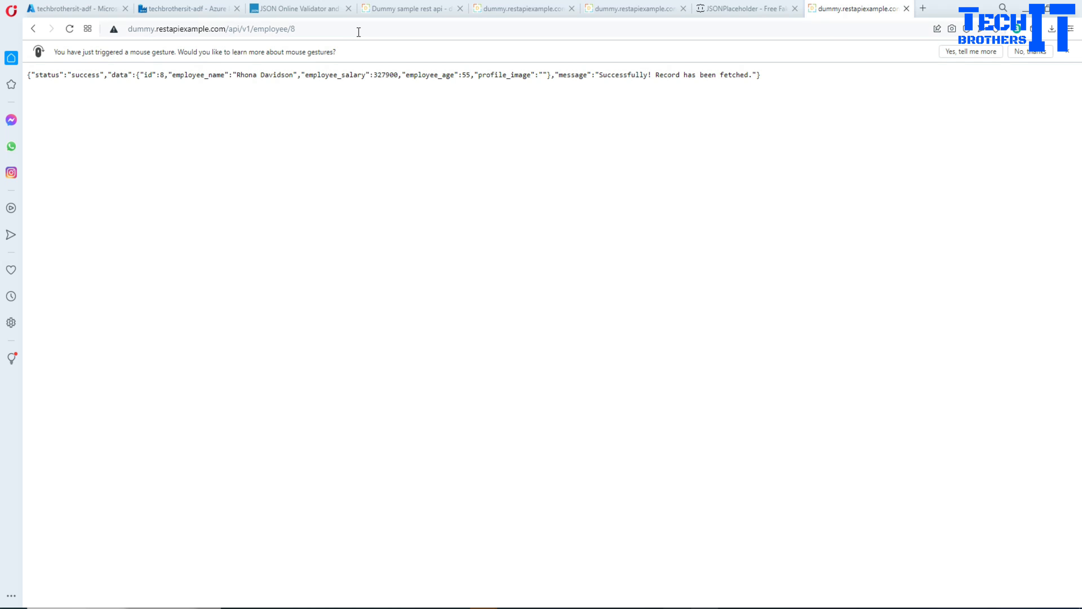
left_click(291, 28)
left_click_drag(291, 29, 301, 29)
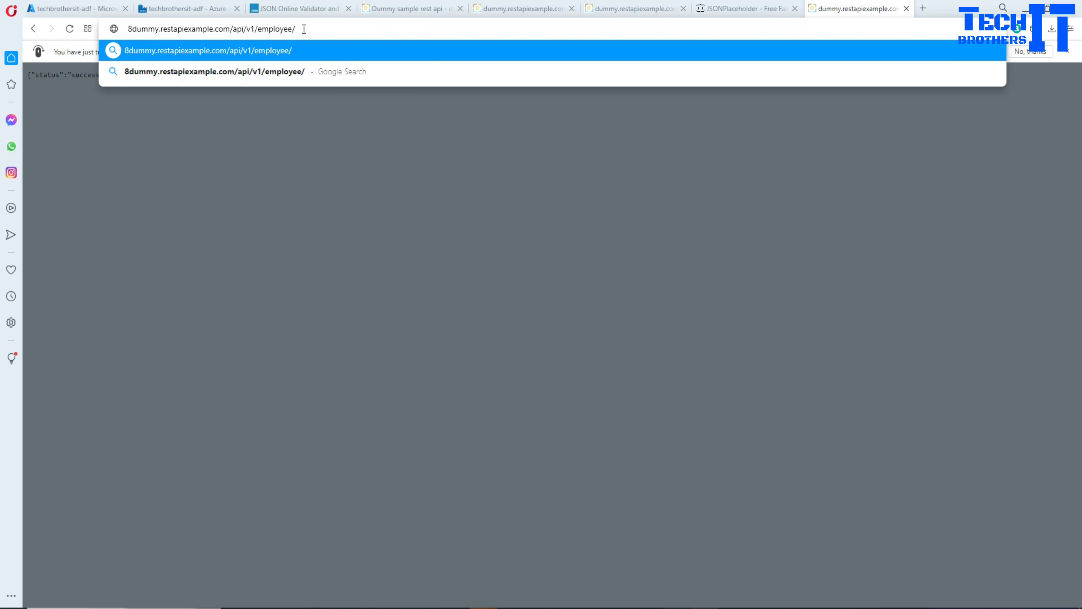
left_click(34, 28)
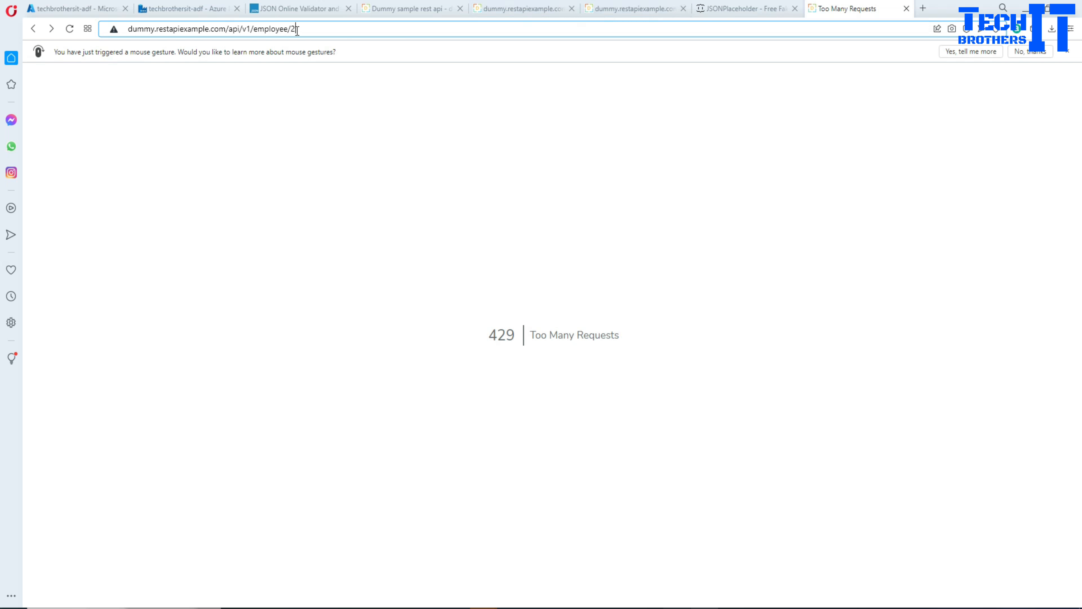
left_click(520, 8)
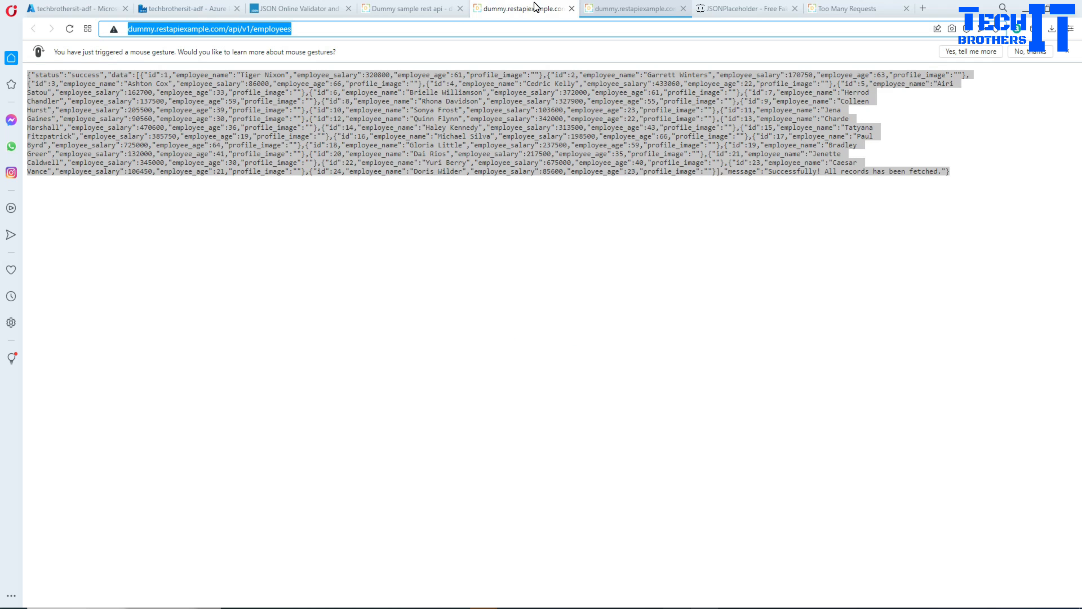
Copy the REST API's all-employees address and return to pipeline3 in Azure Data Factory.
right_click(269, 28)
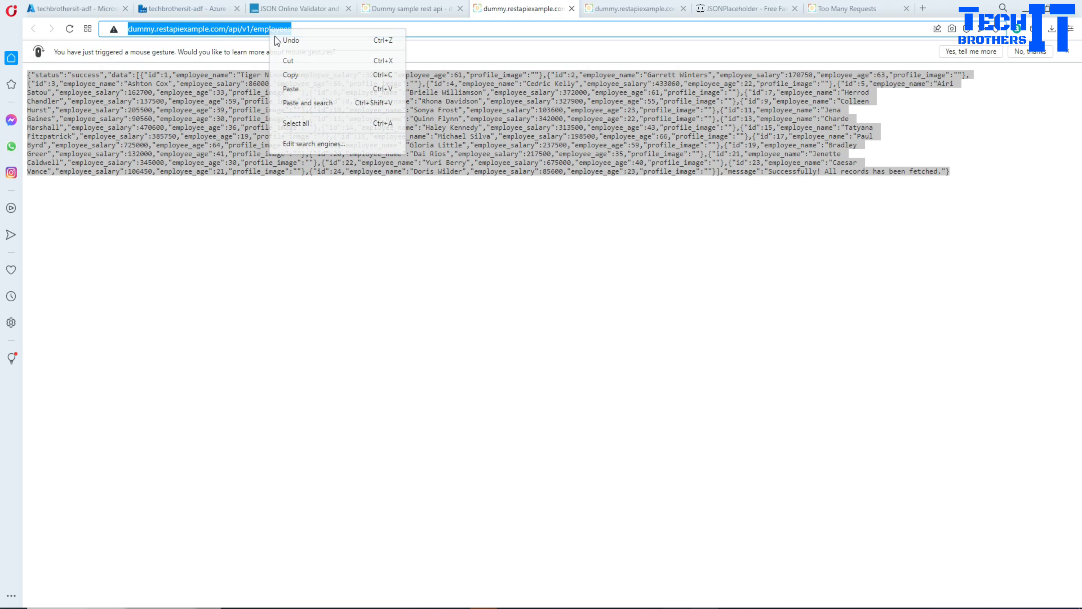
left_click(316, 75)
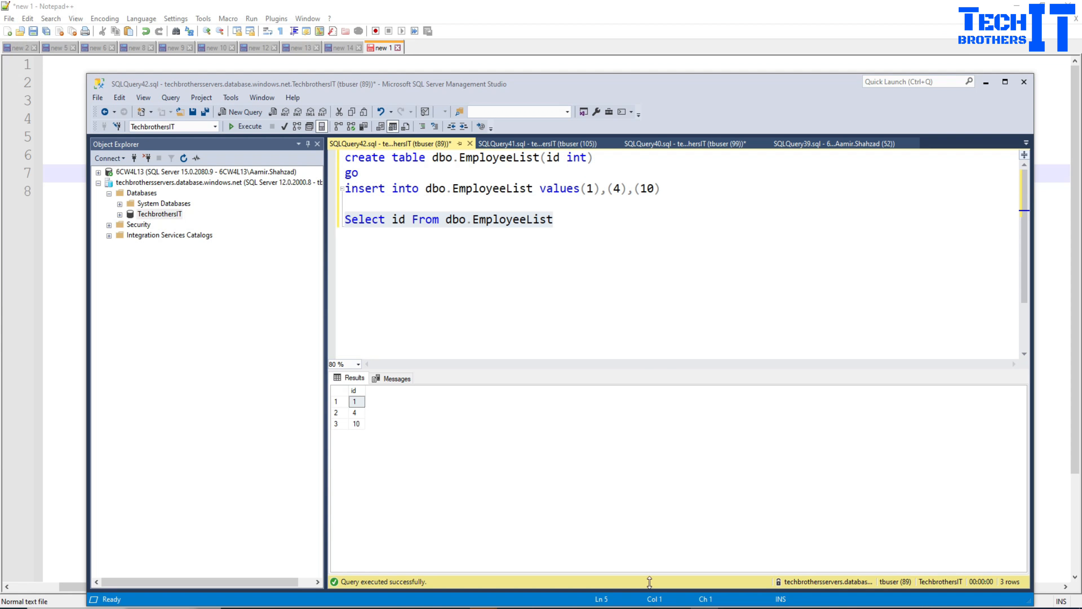
left_click_drag(345, 219, 553, 218)
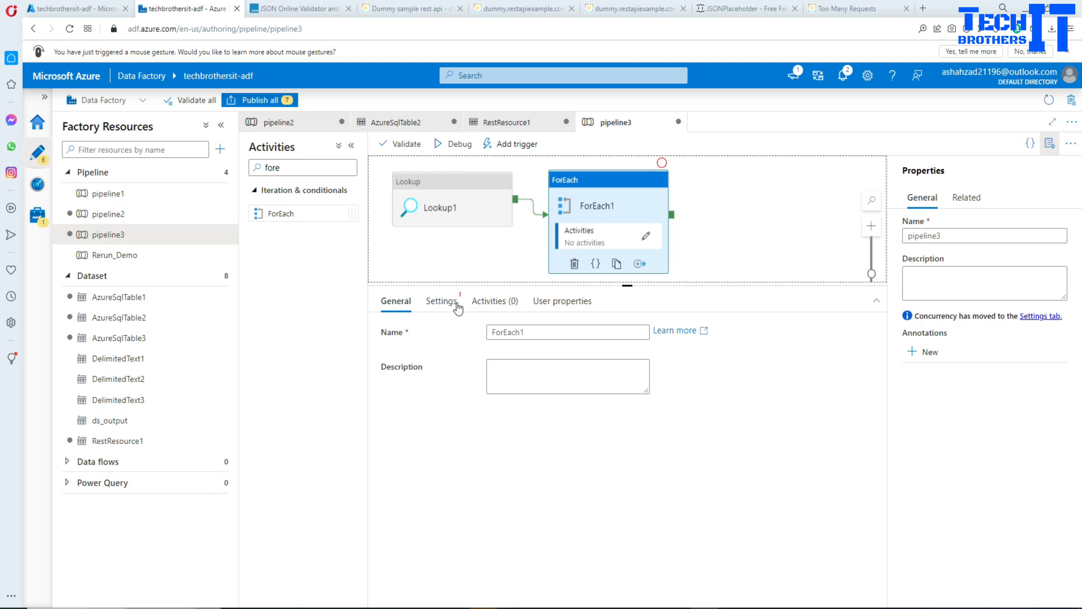
left_click(445, 301)
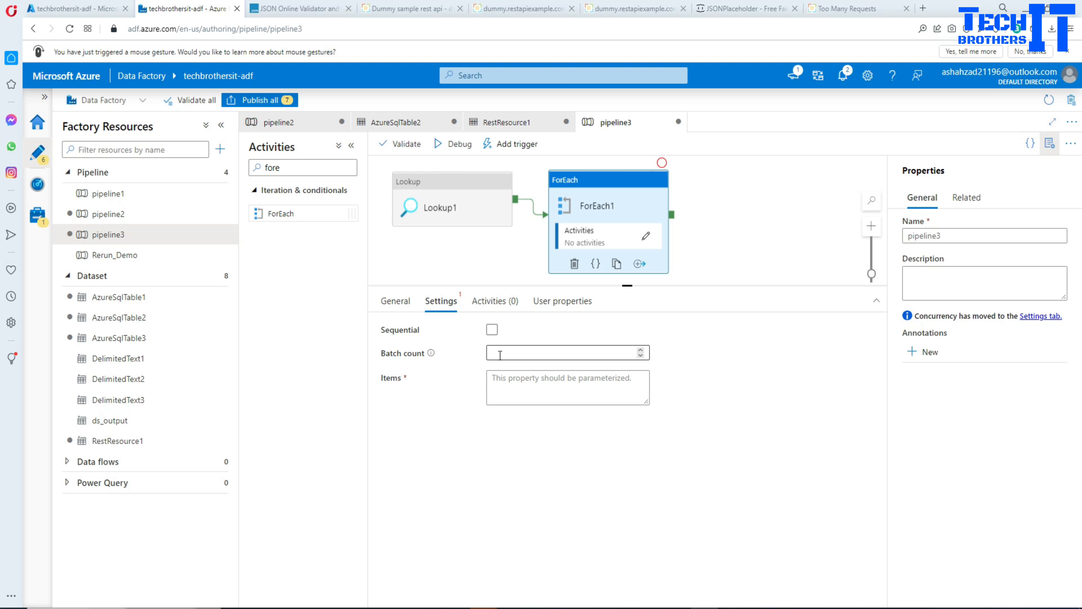
left_click(519, 383)
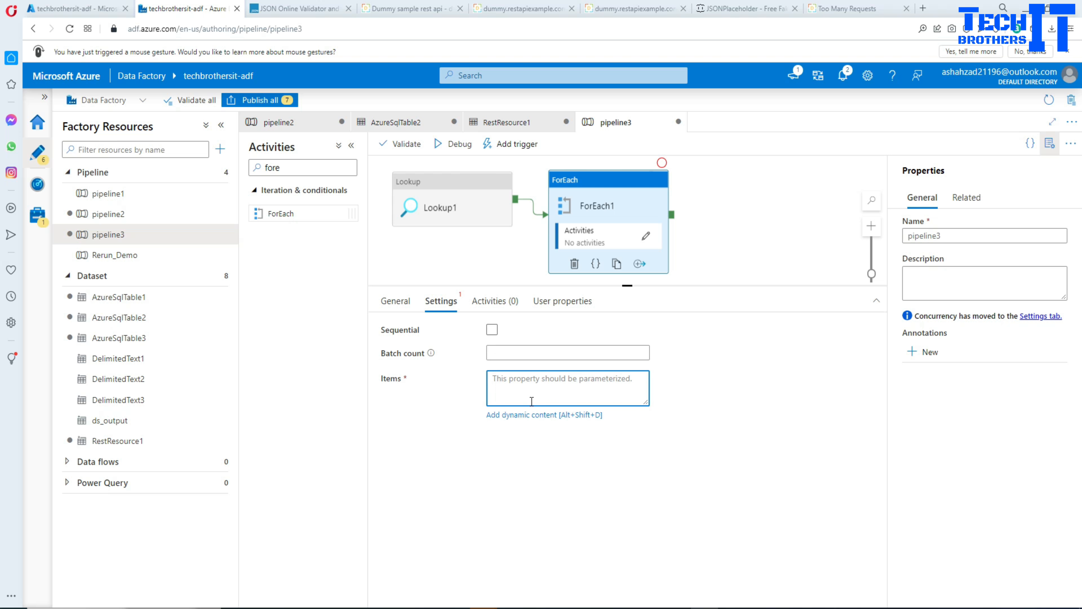
left_click(528, 416)
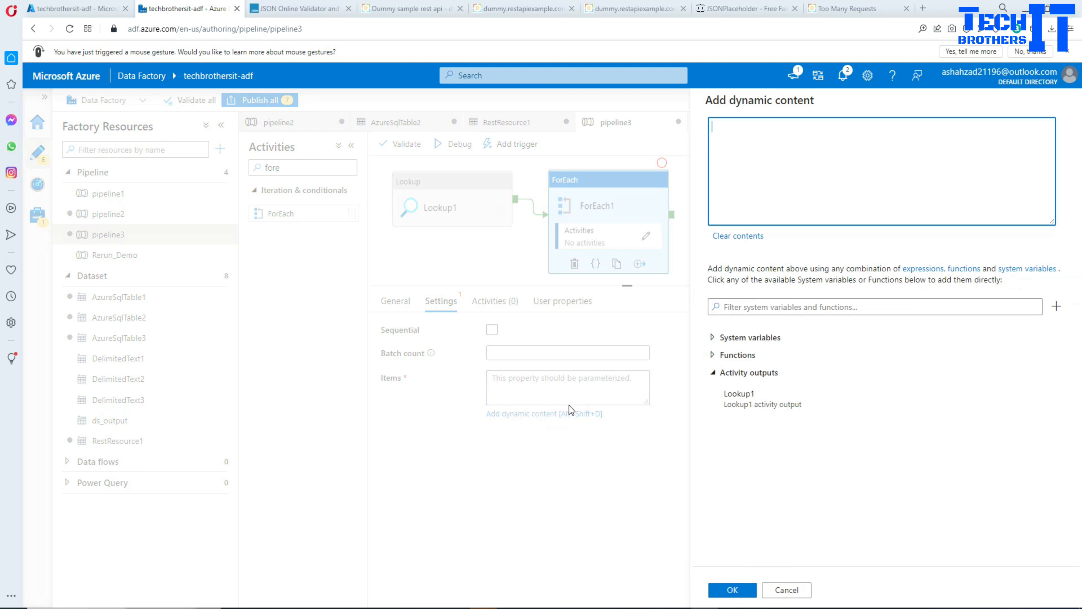
left_click(739, 394)
type(".value")
left_click(729, 590)
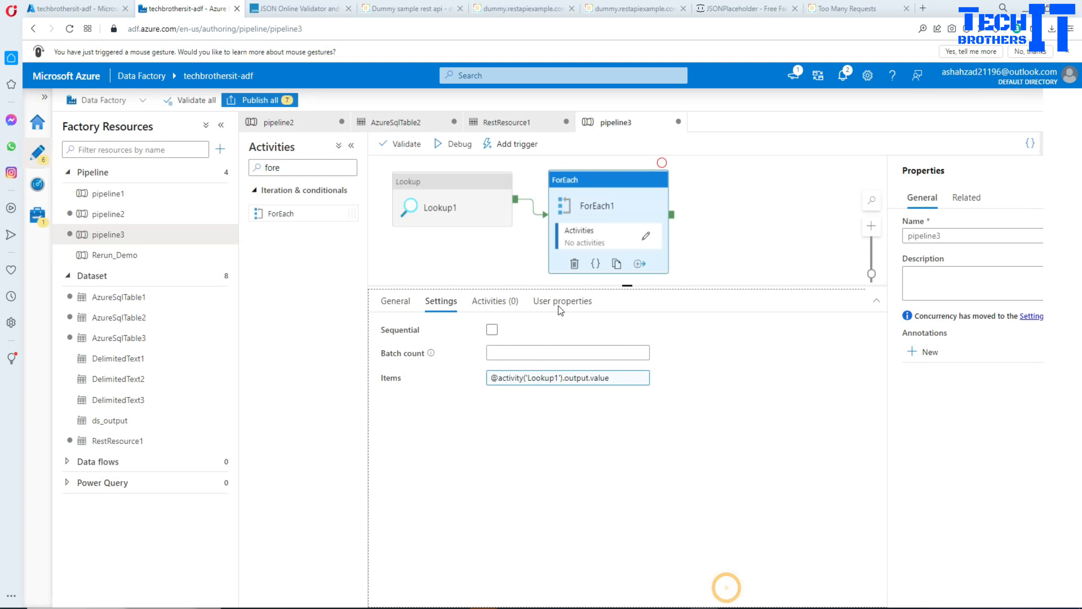
Open the inner activities of ForEach1 and add a Copy data activity there.
left_click(646, 236)
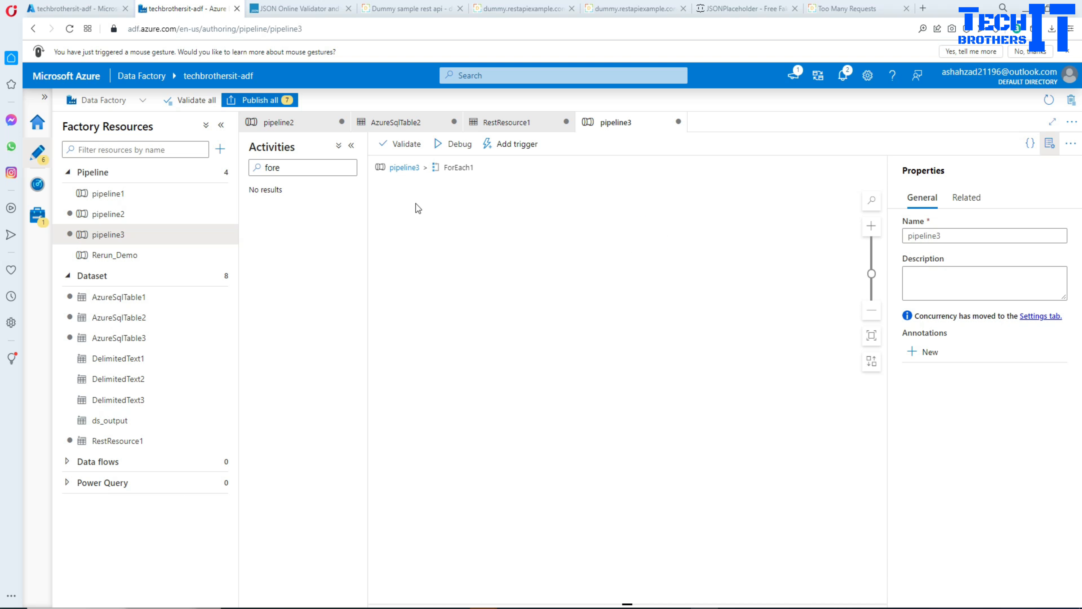
double_click(272, 167)
key("BackSpace")
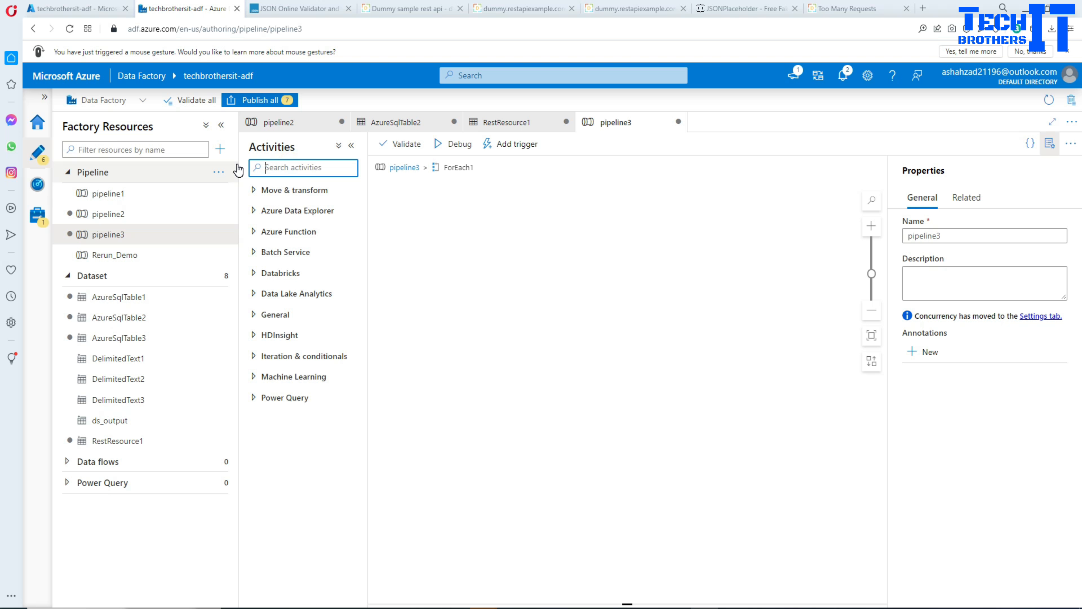
type("copy")
left_click_drag(278, 213, 438, 230)
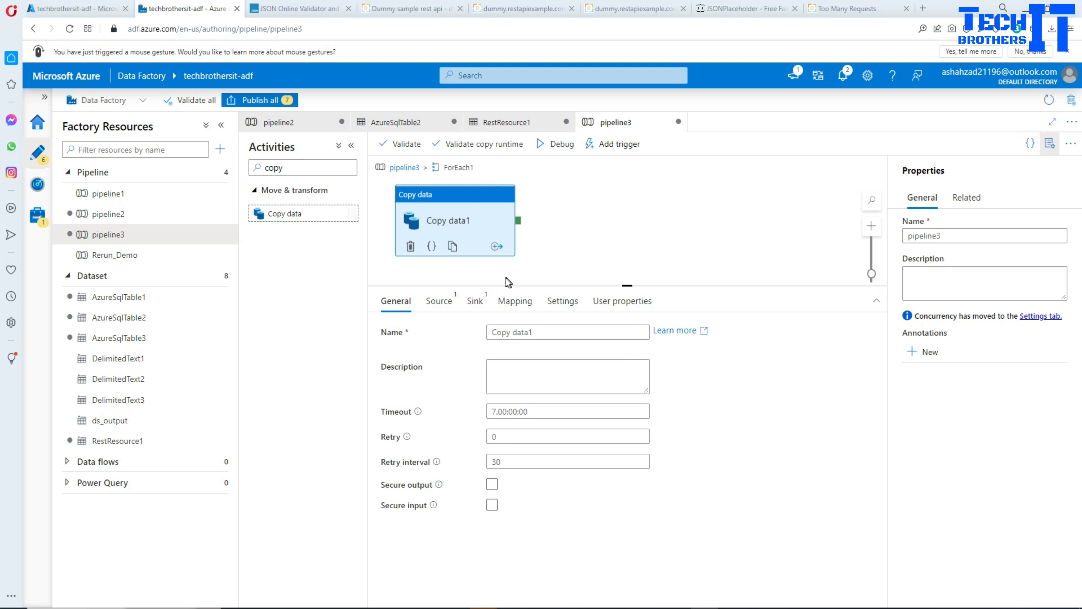
Start a new source dataset for Copy data1 using the REST data store.
left_click(440, 303)
left_click(689, 335)
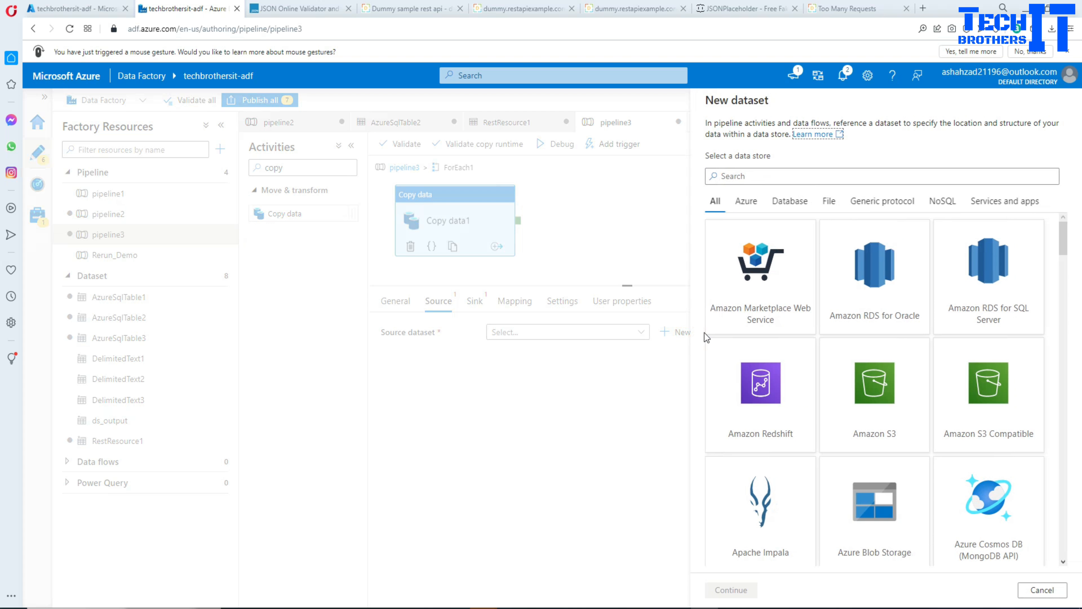
left_click(784, 177)
type("Rest")
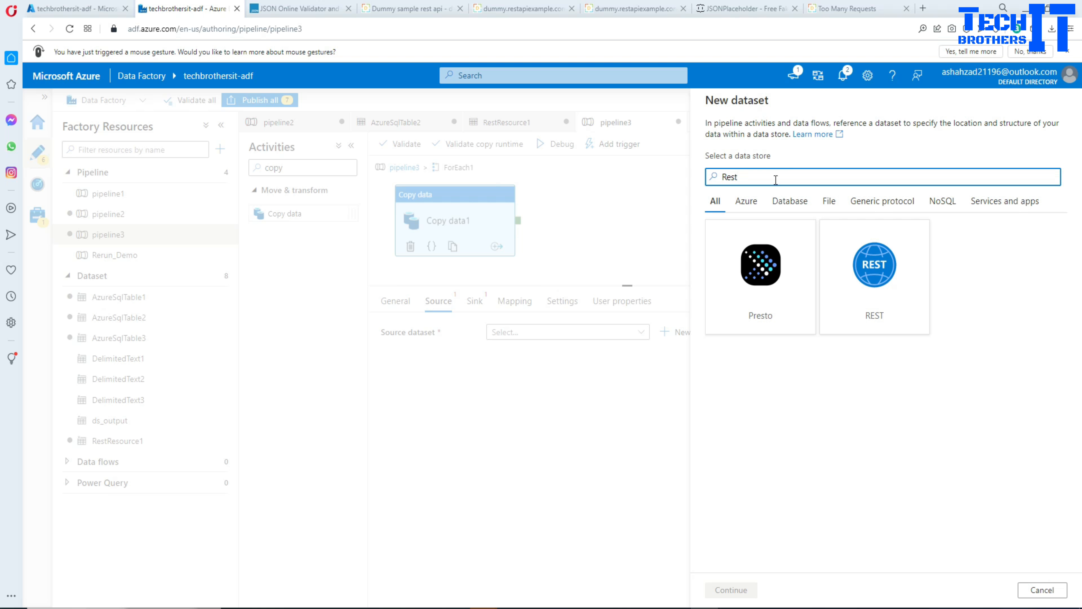
left_click(874, 272)
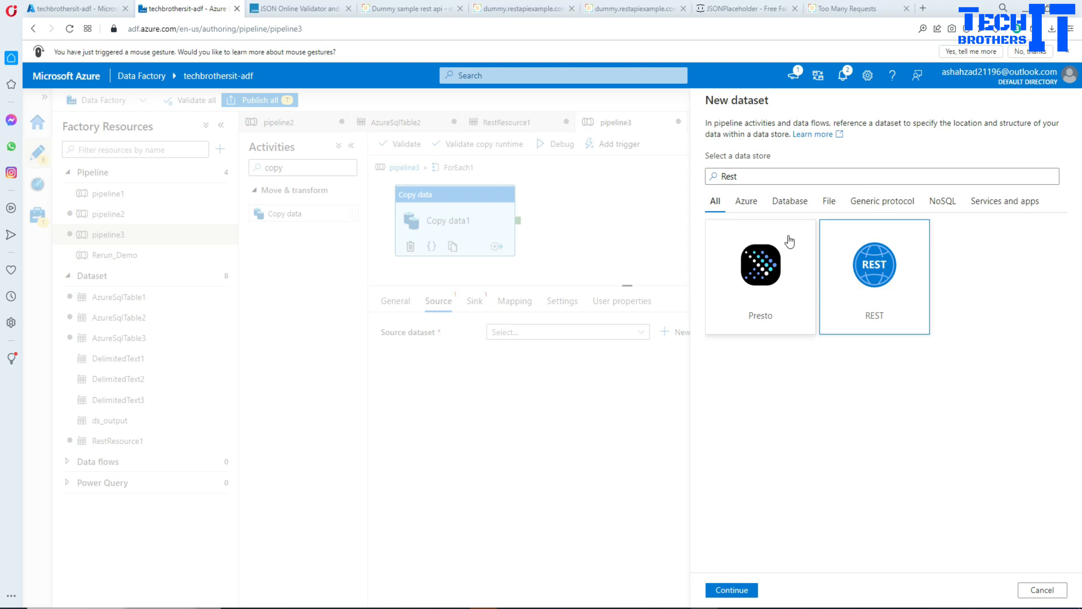
left_click(731, 590)
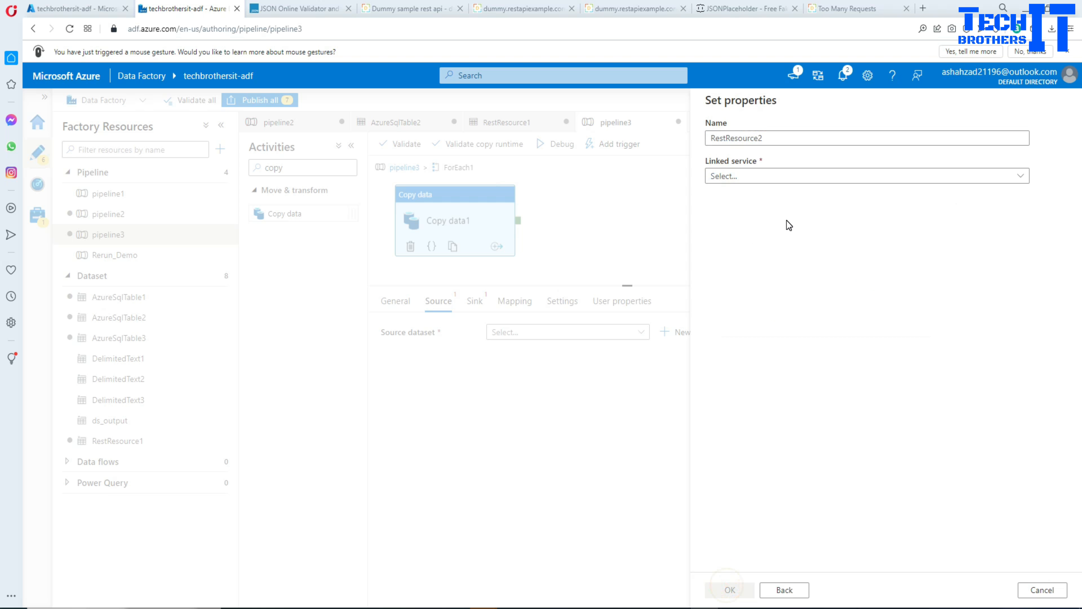
left_click(749, 176)
left_click(729, 238)
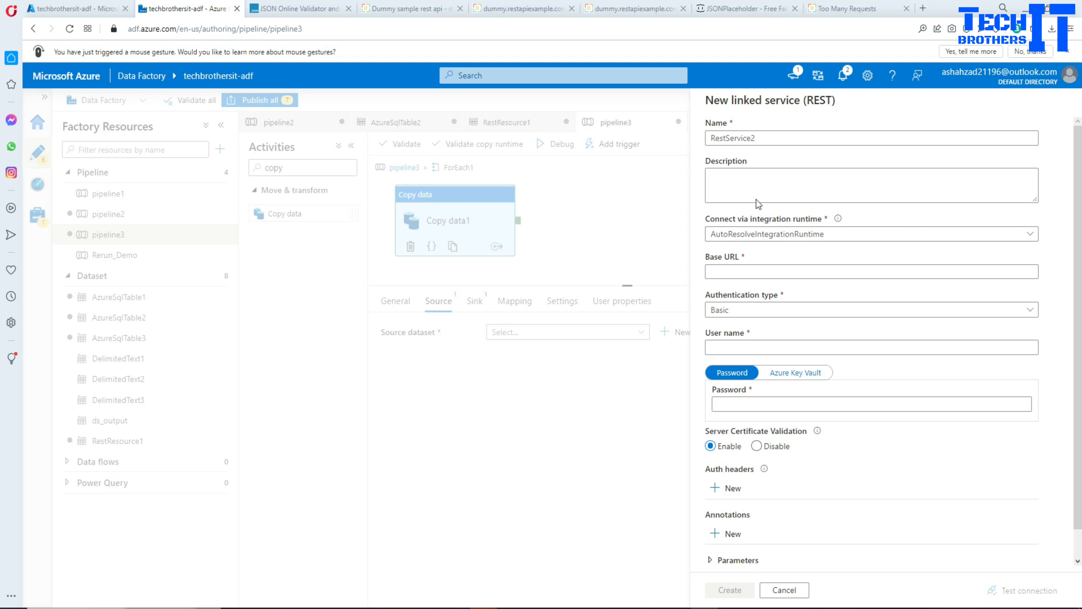
left_click(742, 271)
key("ctrl+v")
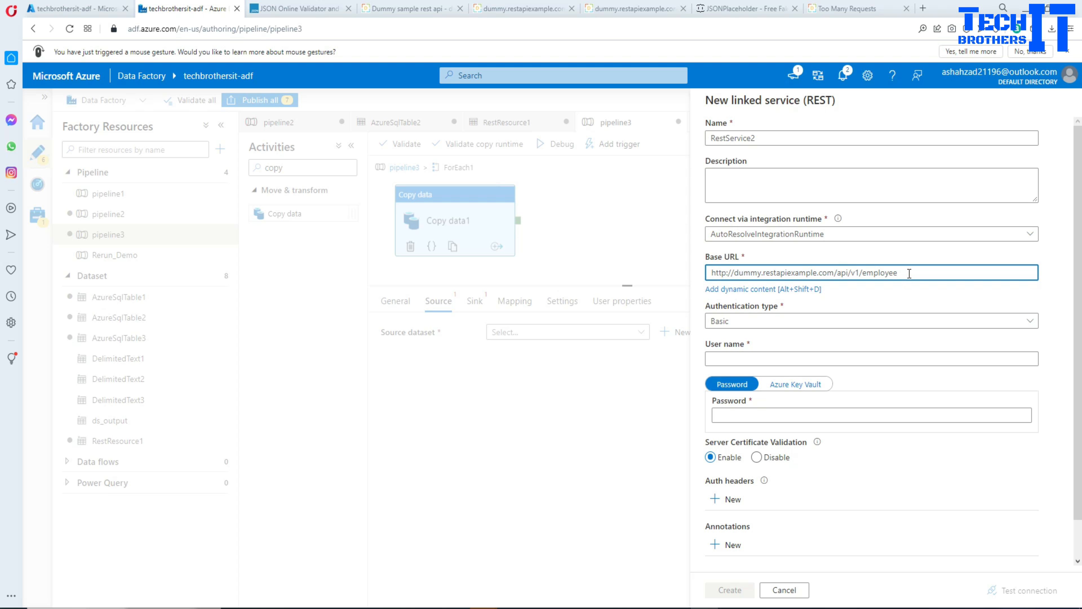
left_click_drag(902, 272, 711, 272)
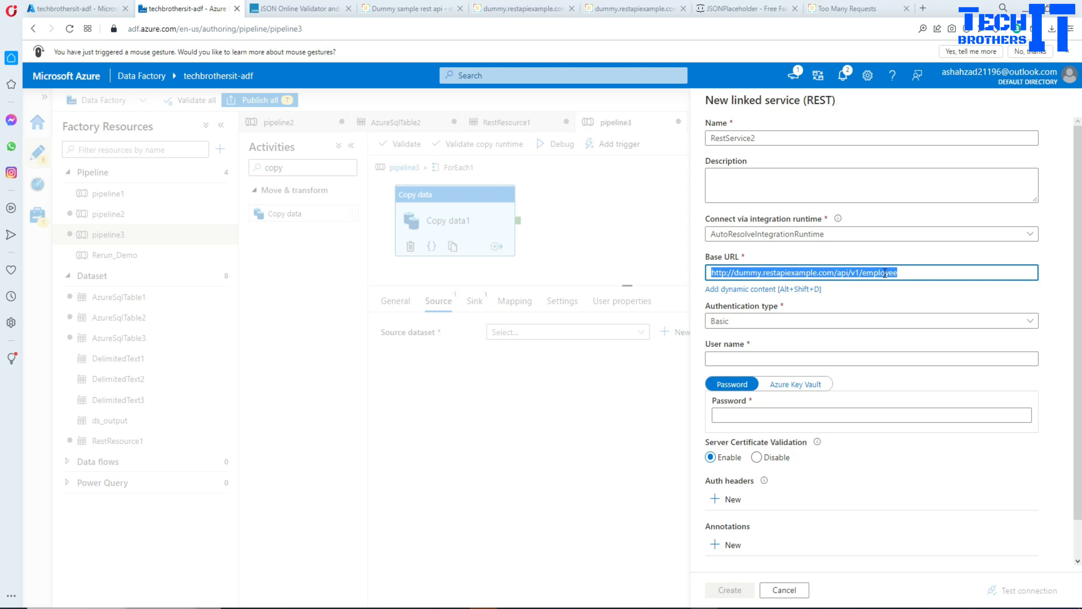
left_click(913, 273)
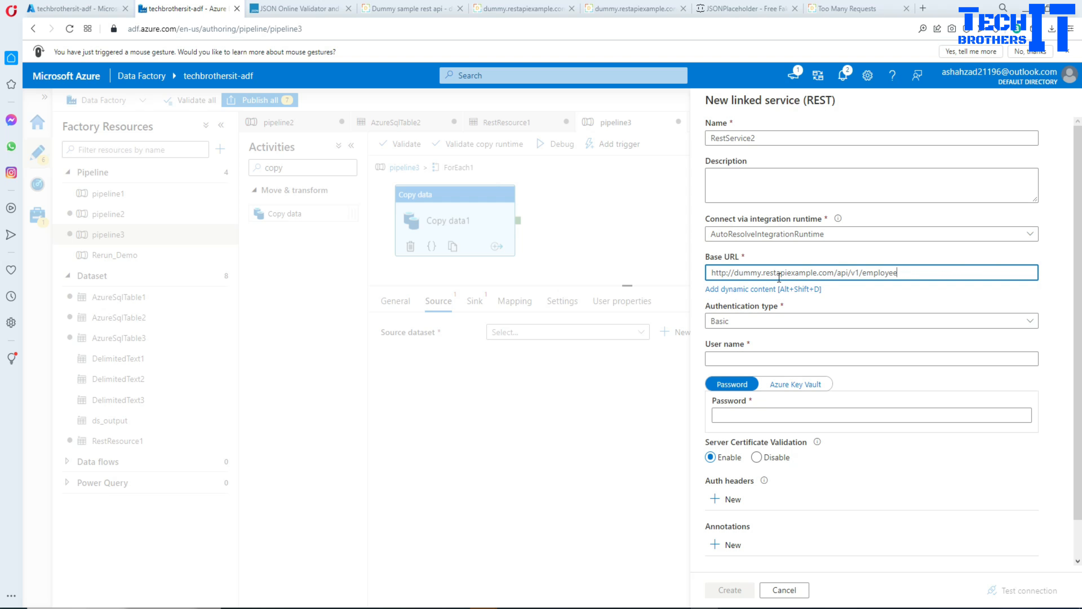
Set the linked service's authentication type to Anonymous, create it, and confirm the new REST dataset.
left_click(746, 321)
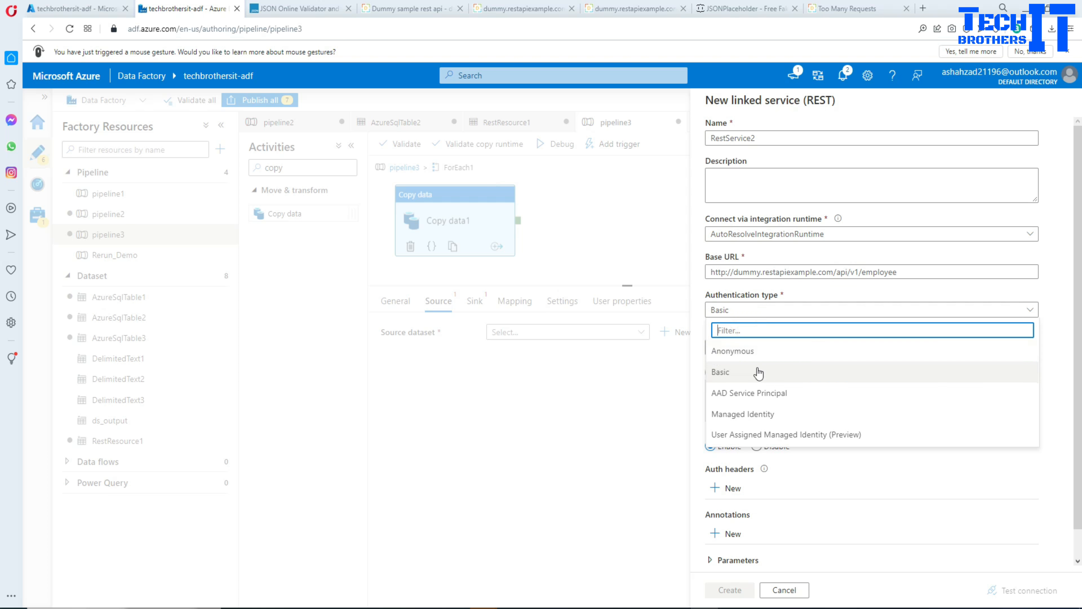
left_click(750, 351)
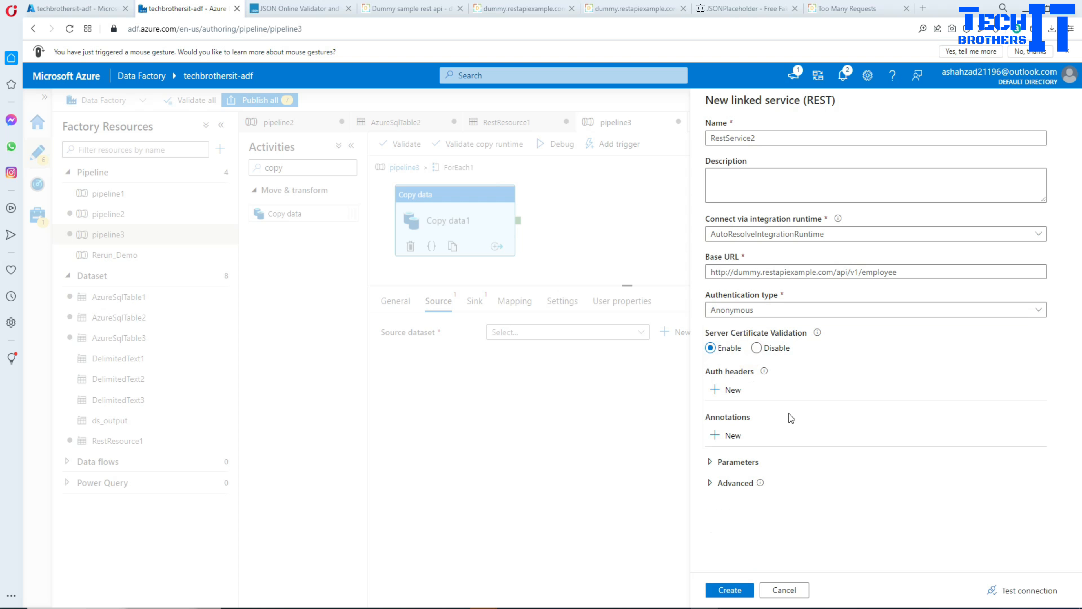
left_click(749, 309)
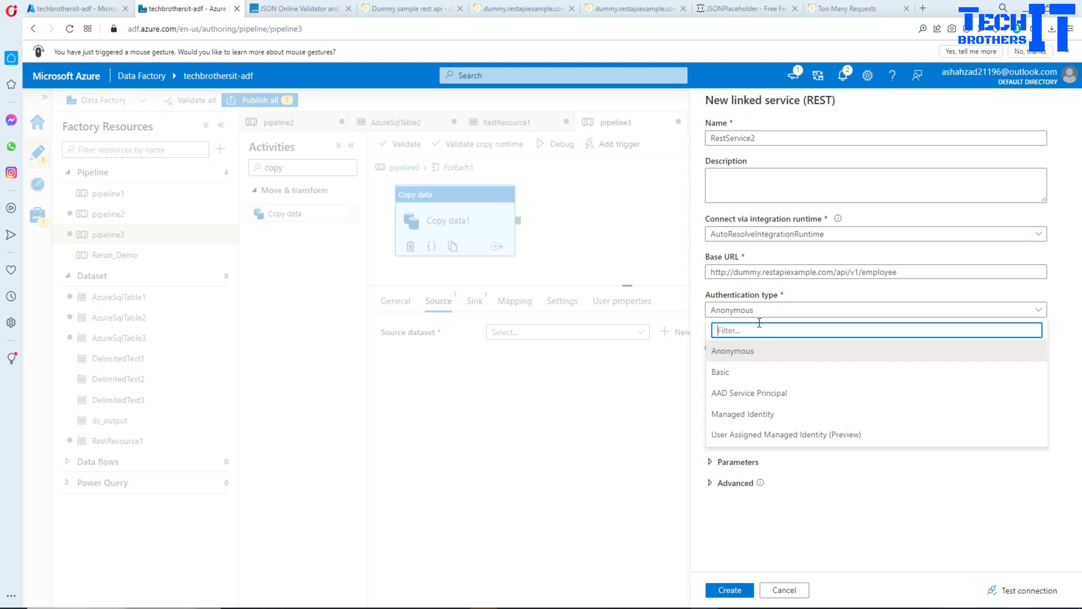
left_click(702, 324)
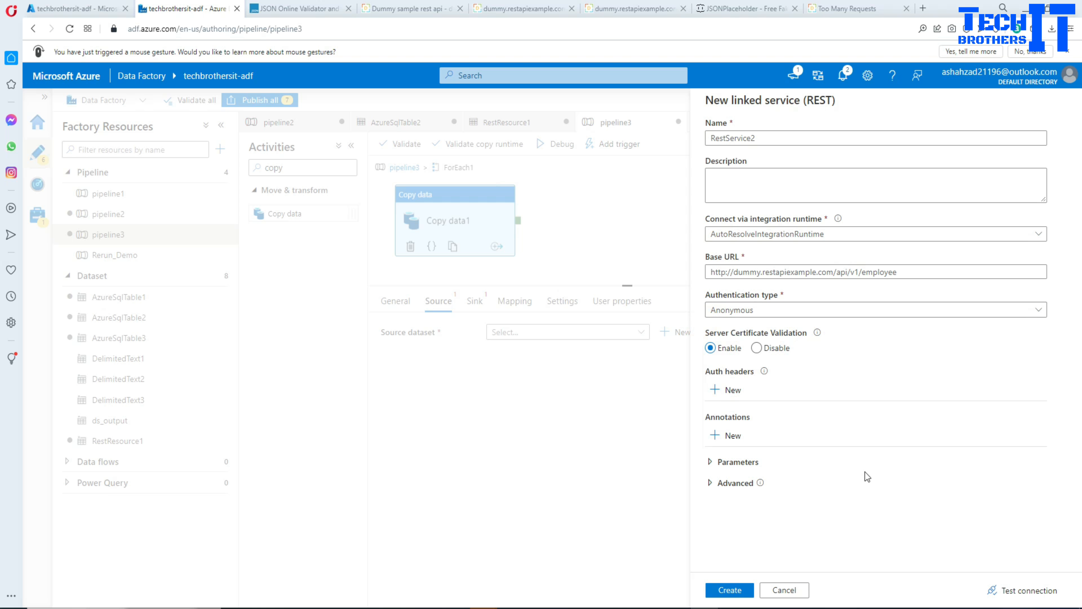
left_click(736, 595)
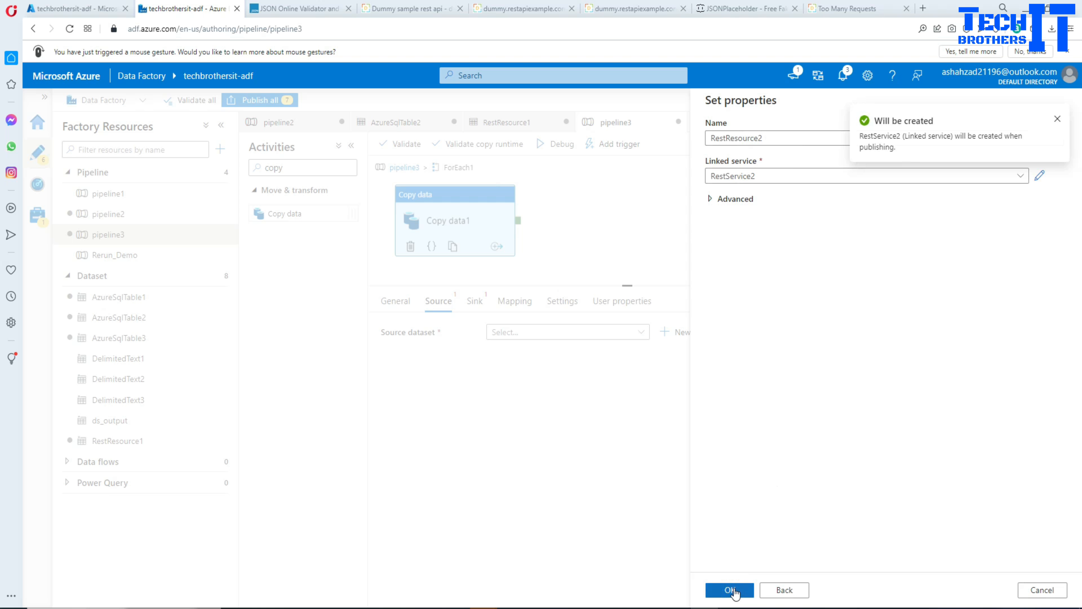
left_click(724, 591)
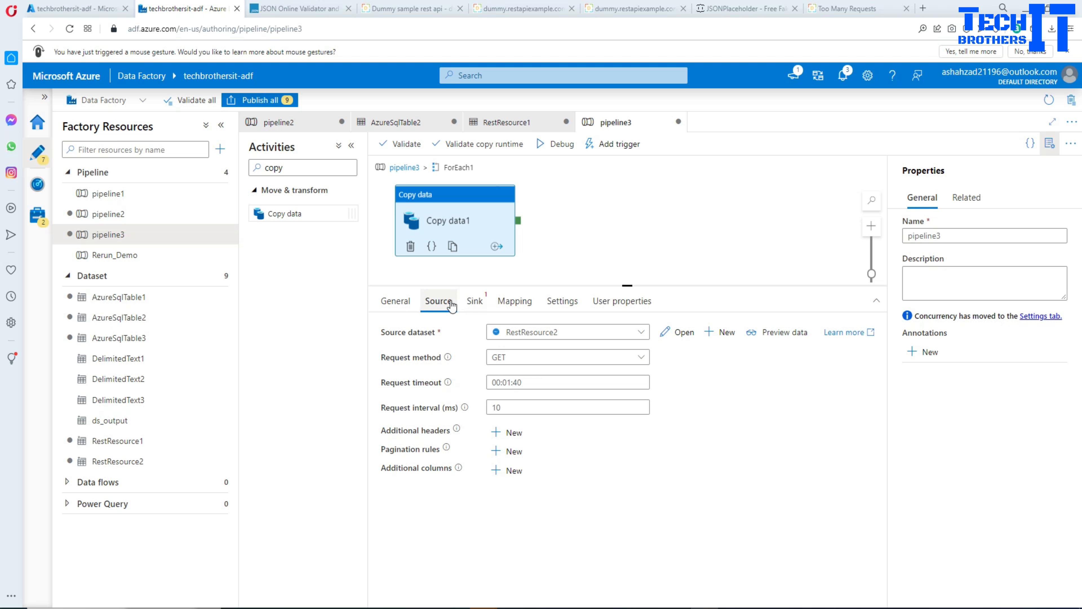
Open the RestResource2 source dataset, check its base URL, set its relative URL to 1, and test the connection.
left_click(680, 332)
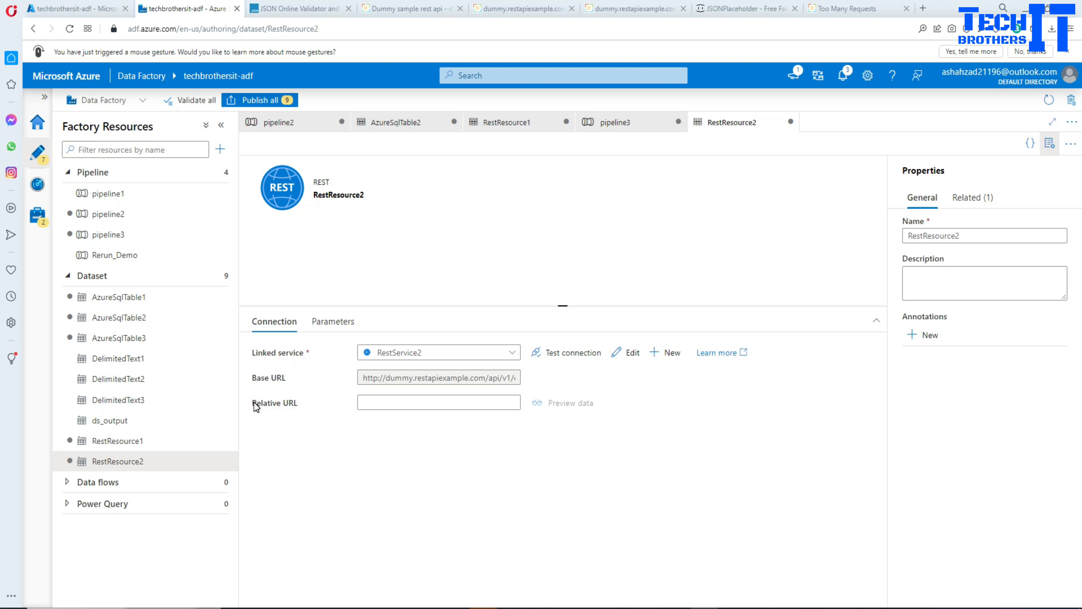
left_click_drag(256, 406, 298, 405)
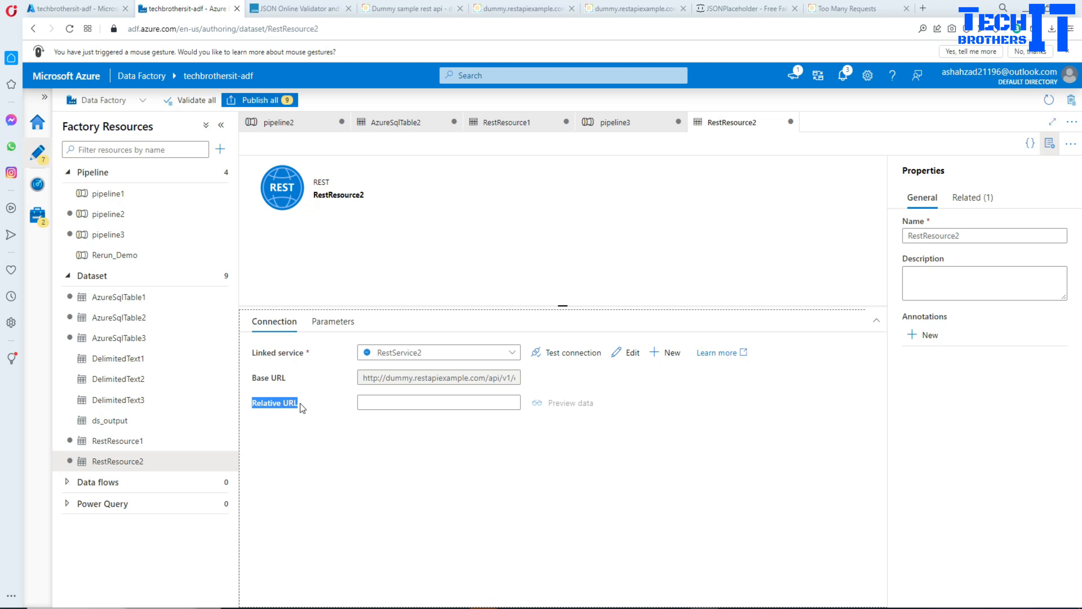
left_click(486, 378)
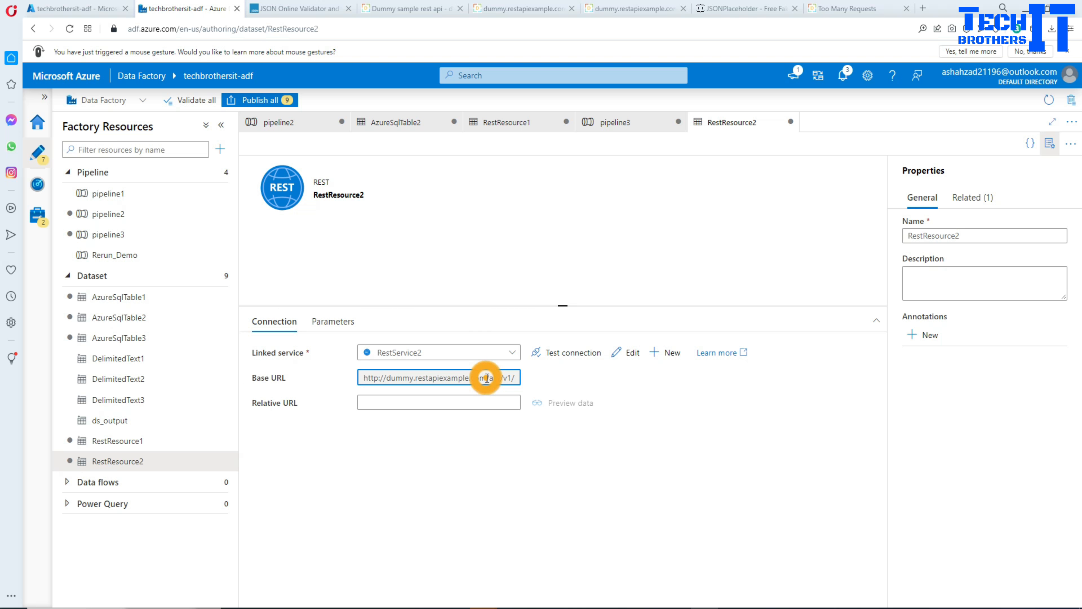
type("employee")
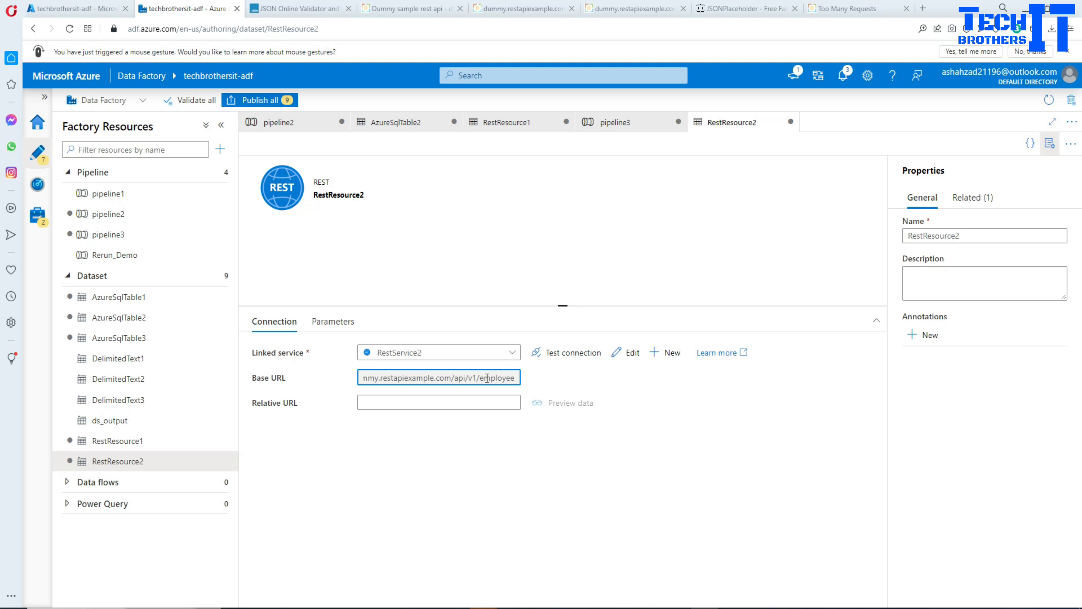
left_click(516, 379)
left_click(472, 401)
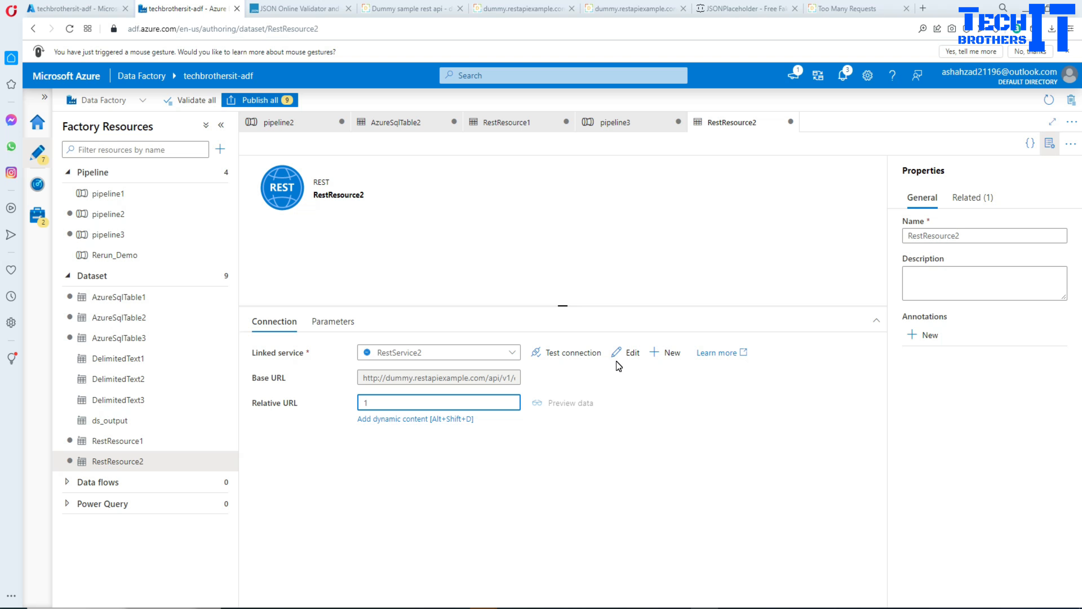
left_click(575, 356)
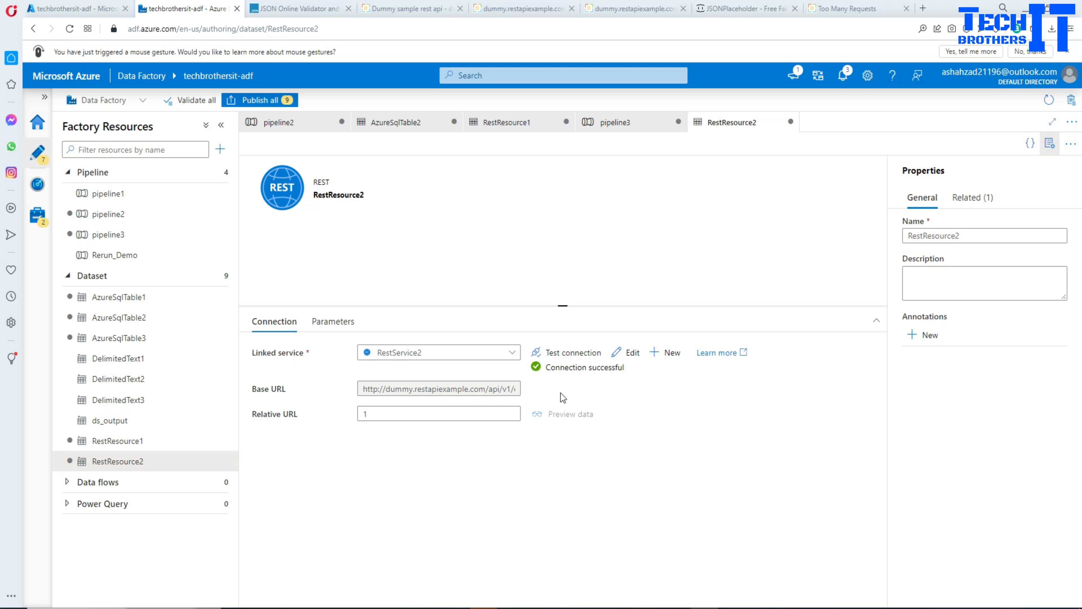
left_click(377, 413)
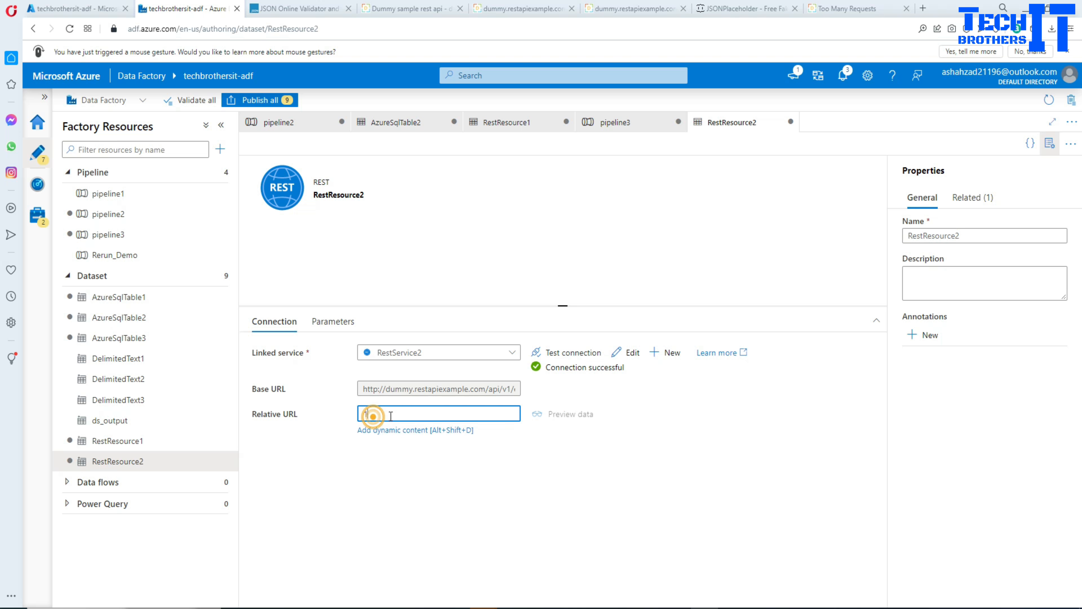
left_click_drag(378, 413, 359, 414)
Add a String parameter named pdatasetparameter to the RestResource2 dataset.
left_click(329, 323)
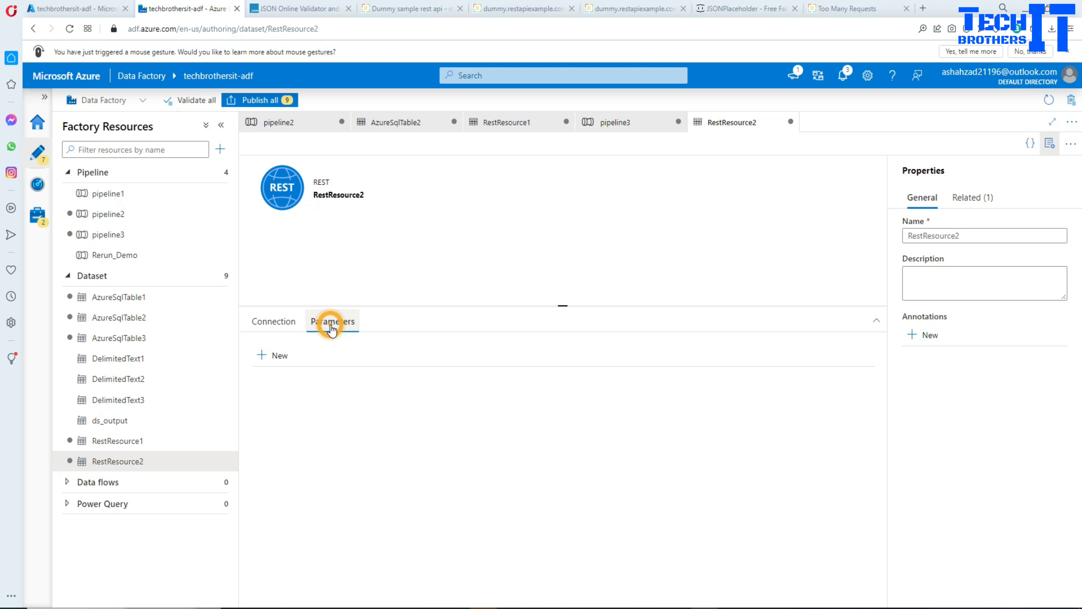
left_click(269, 355)
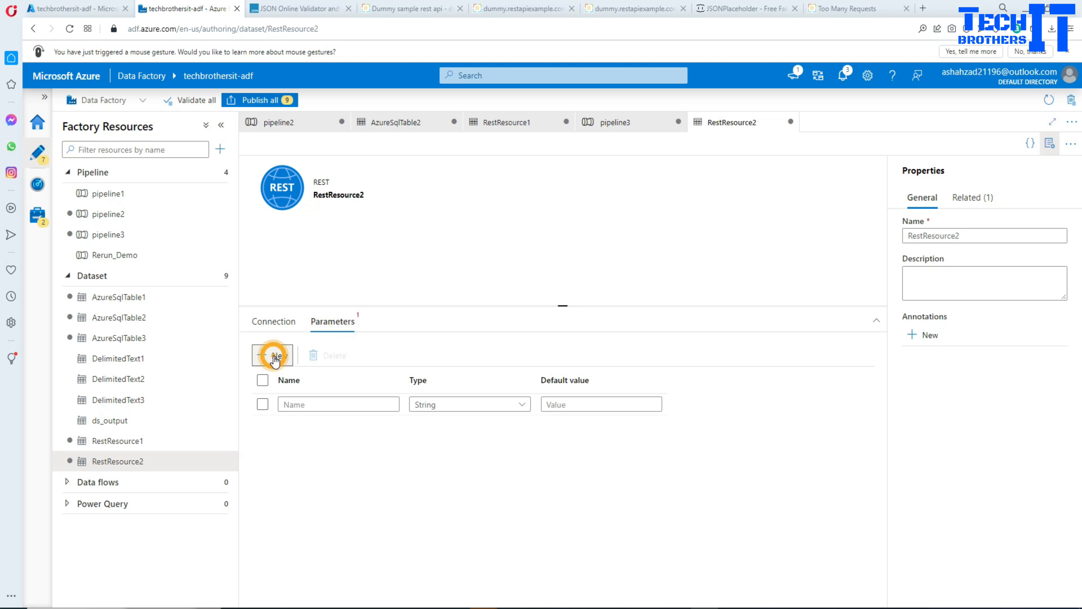
left_click(311, 404)
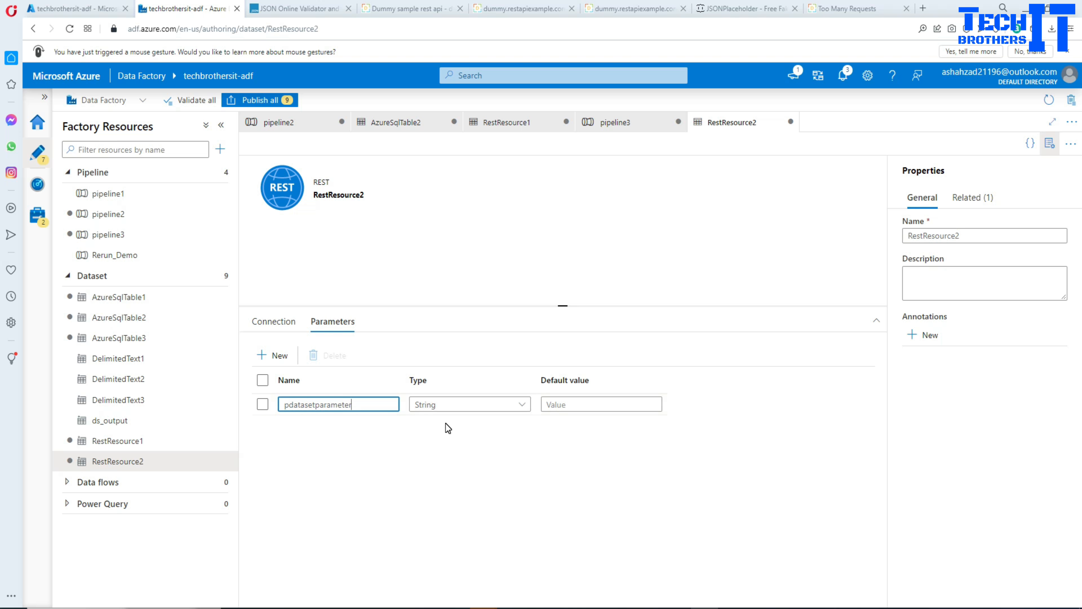
left_click(274, 321)
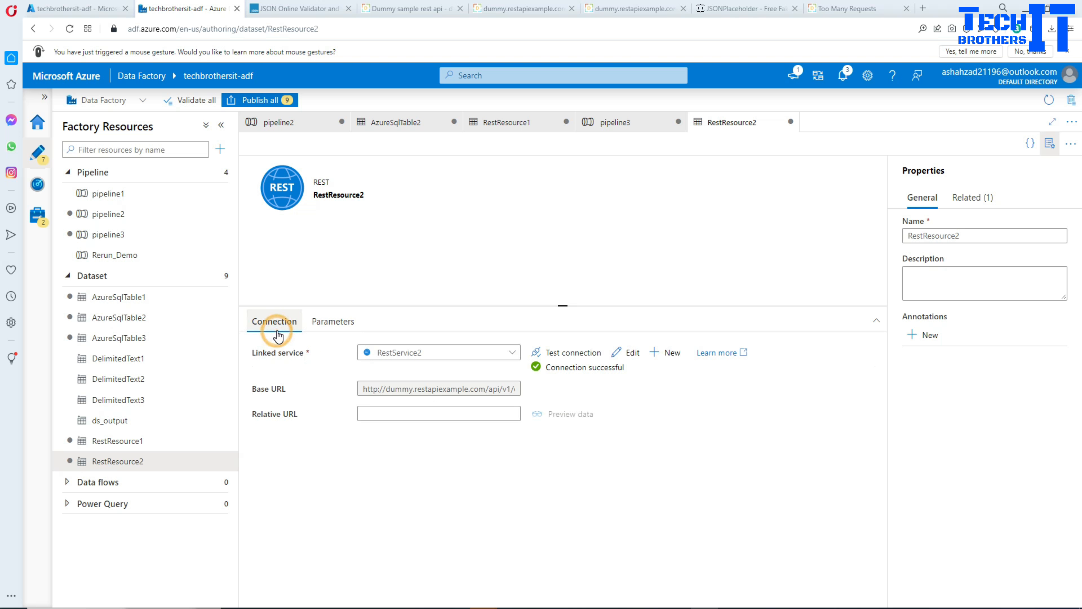
left_click(397, 413)
left_click(397, 431)
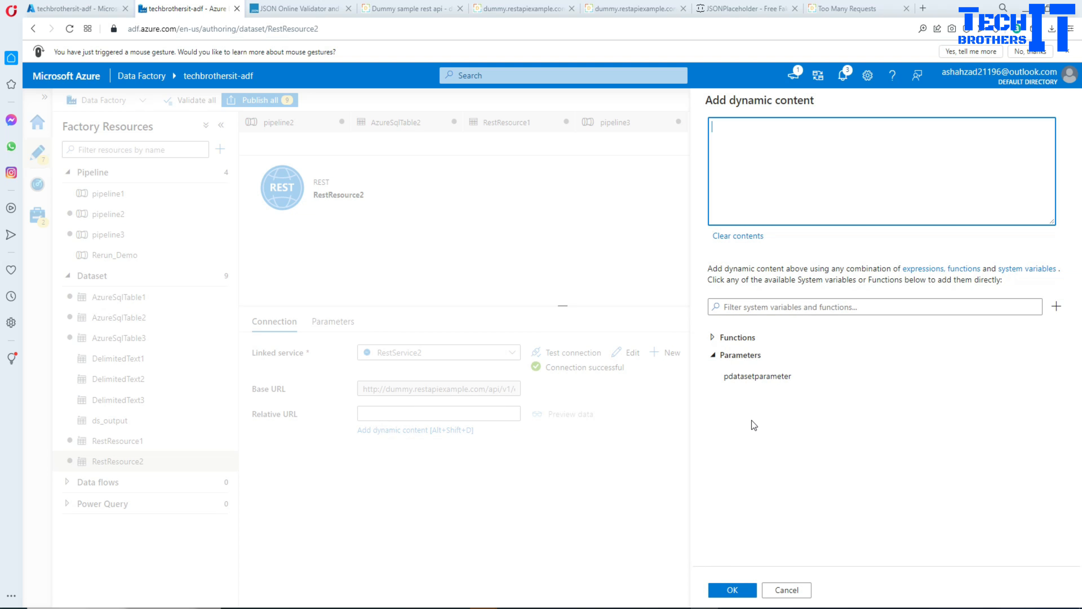
left_click(744, 387)
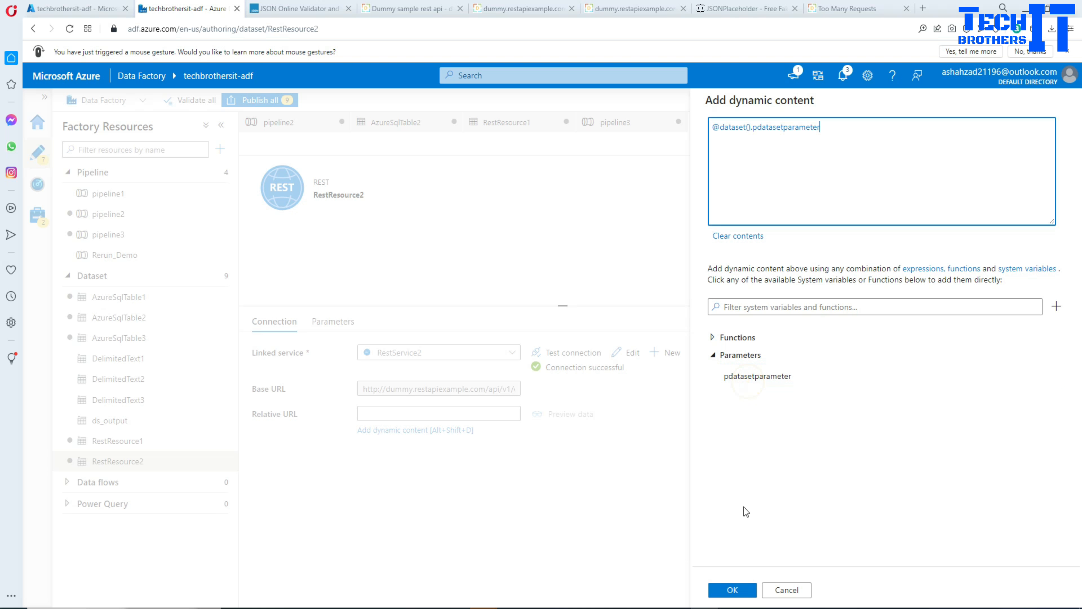
left_click(734, 590)
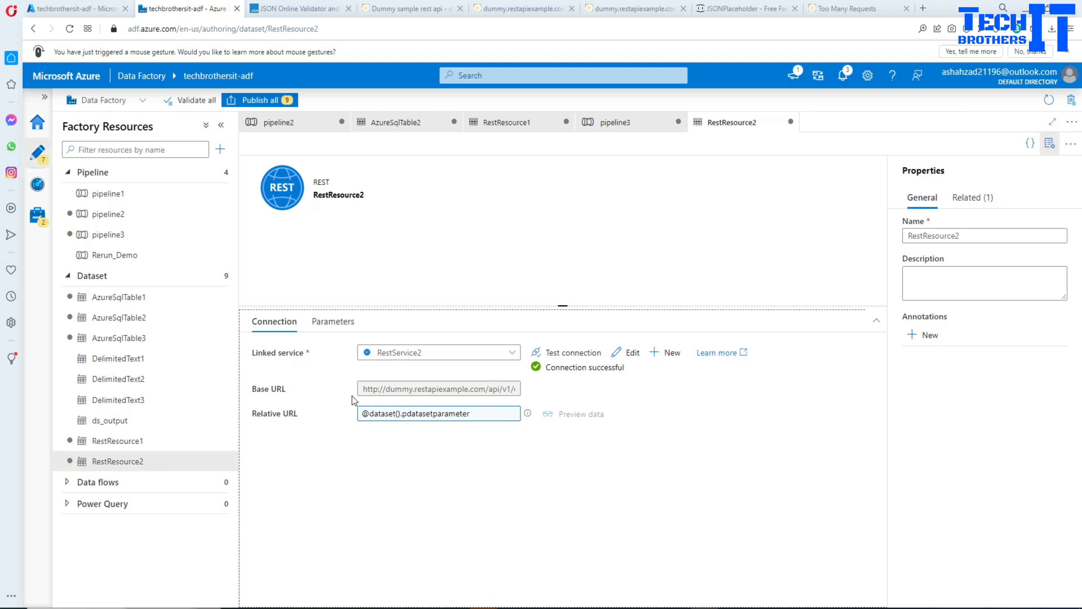
left_click(618, 122)
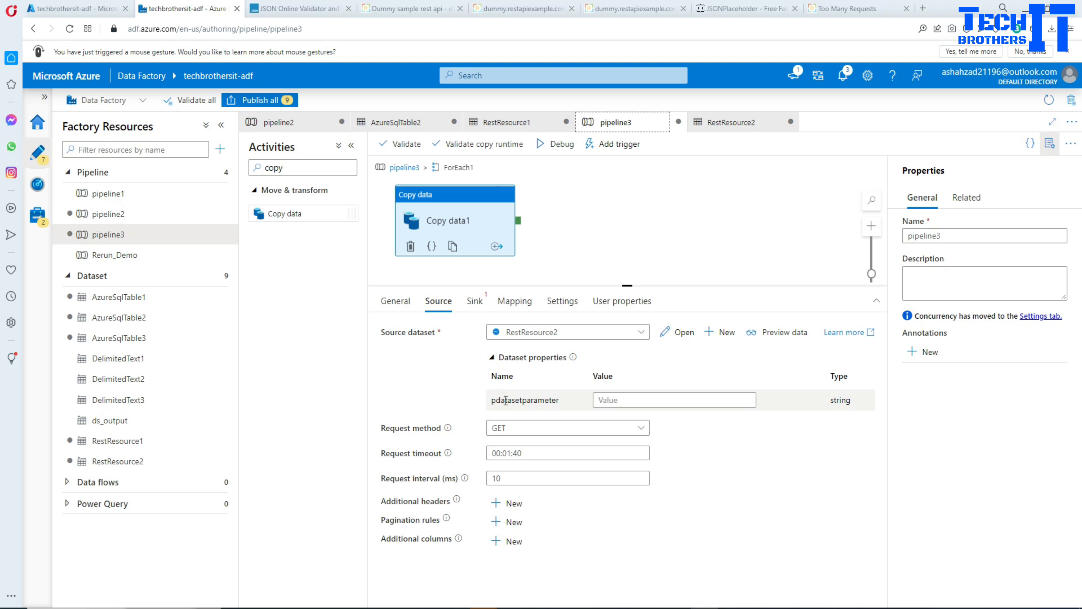
double_click(560, 402)
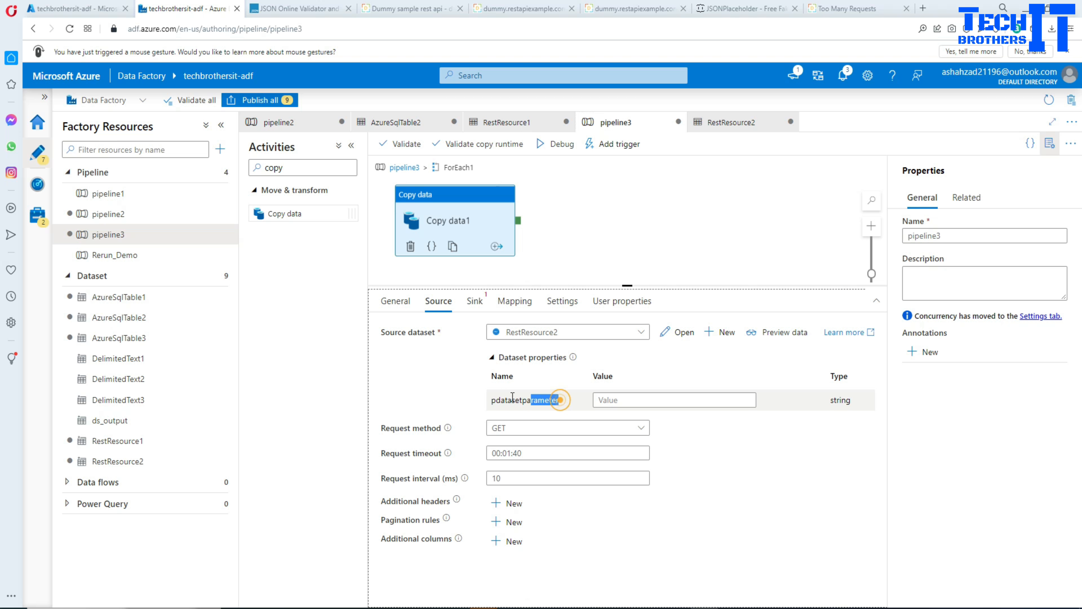
left_click(613, 401)
left_click(621, 435)
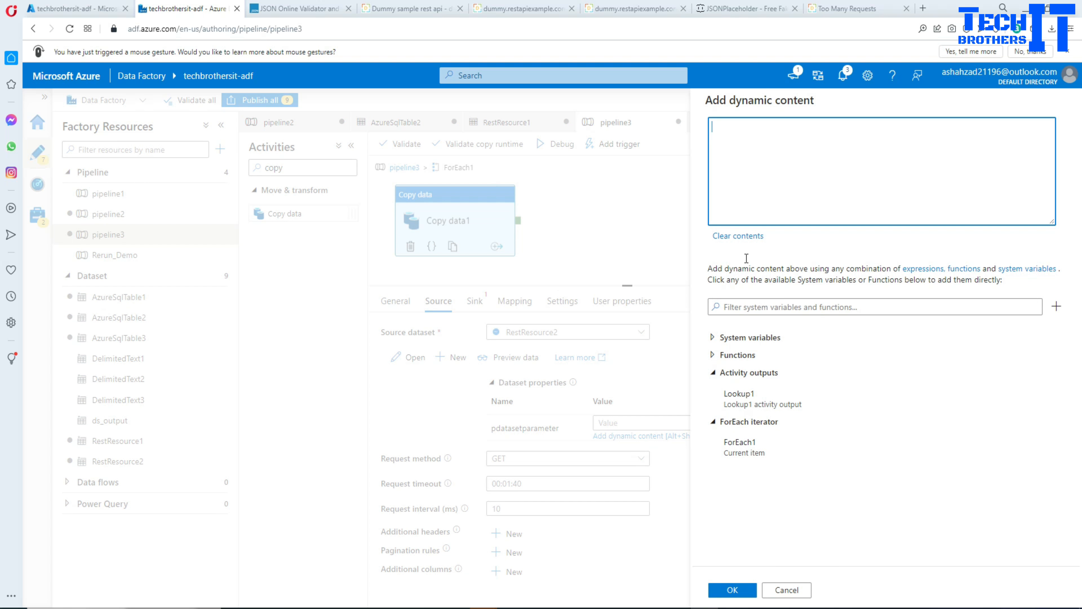
left_click(748, 452)
type(".id")
left_click_drag(756, 126, 744, 126)
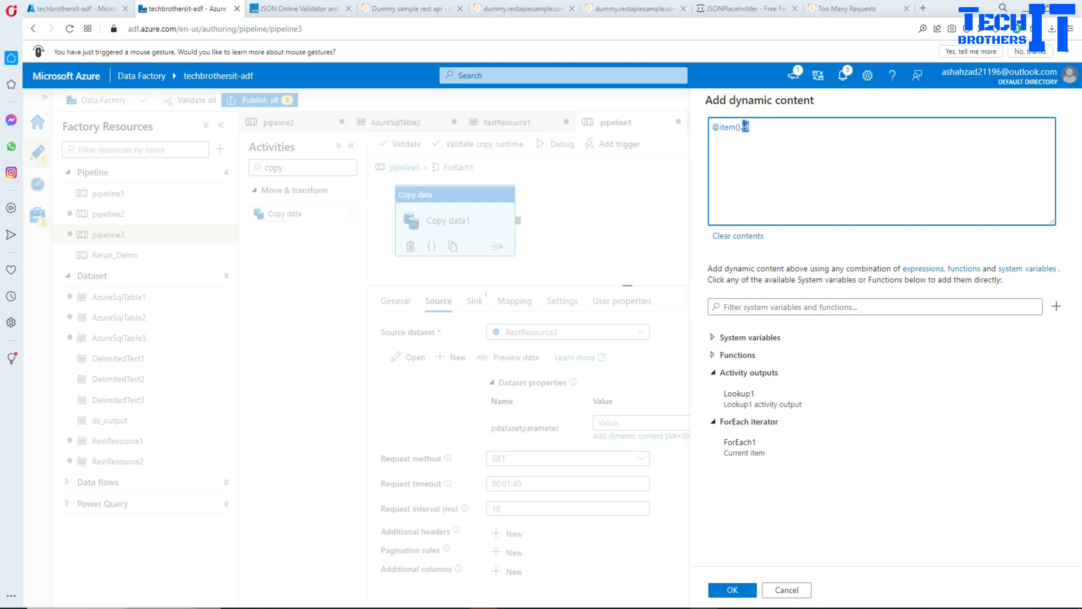
left_click(762, 142)
left_click(732, 589)
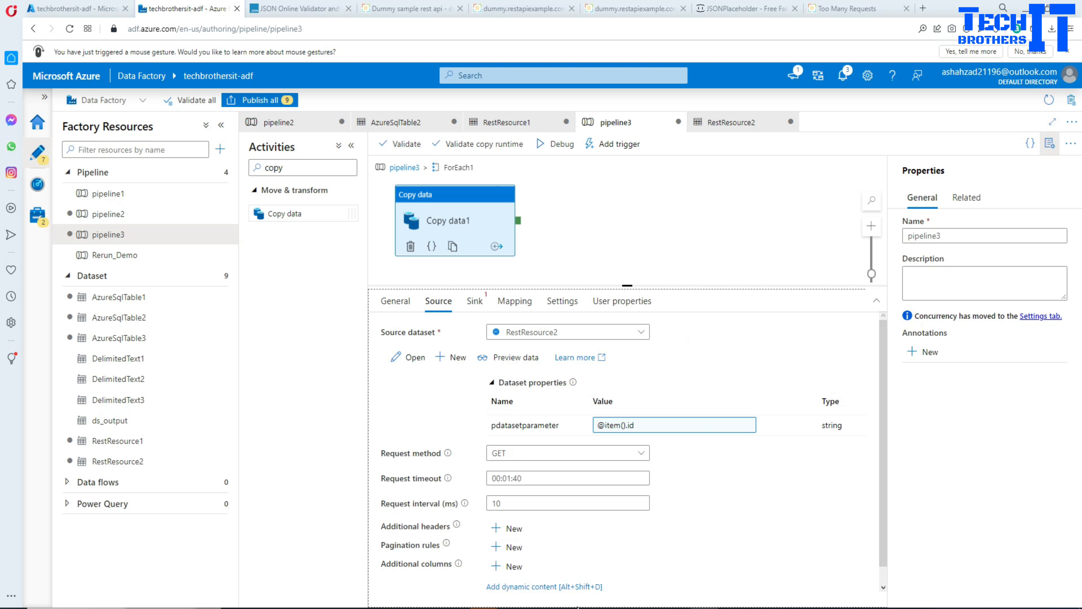
key("alt+Tab")
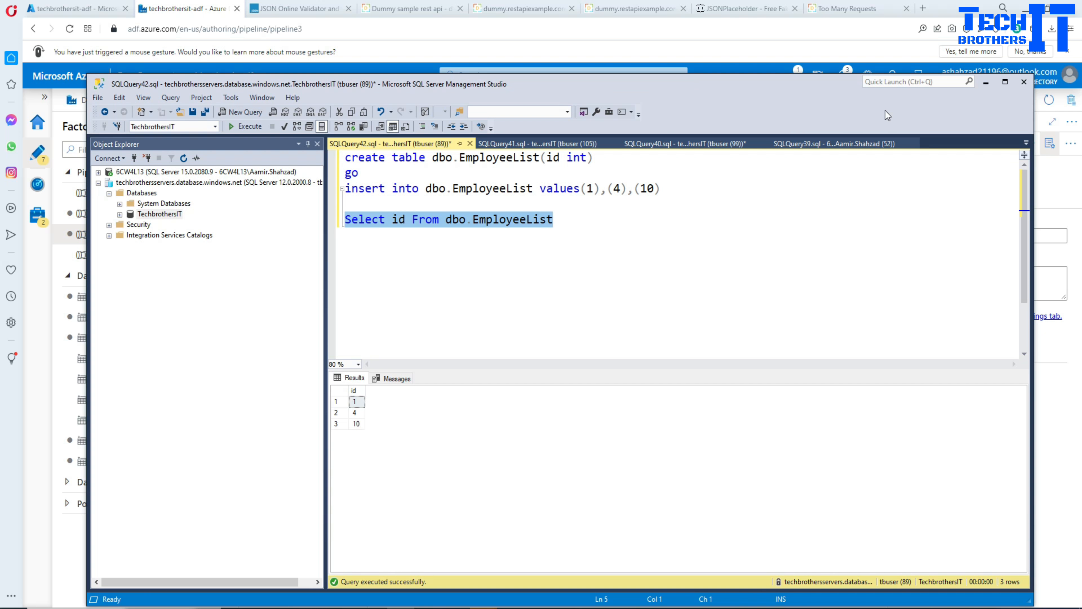
left_click(986, 82)
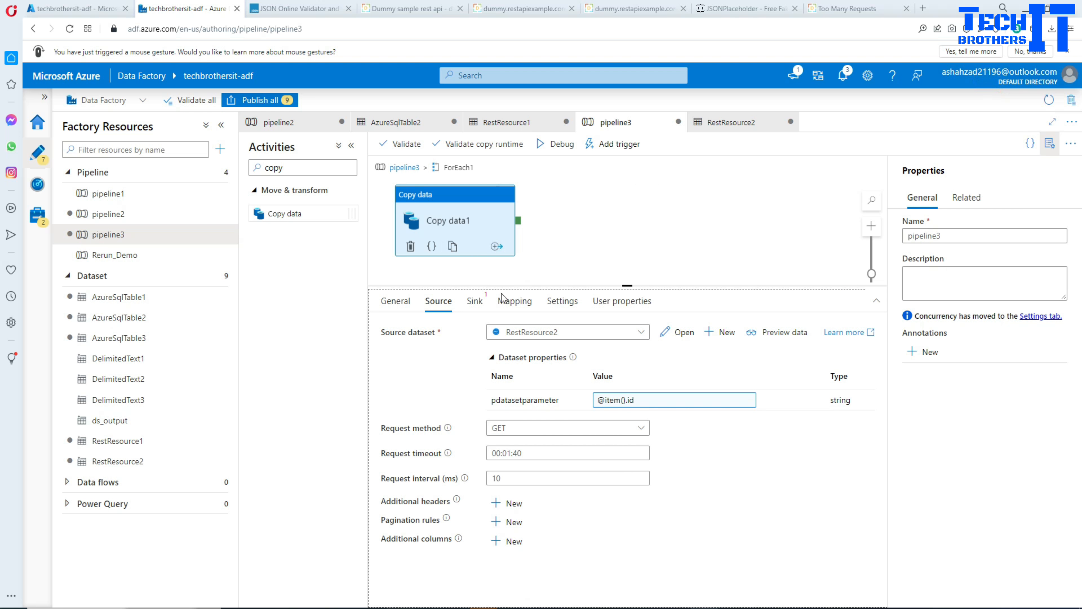
Create an Azure SQL Database sink dataset for the Copy data activity using the AzureSqlDatabase2 linked service.
left_click(475, 301)
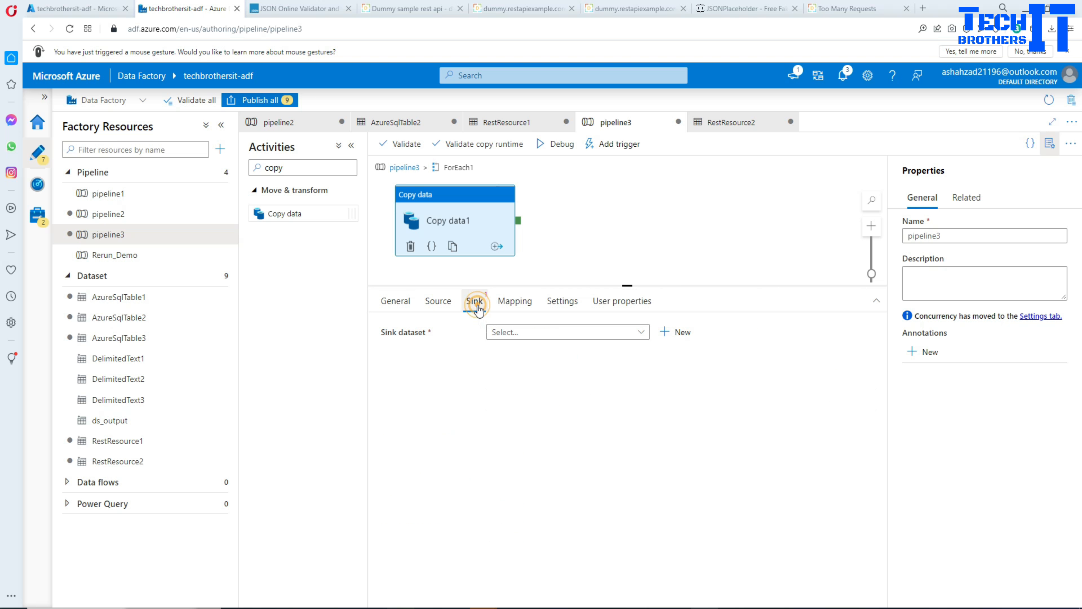
left_click(667, 337)
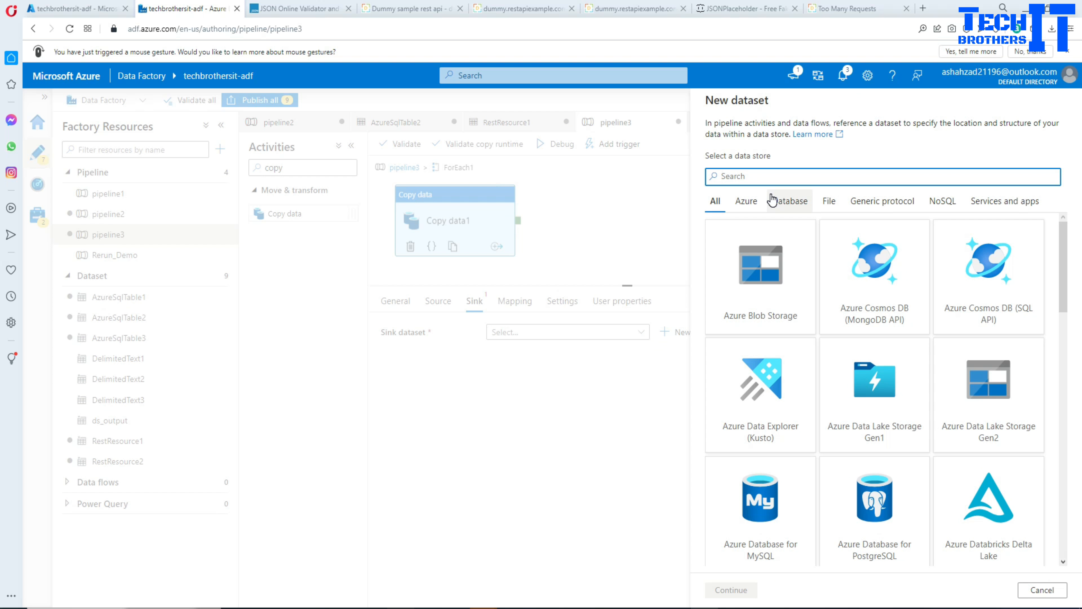
type("azure sql")
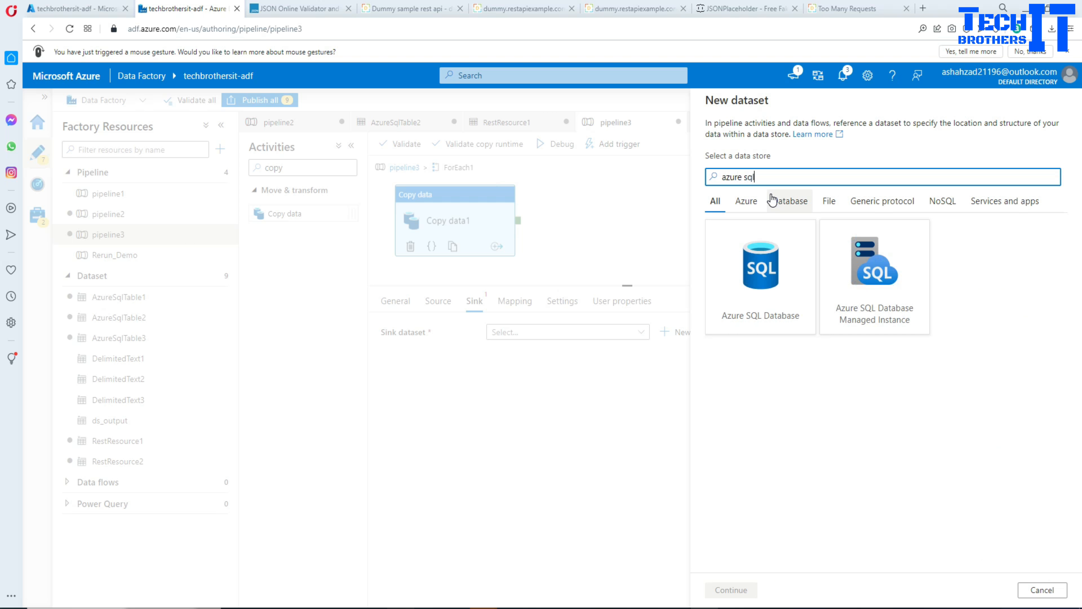
left_click(783, 247)
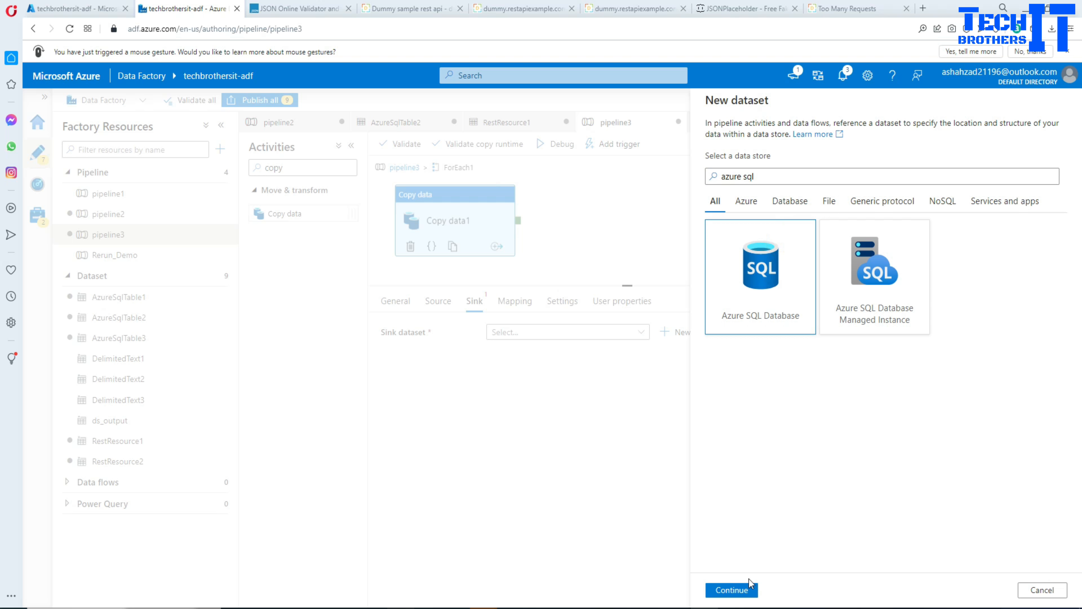
left_click(741, 593)
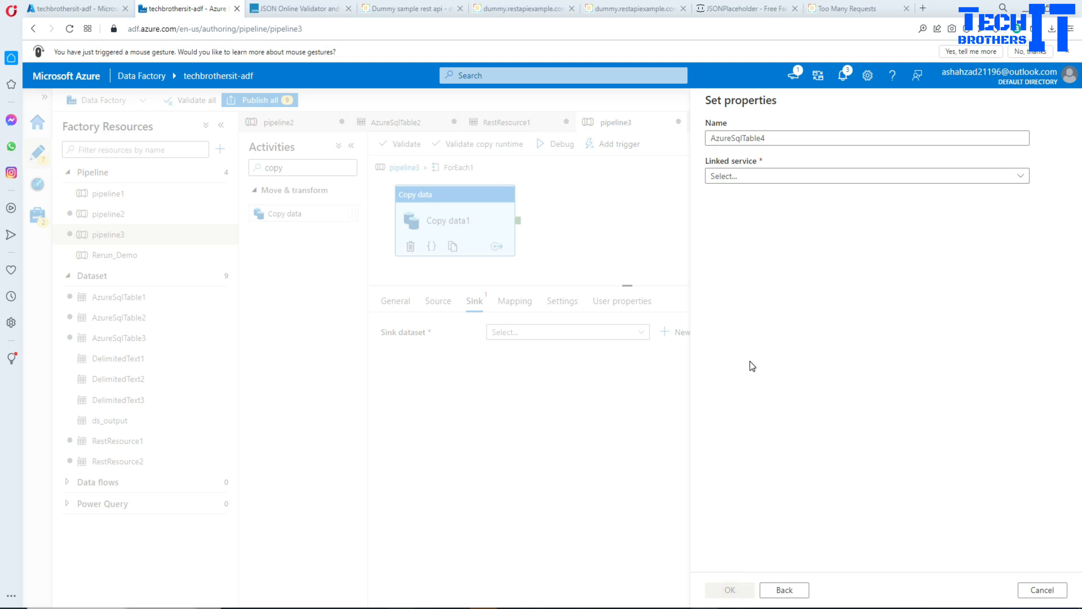
left_click(737, 182)
left_click(754, 281)
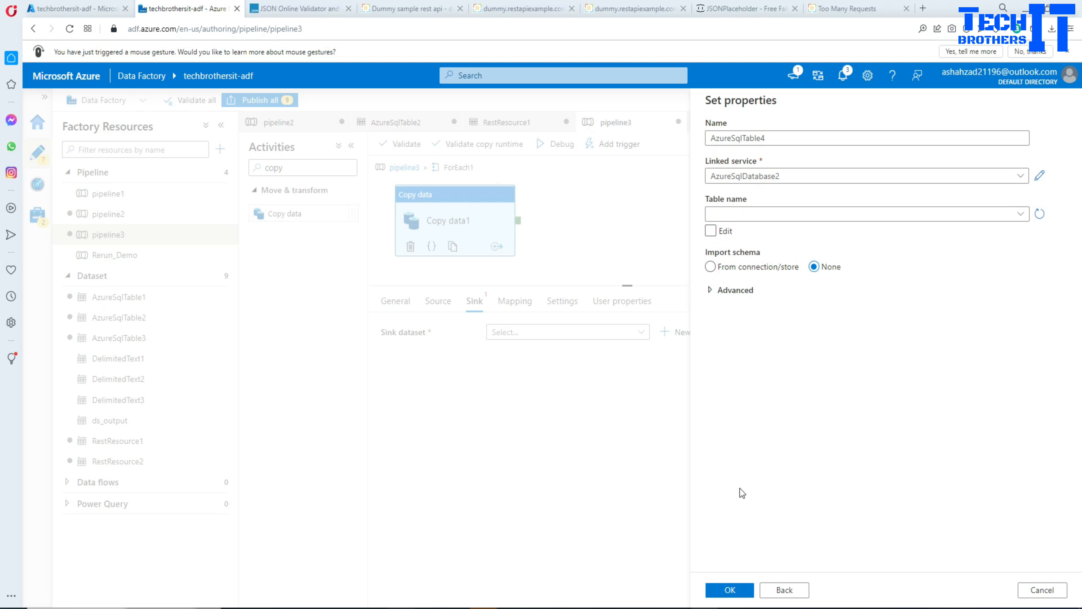
left_click(729, 589)
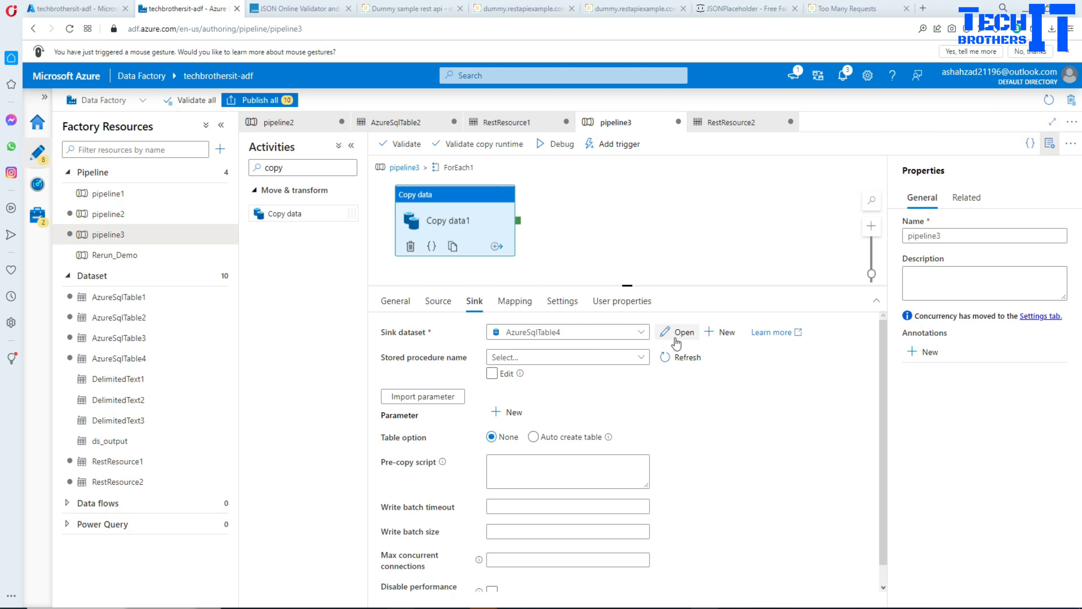
Open the AzureSqlTable4 sink dataset and manually set its table to dbo.TechbrothersdemoRest.
left_click(679, 332)
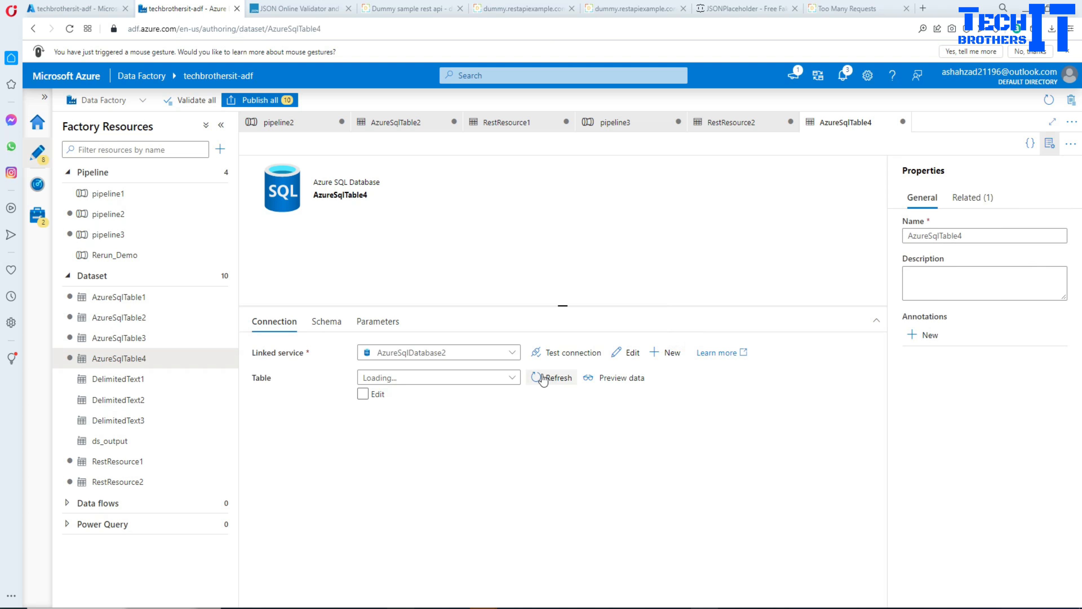
left_click(362, 393)
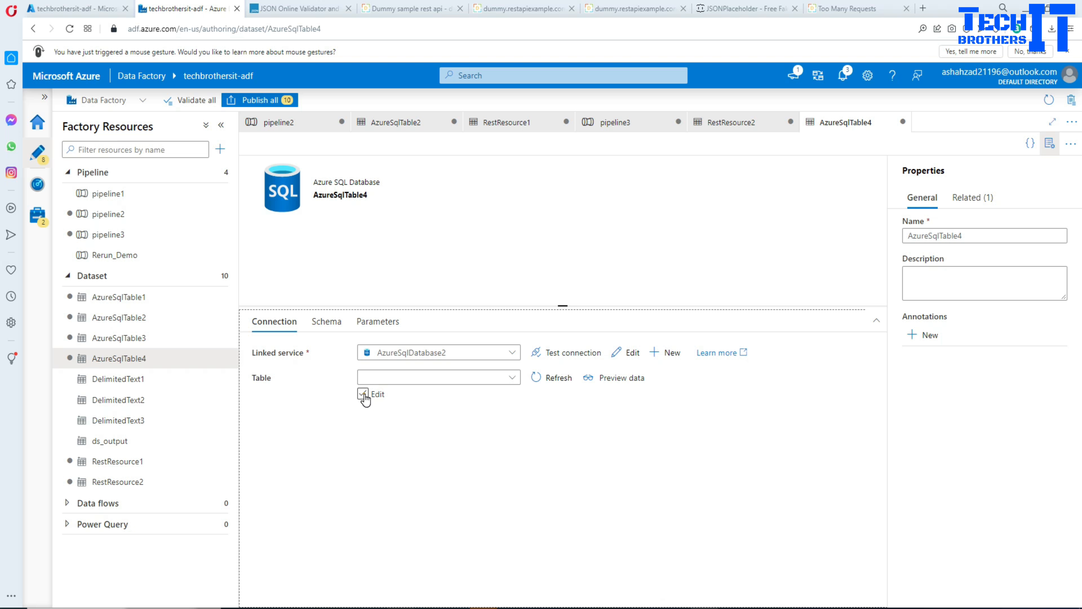
left_click(378, 376)
type("dbo")
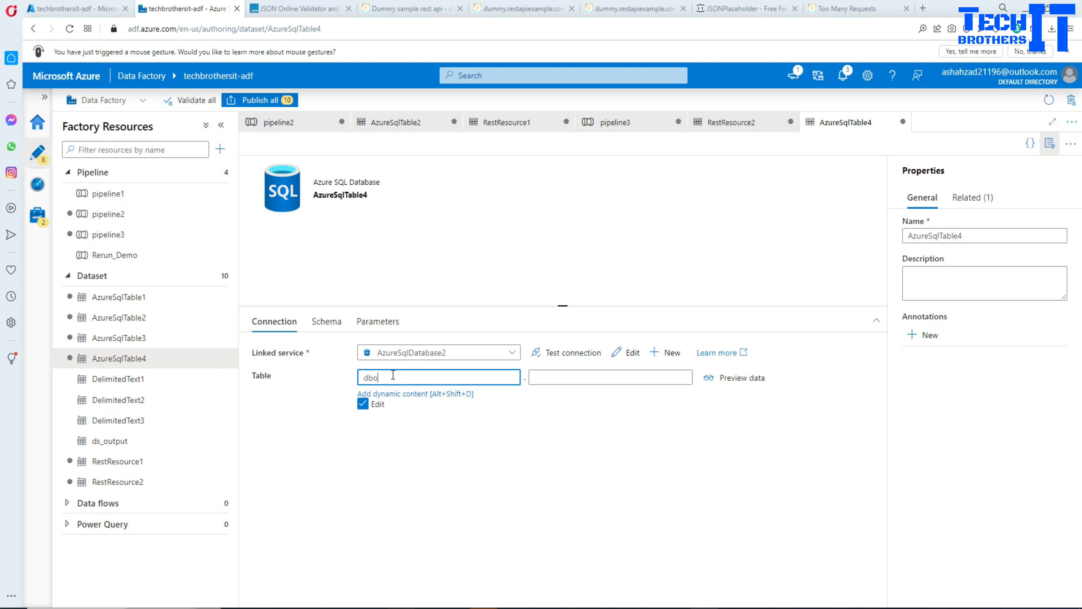
left_click(545, 376)
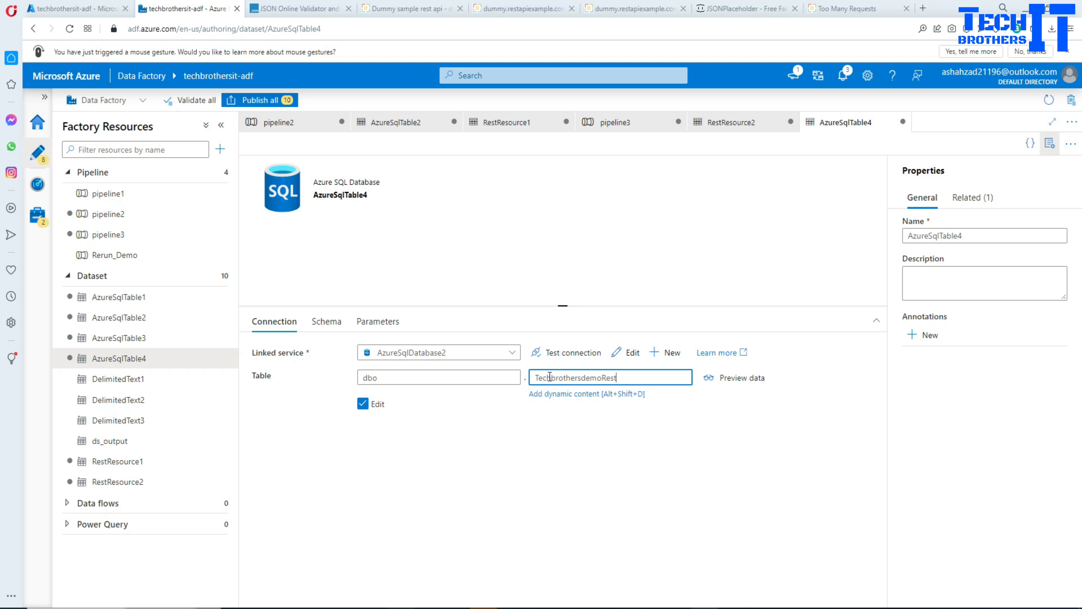
left_click(539, 446)
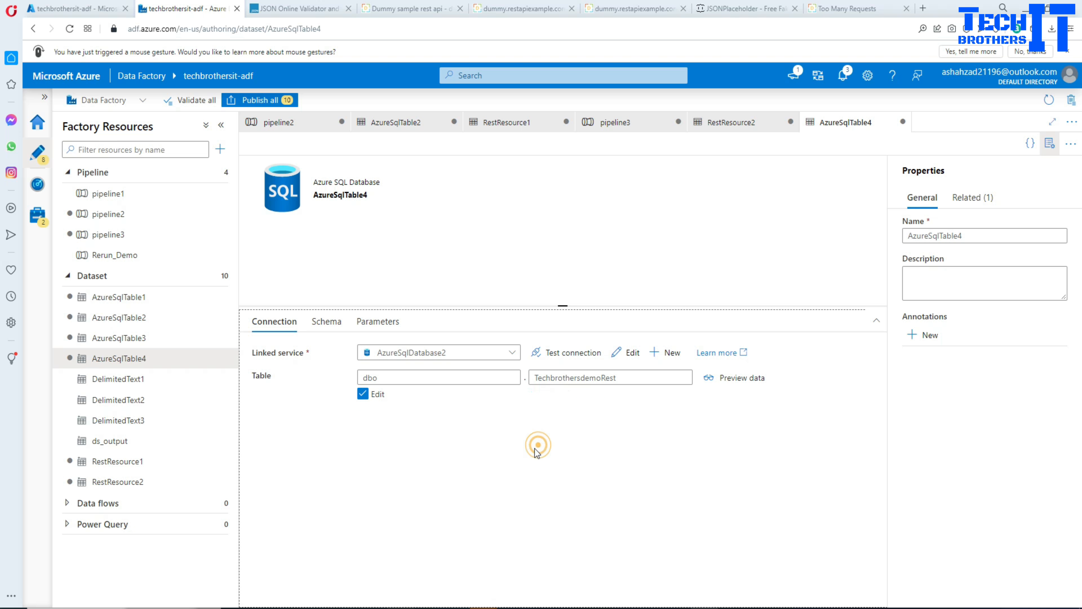
Return to pipeline3 and set the Copy data sink's table option to Auto create table.
left_click(722, 133)
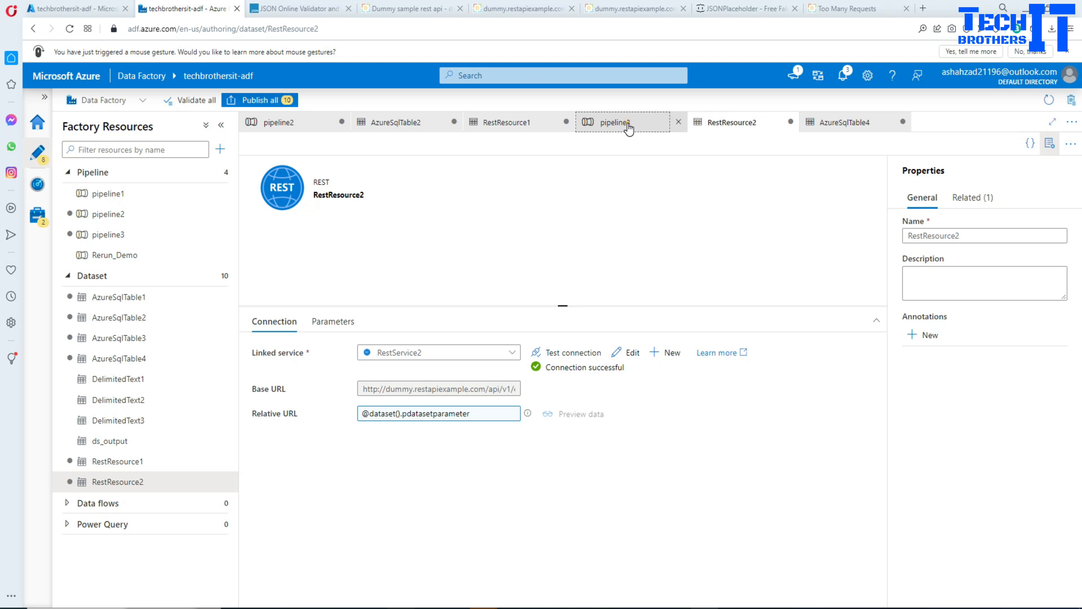
left_click(628, 127)
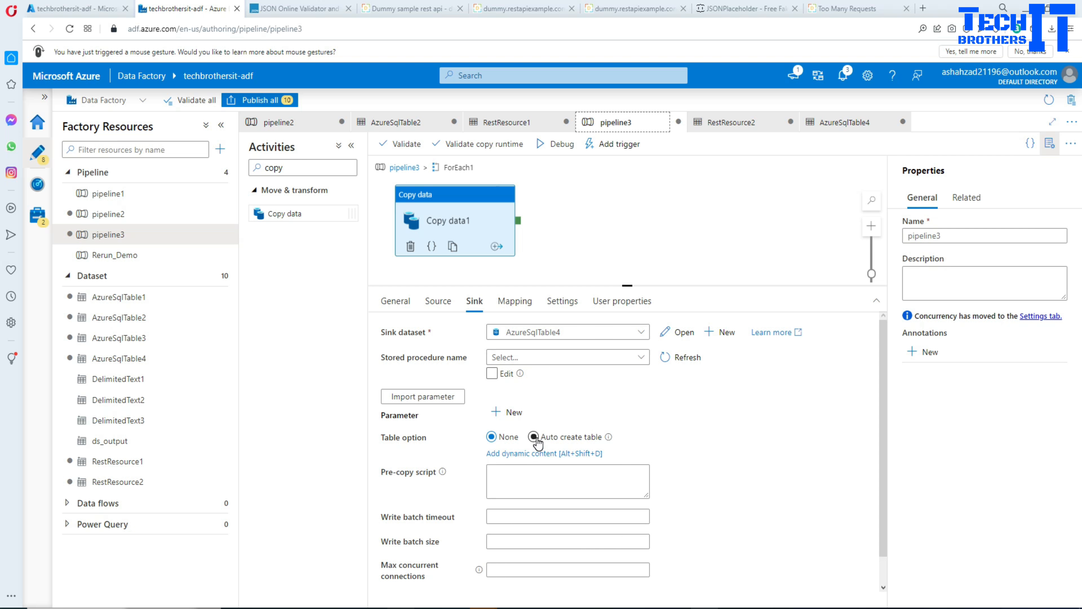
left_click(535, 439)
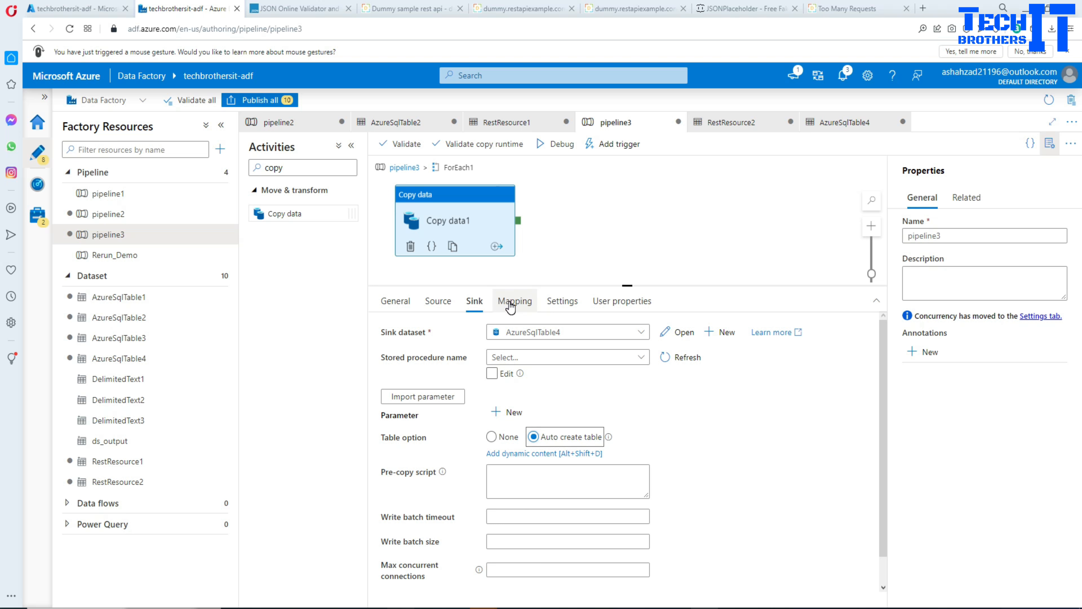
left_click(511, 303)
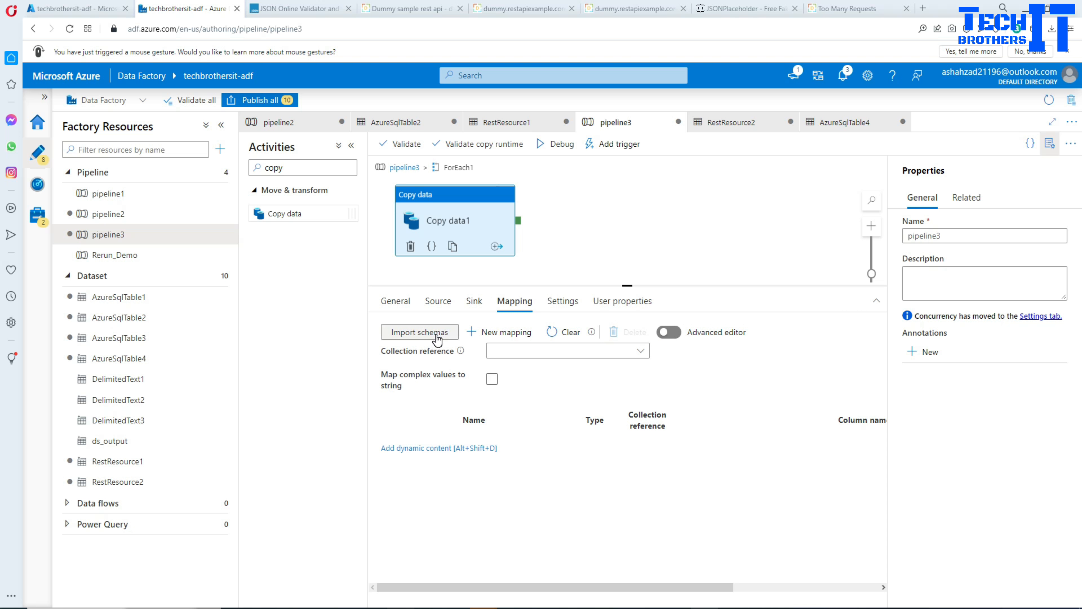
left_click(420, 332)
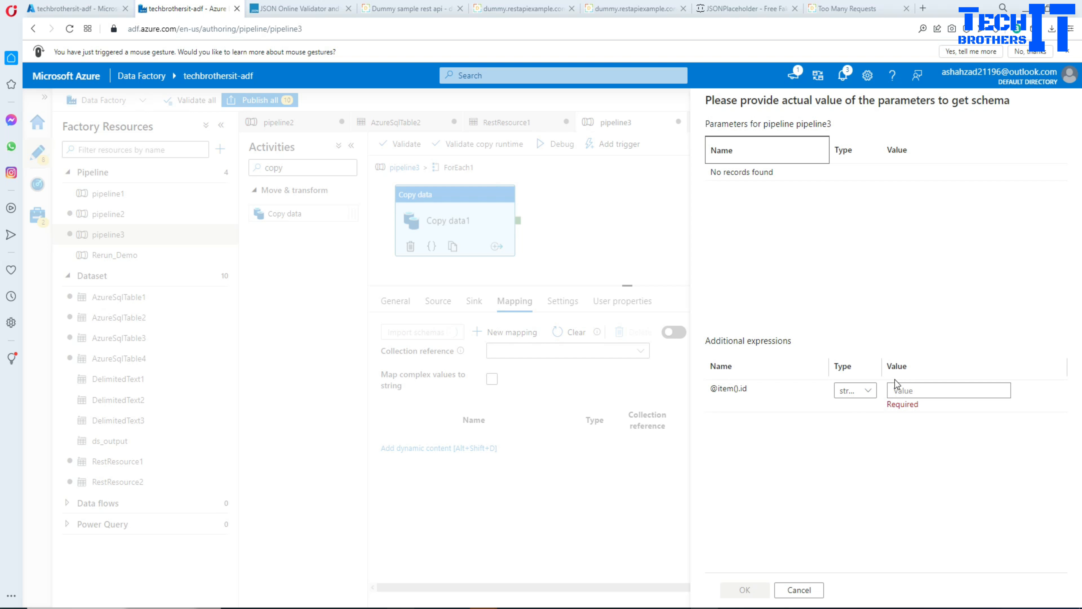
left_click(899, 389)
type("1")
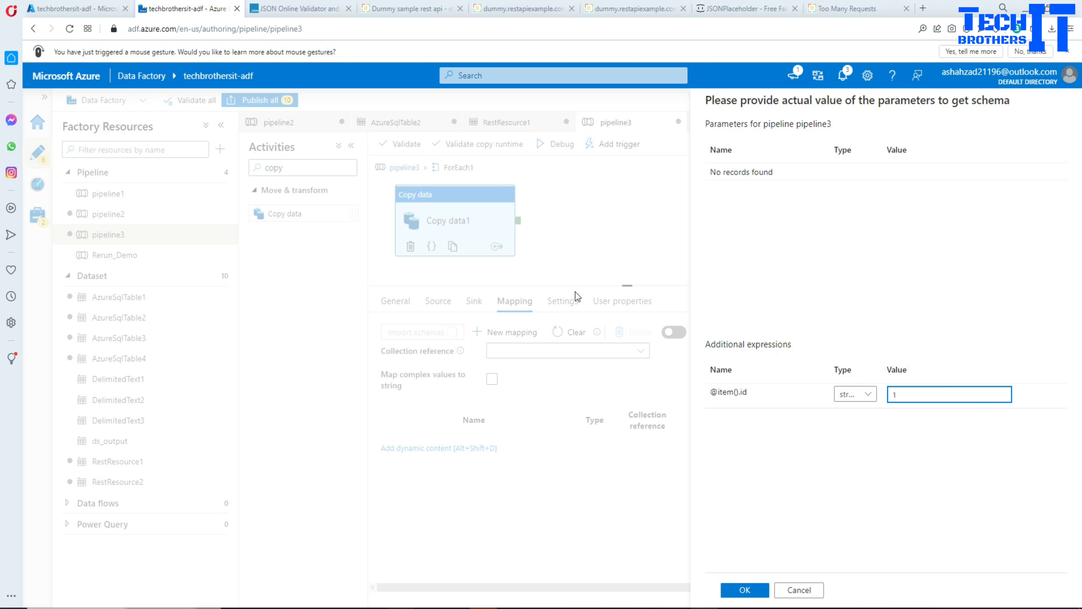
left_click(747, 589)
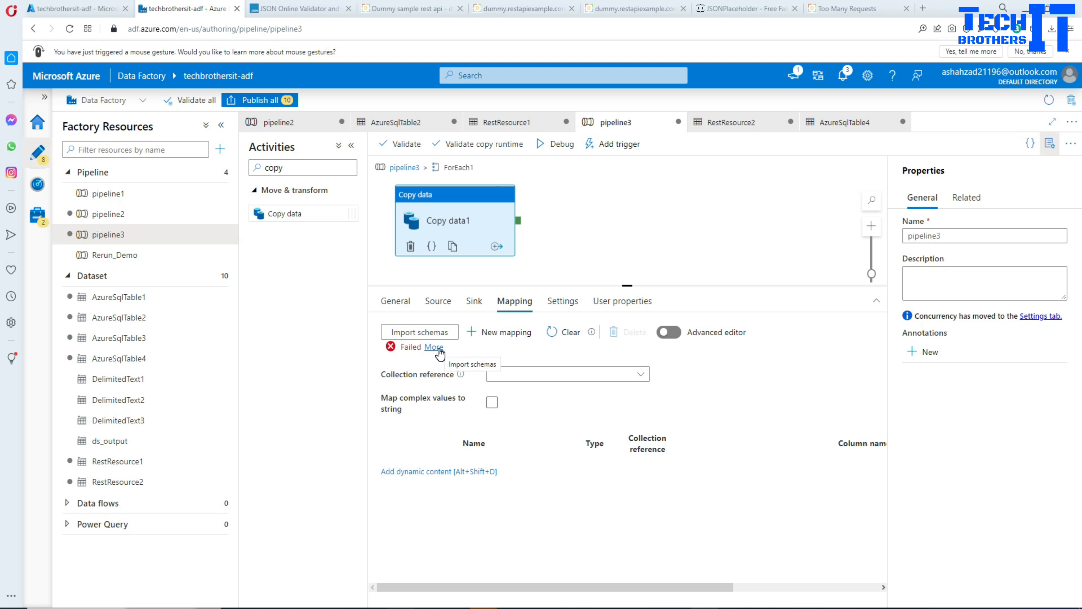
left_click(438, 300)
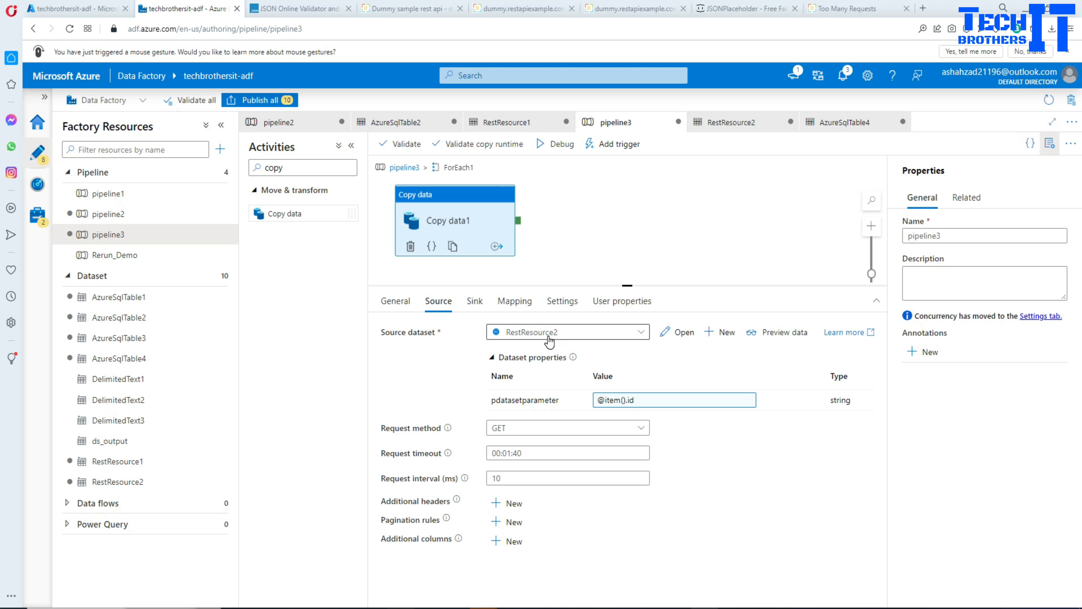
left_click(680, 332)
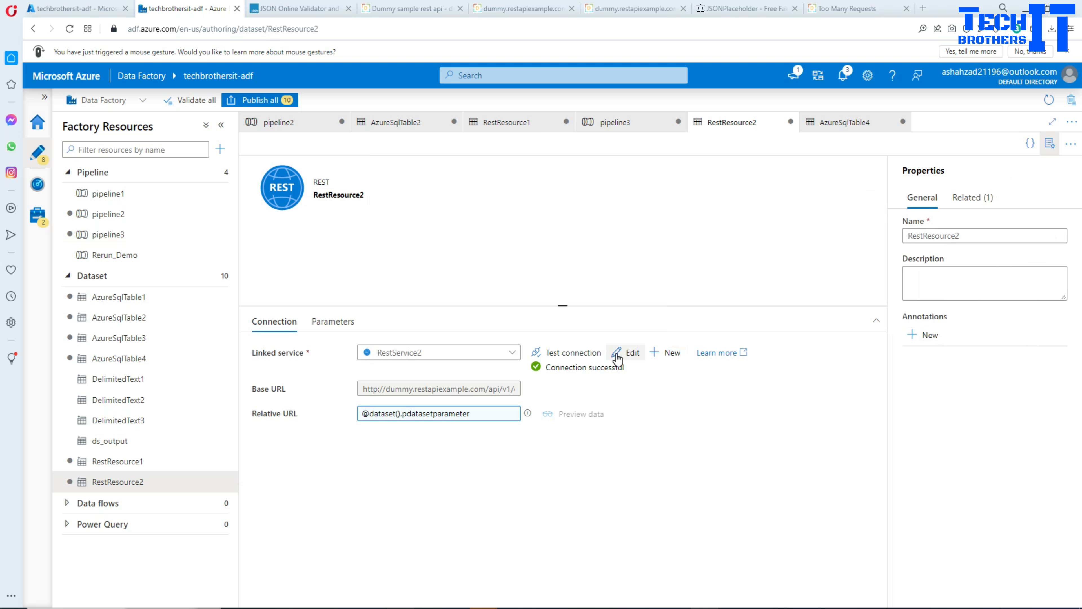
left_click(630, 352)
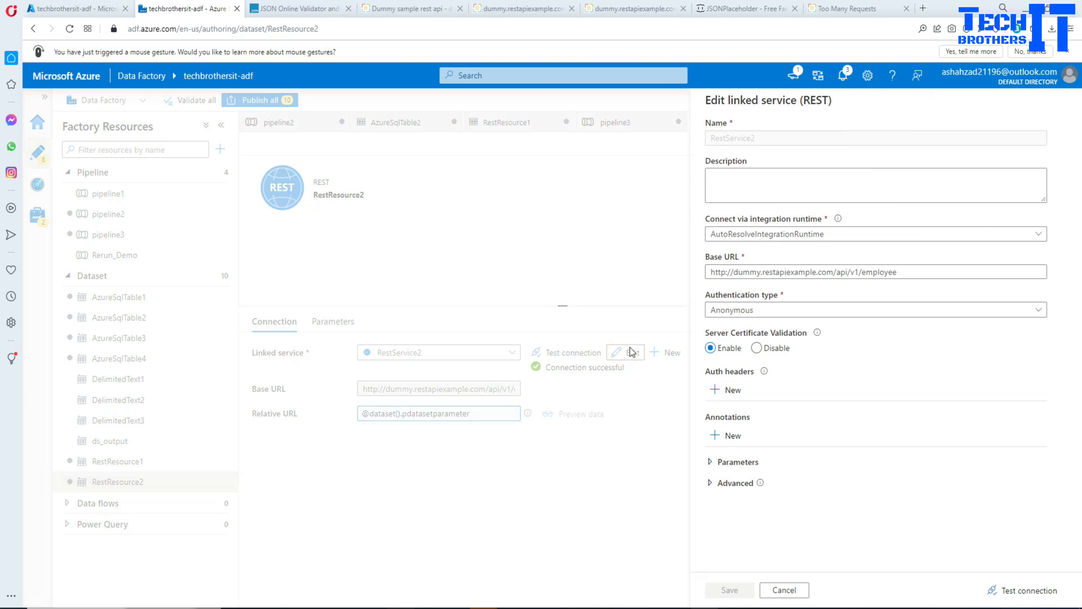
left_click(912, 273)
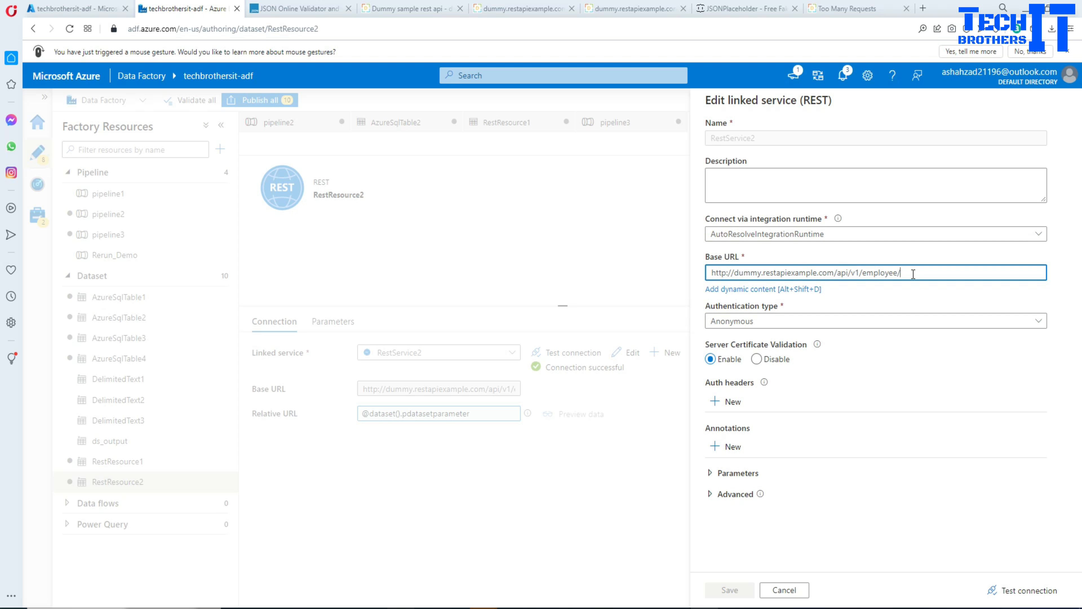
left_click(742, 589)
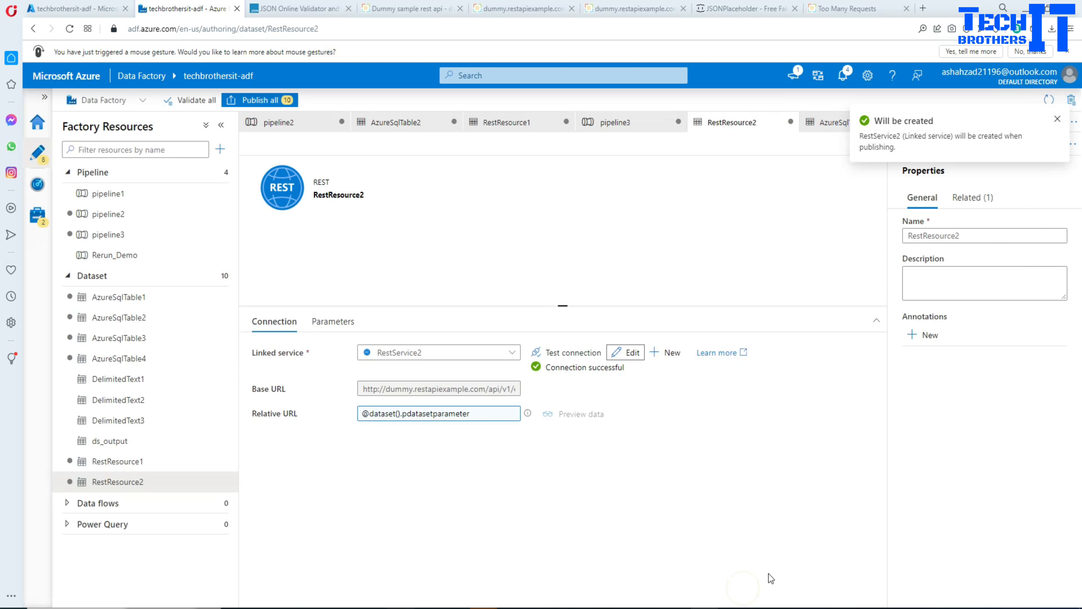
left_click(616, 124)
left_click(507, 303)
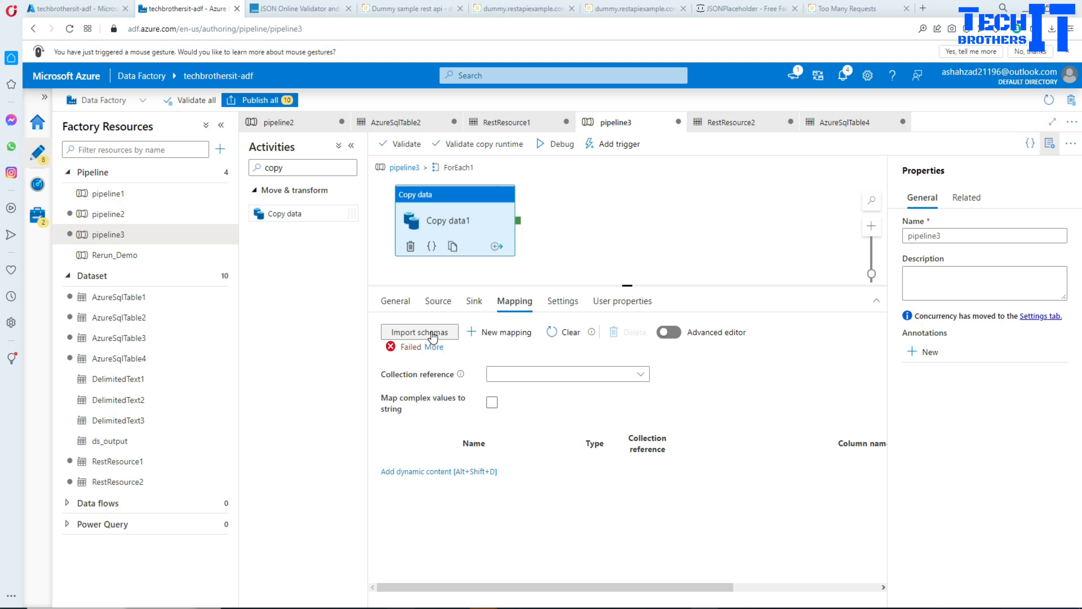
left_click(431, 332)
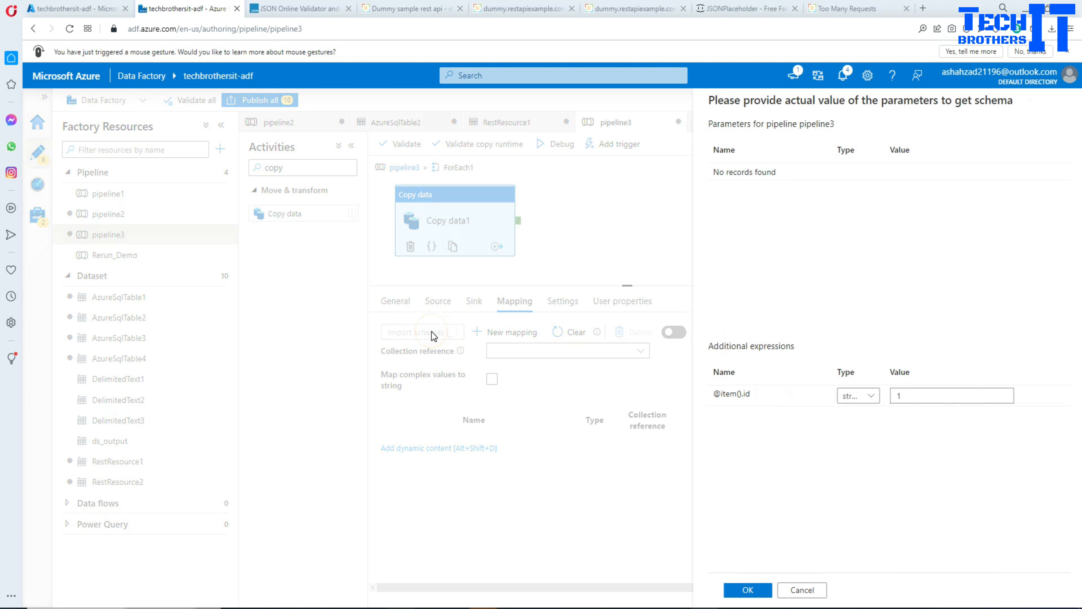
left_click(868, 397)
left_click(895, 395)
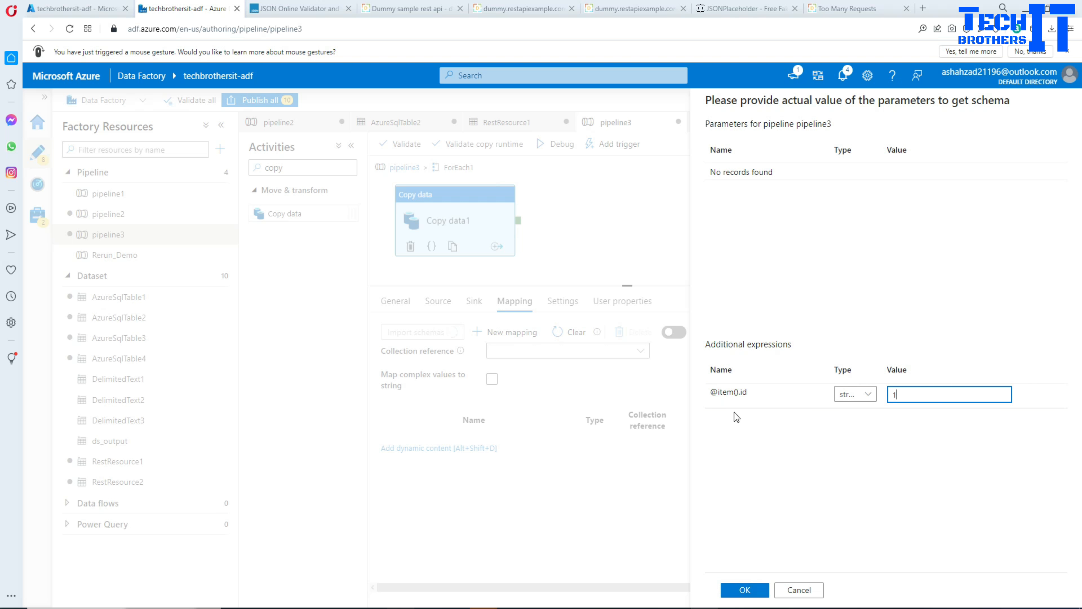
left_click(752, 587)
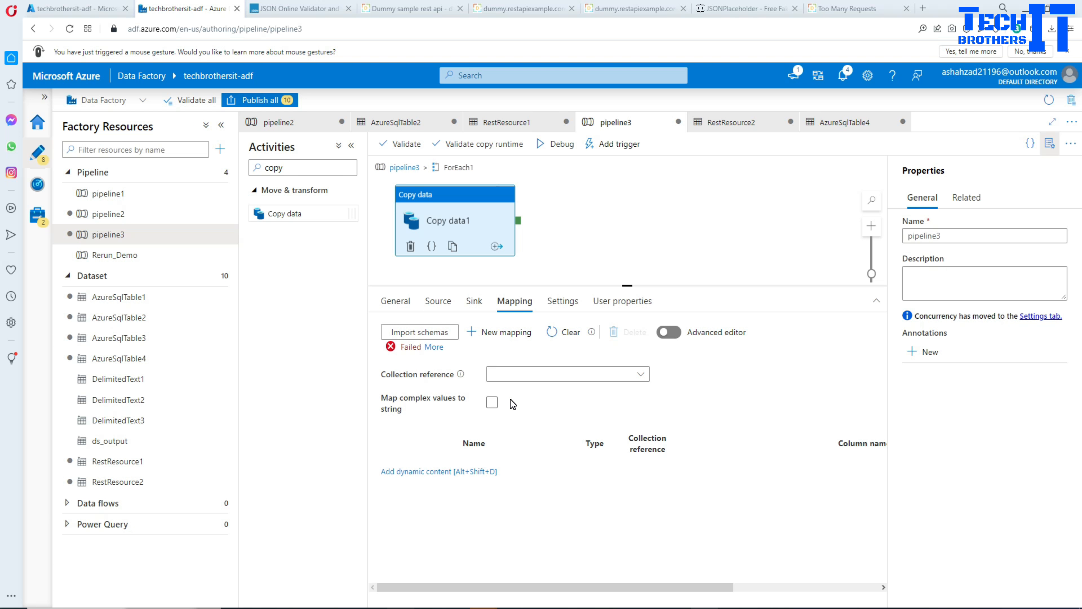
Examine the error details of the schema import, including the response message.
left_click(434, 346)
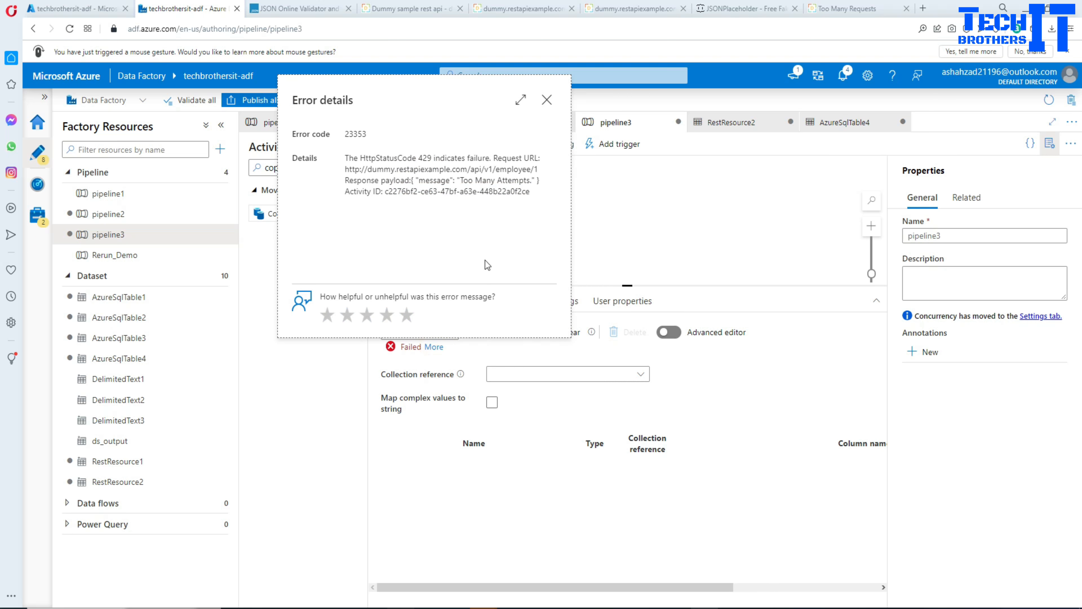
left_click_drag(459, 180, 537, 183)
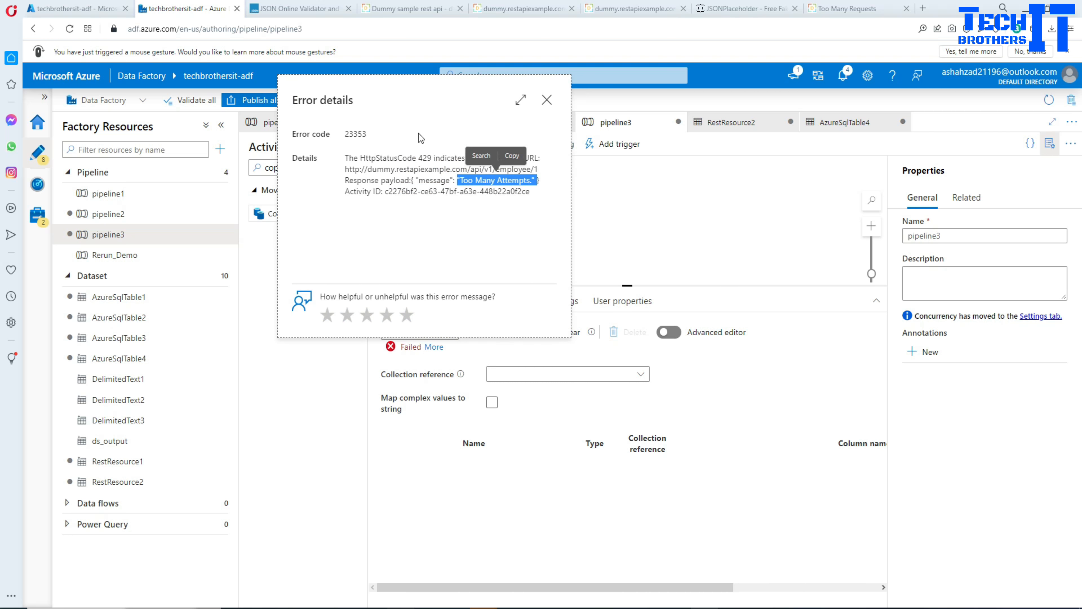
left_click(547, 100)
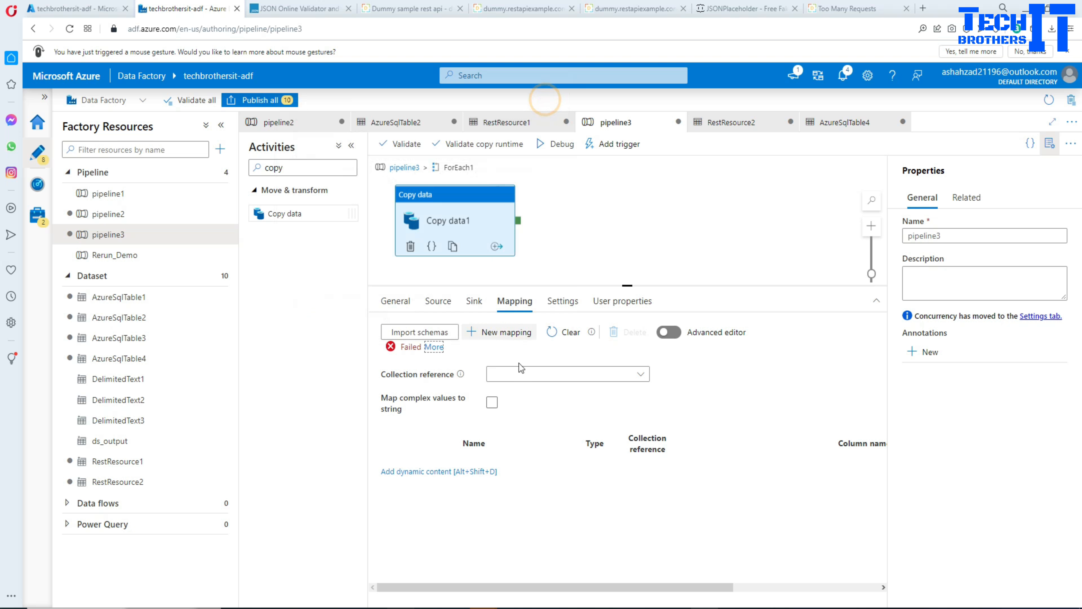
left_click(442, 332)
left_click_drag(920, 394, 859, 401)
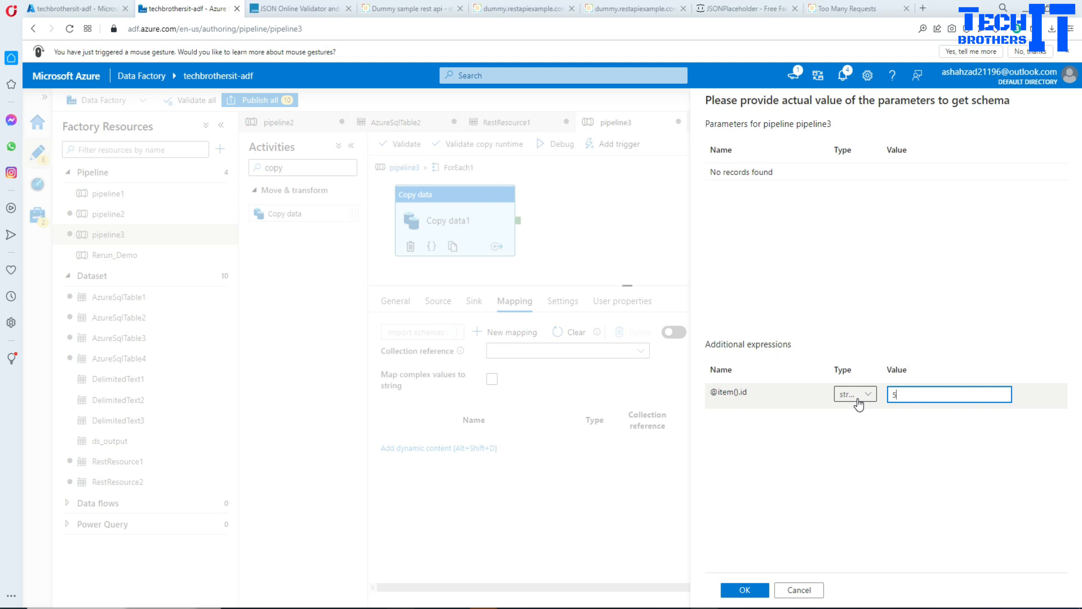
left_click(764, 597)
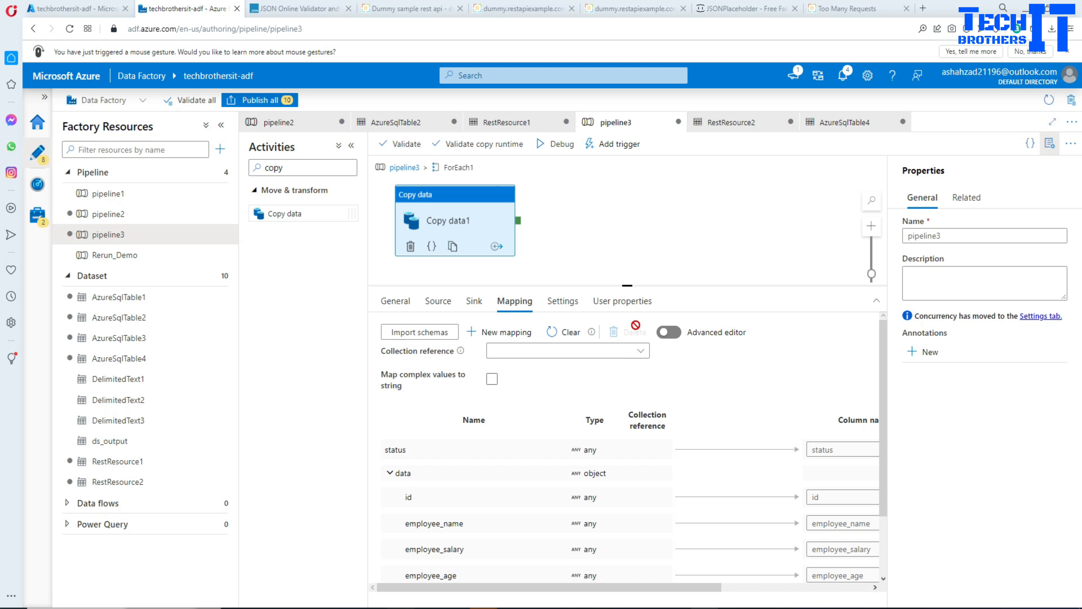
Delete the message and status fields from the Copy data mapping.
scroll(633, 412, "down", 2)
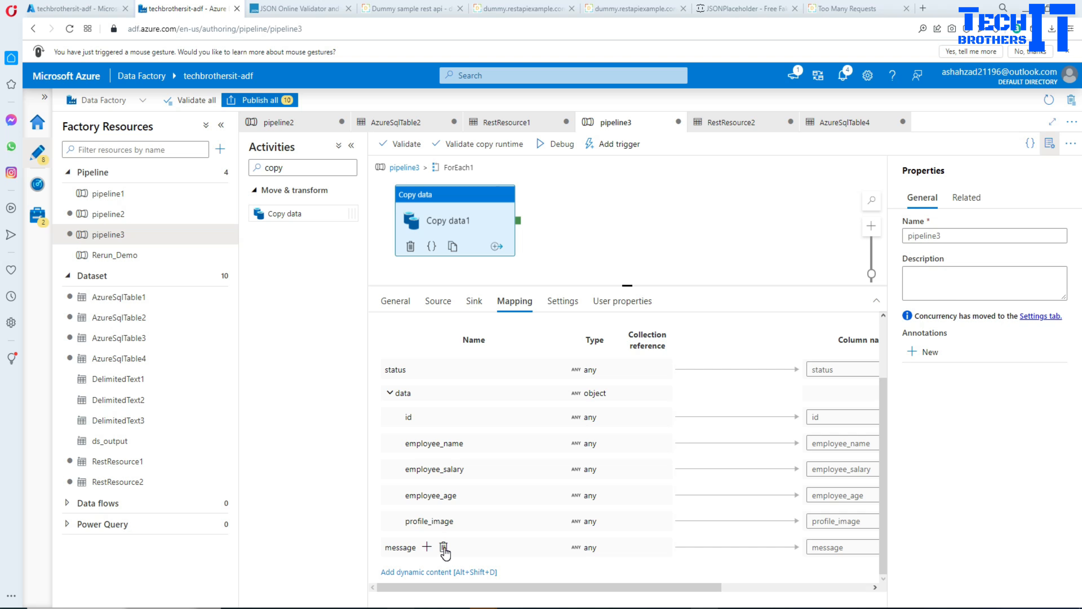
left_click(443, 547)
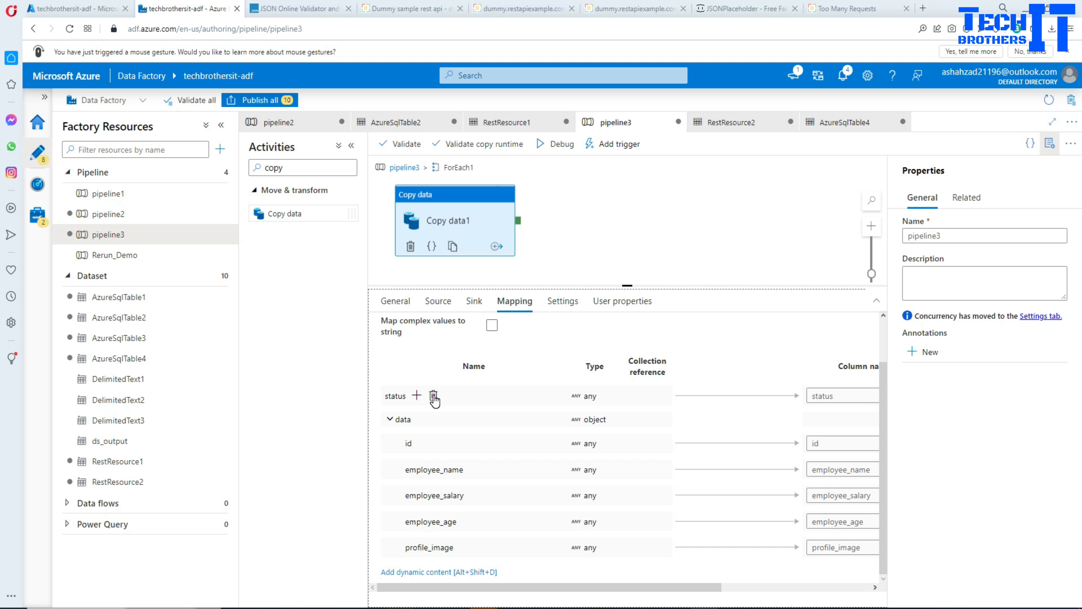
left_click(433, 395)
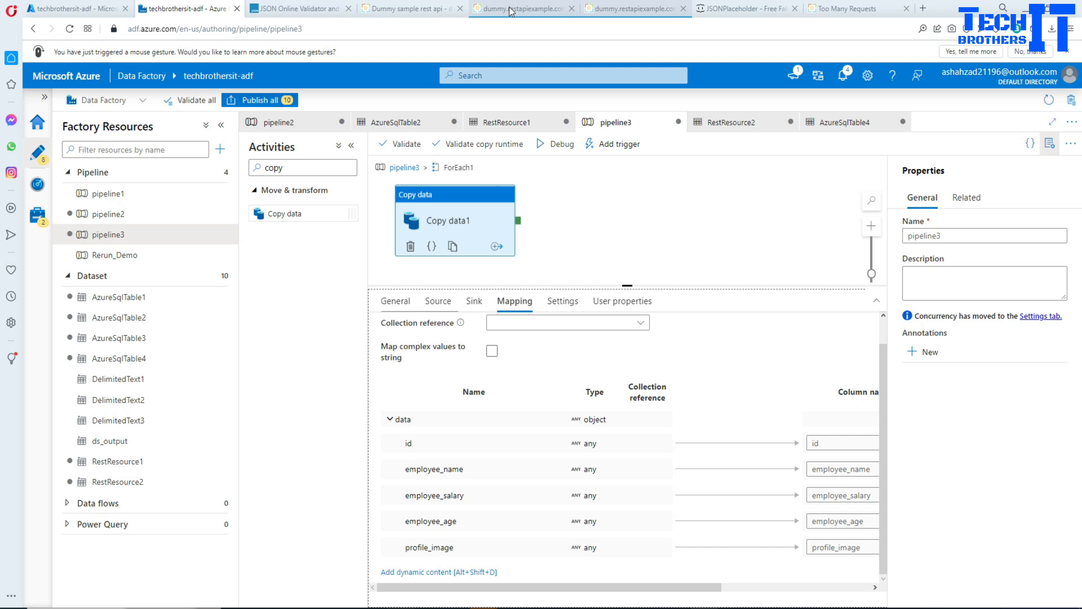
Examine the status, data and message parts of the employees API response in the browser.
left_click(604, 10)
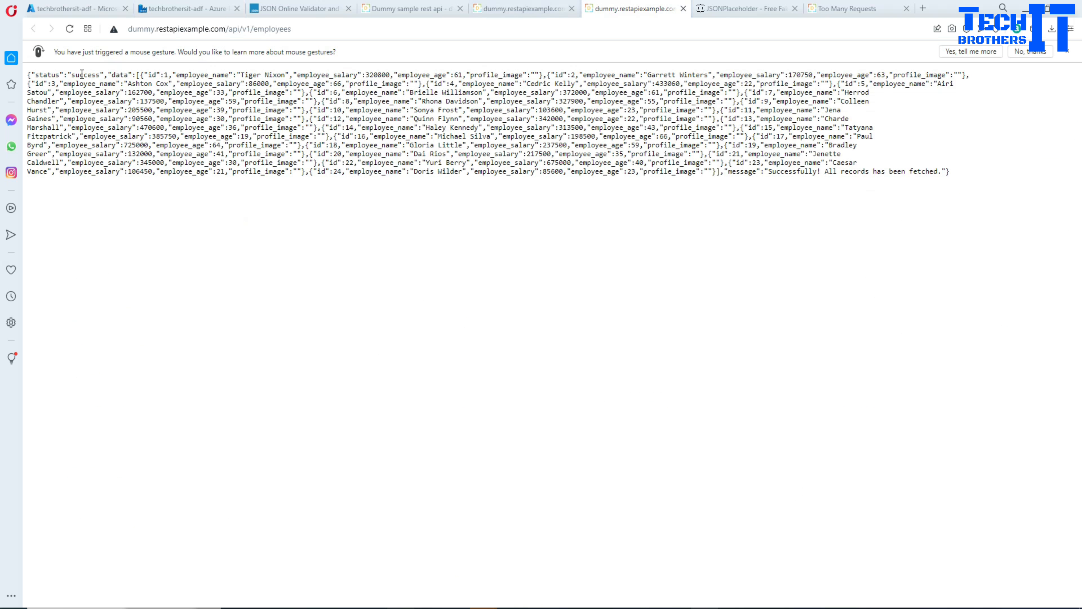
left_click_drag(107, 72, 37, 77)
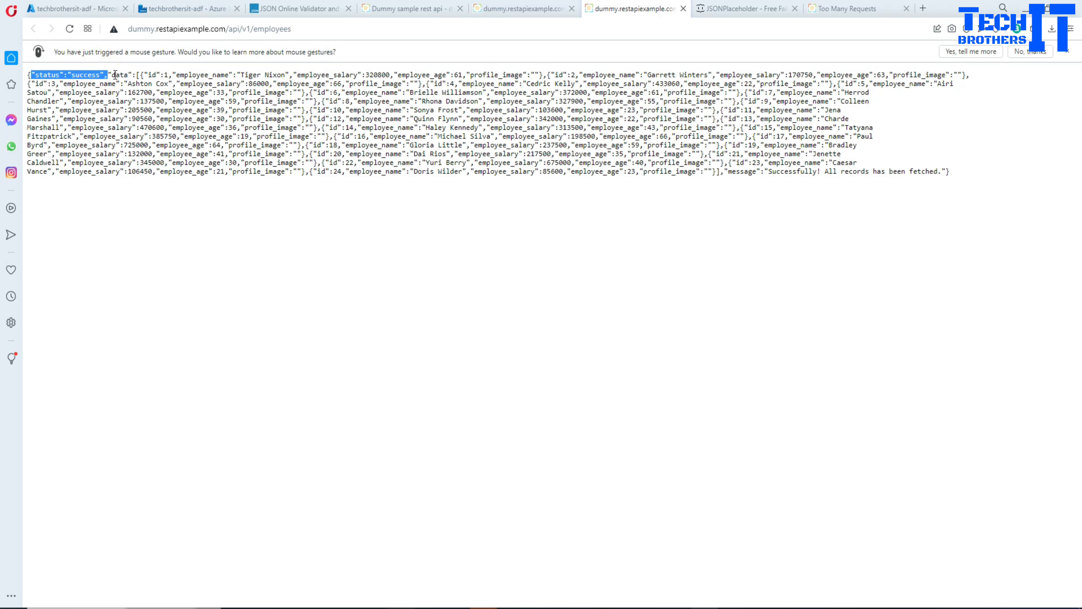
left_click_drag(106, 74, 161, 70)
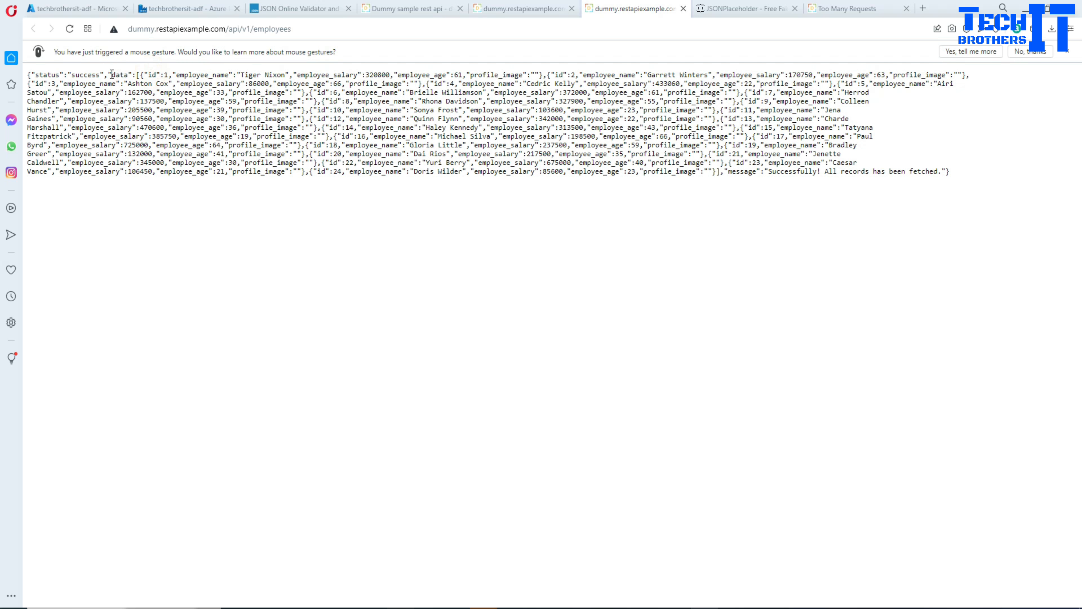
left_click_drag(111, 75, 545, 75)
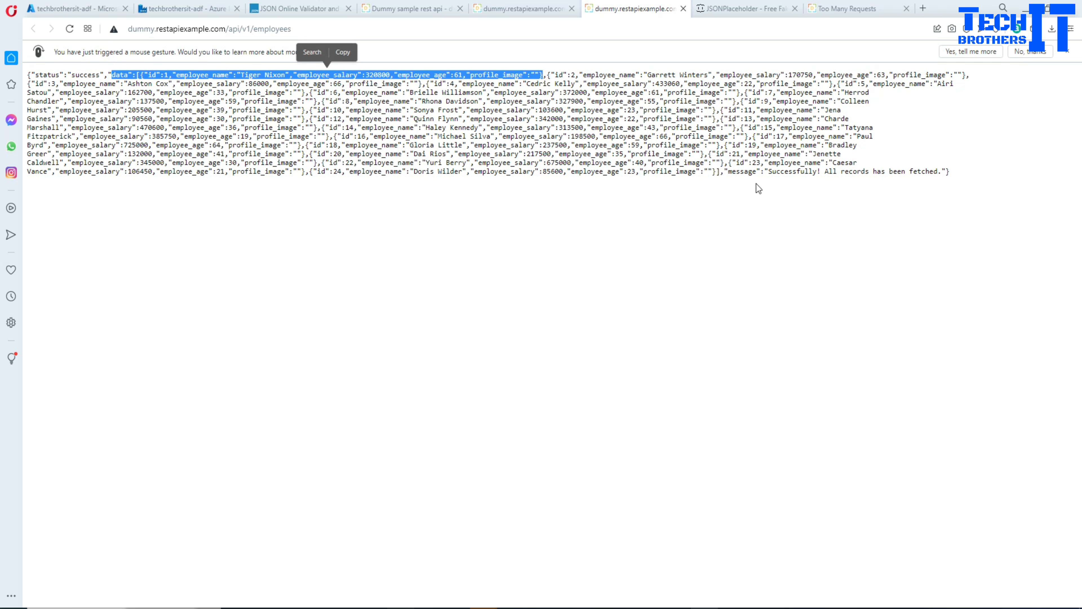
left_click_drag(725, 173, 955, 177)
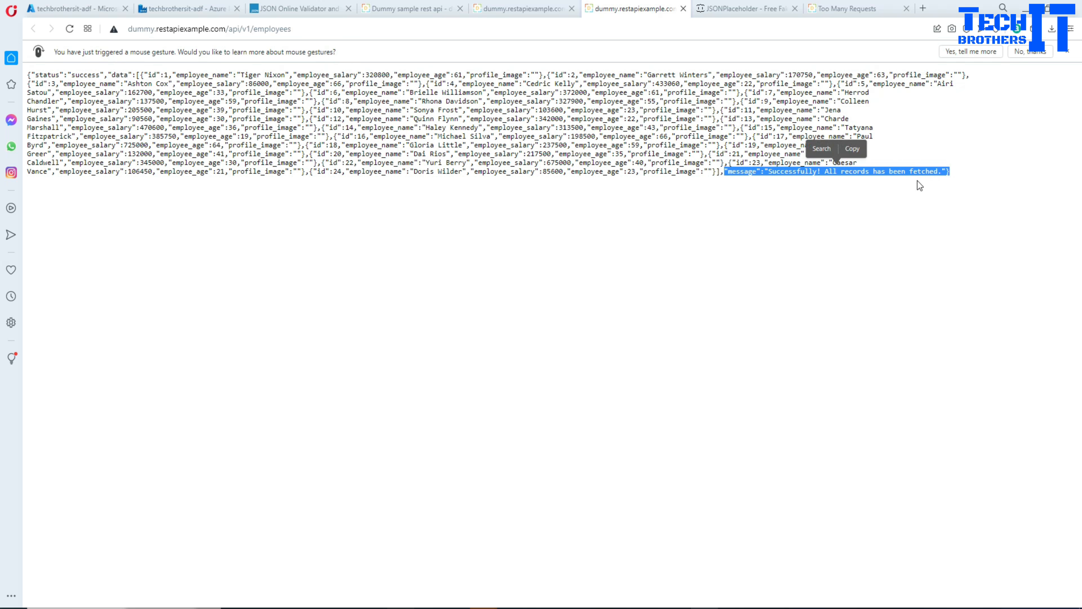
left_click(584, 265)
left_click(687, 608)
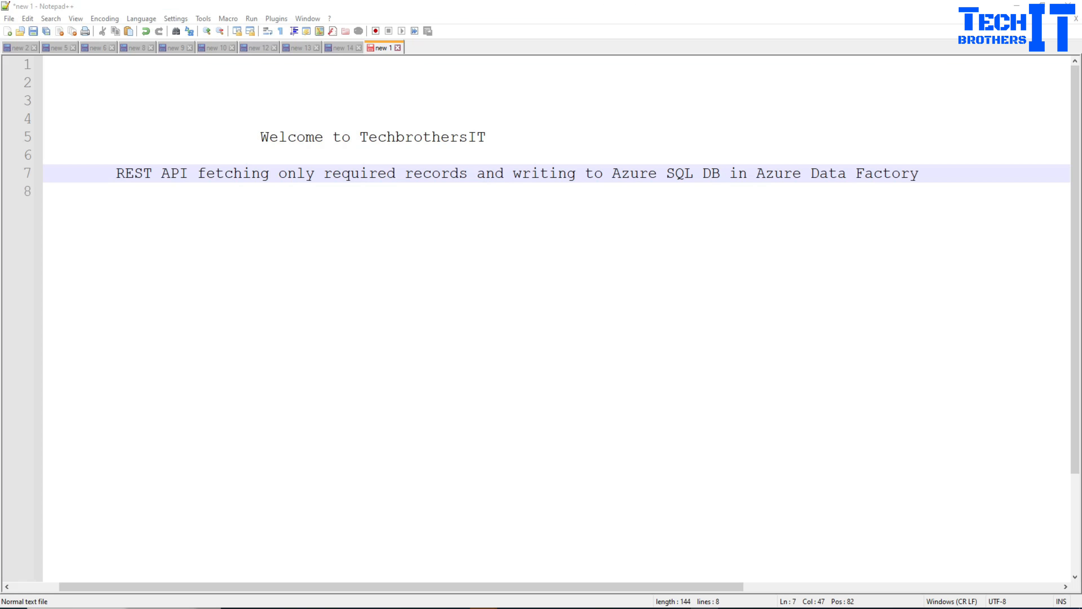
left_click(696, 608)
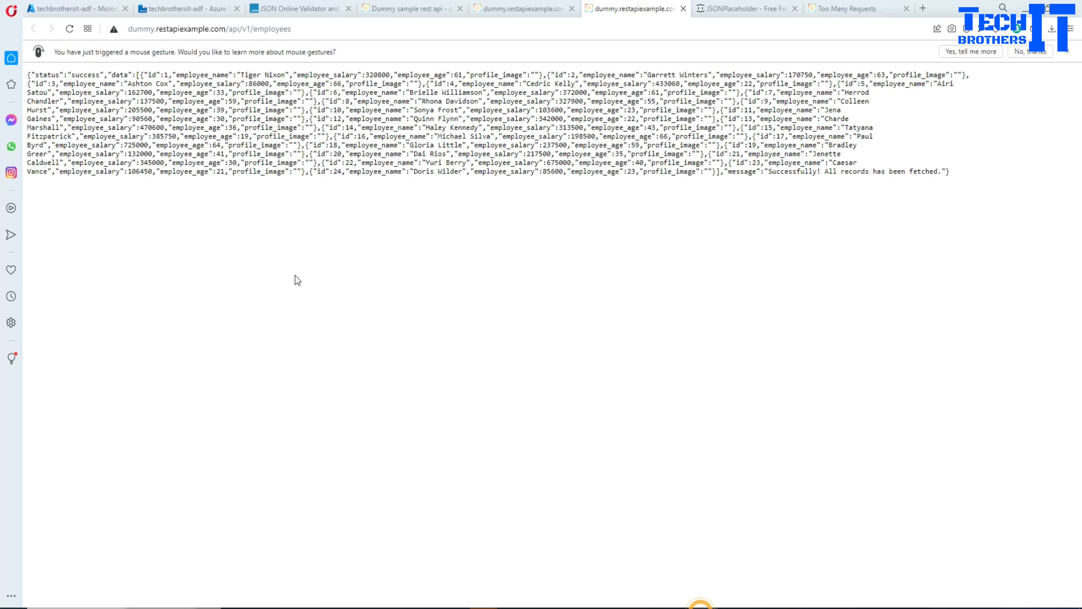
Return to pipeline3's mapping and review the destination columns and the available data types for id.
left_click(171, 12)
scroll(625, 433, "down", 1)
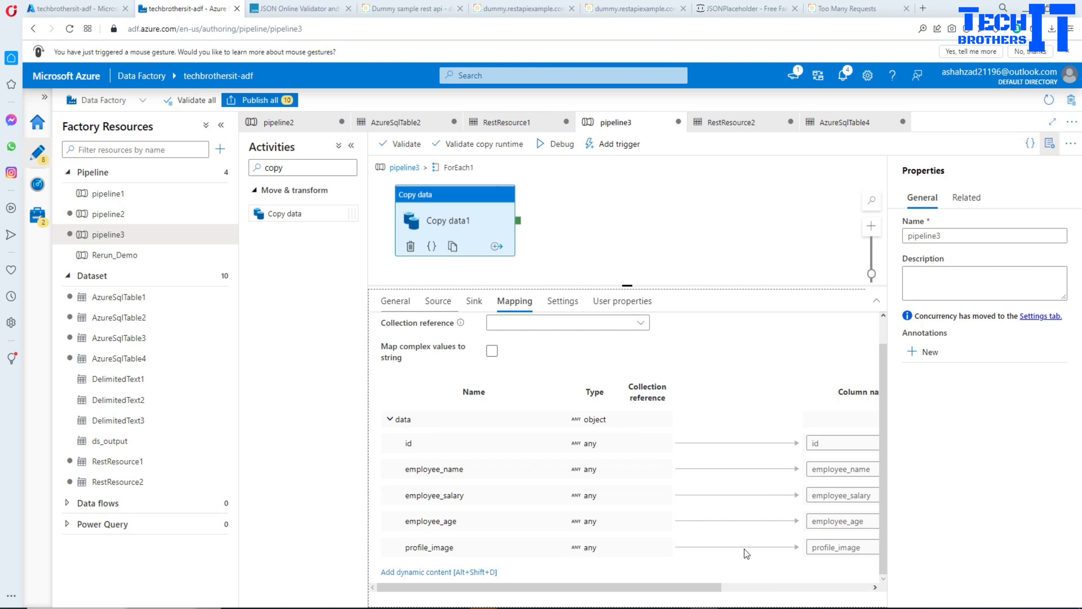
left_click(746, 588)
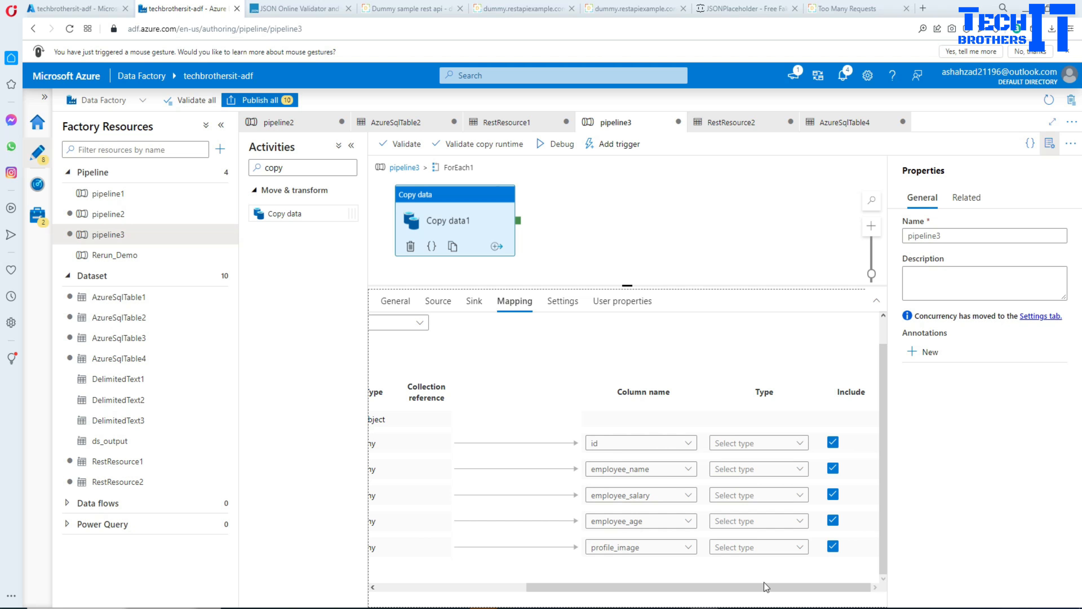
left_click_drag(765, 587, 584, 582)
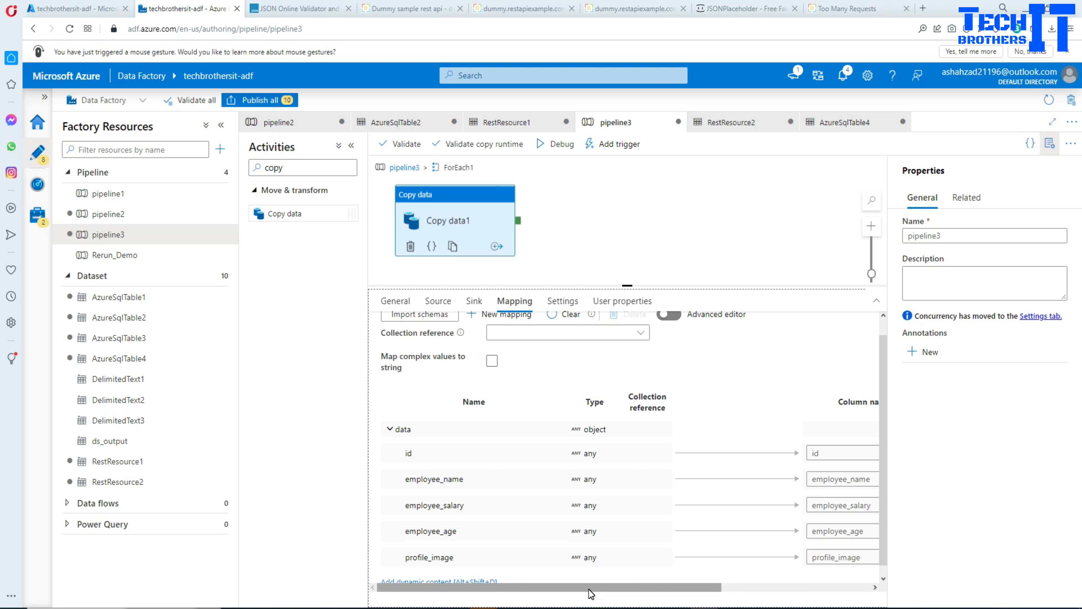
left_click_drag(663, 587, 790, 586)
left_click(829, 451)
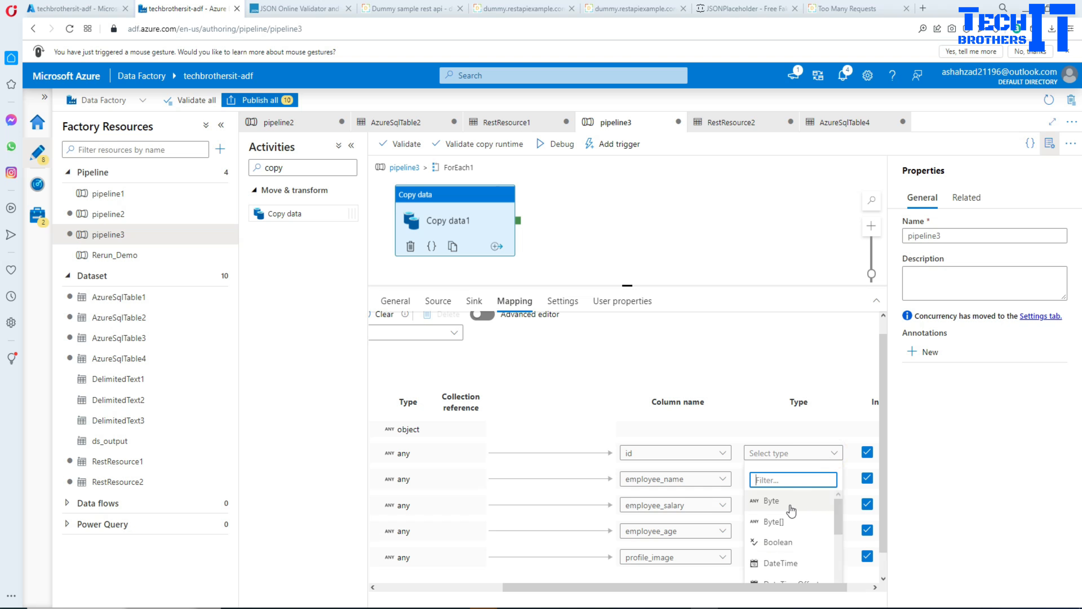
left_click(605, 418)
left_click(471, 588)
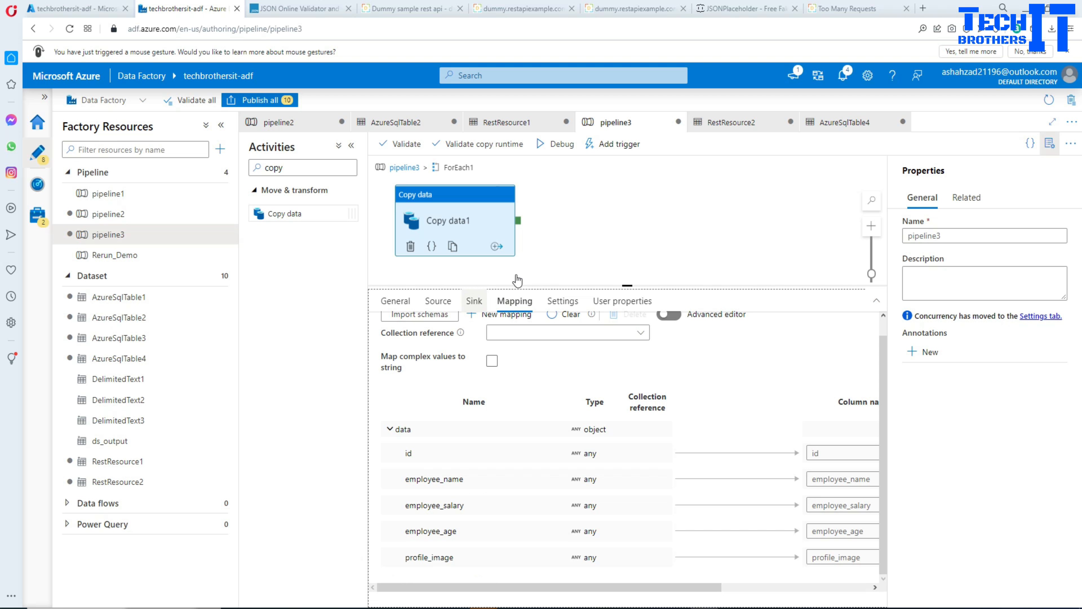
Start a debug run of pipeline3, check the Lookup1 settings, and return to the run output.
left_click(564, 147)
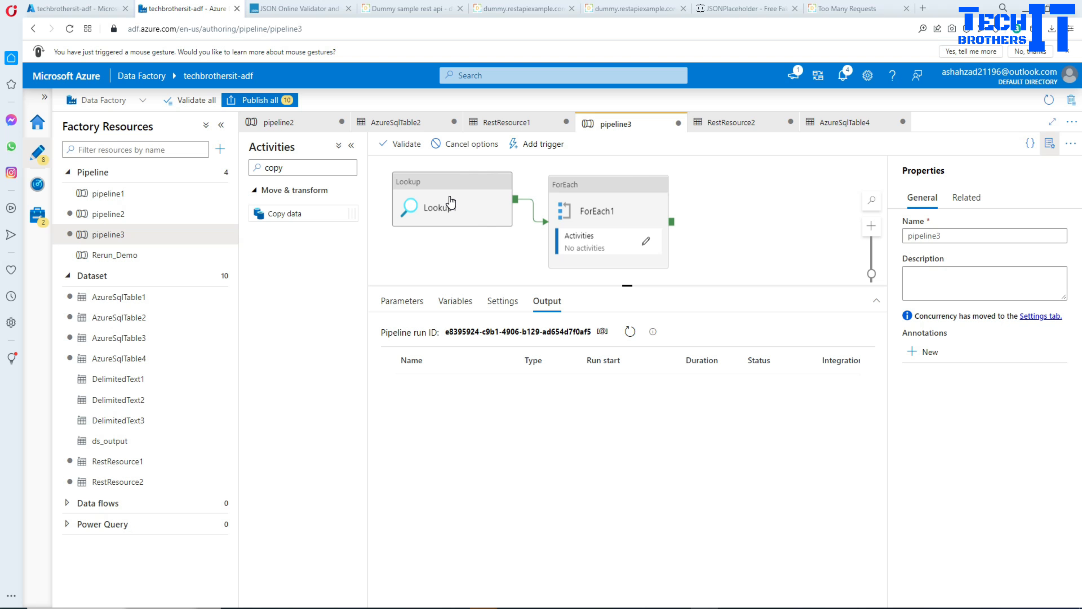
left_click(450, 202)
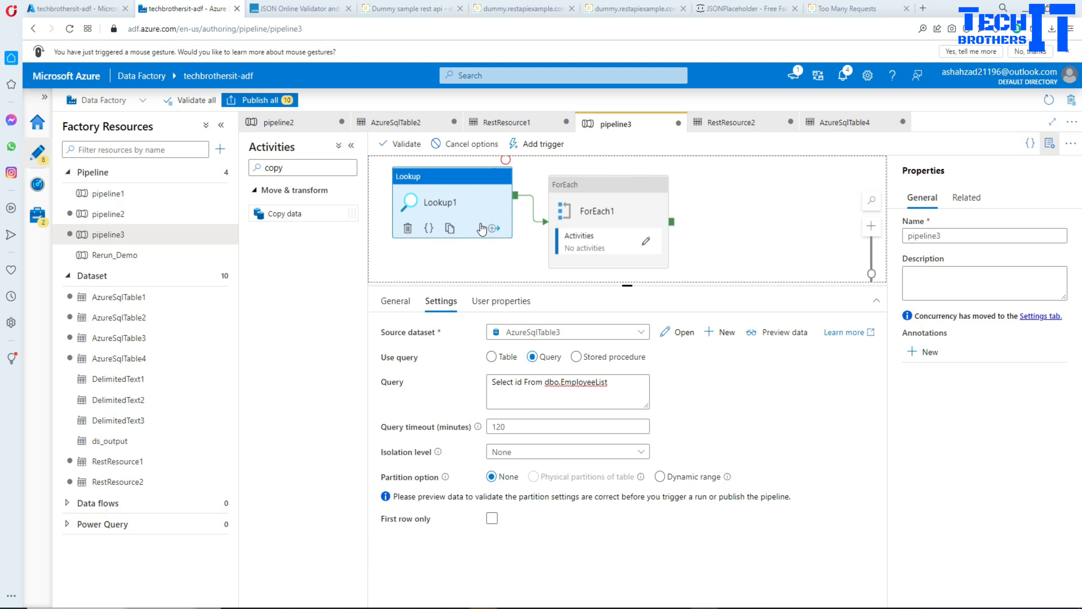
left_click(466, 261)
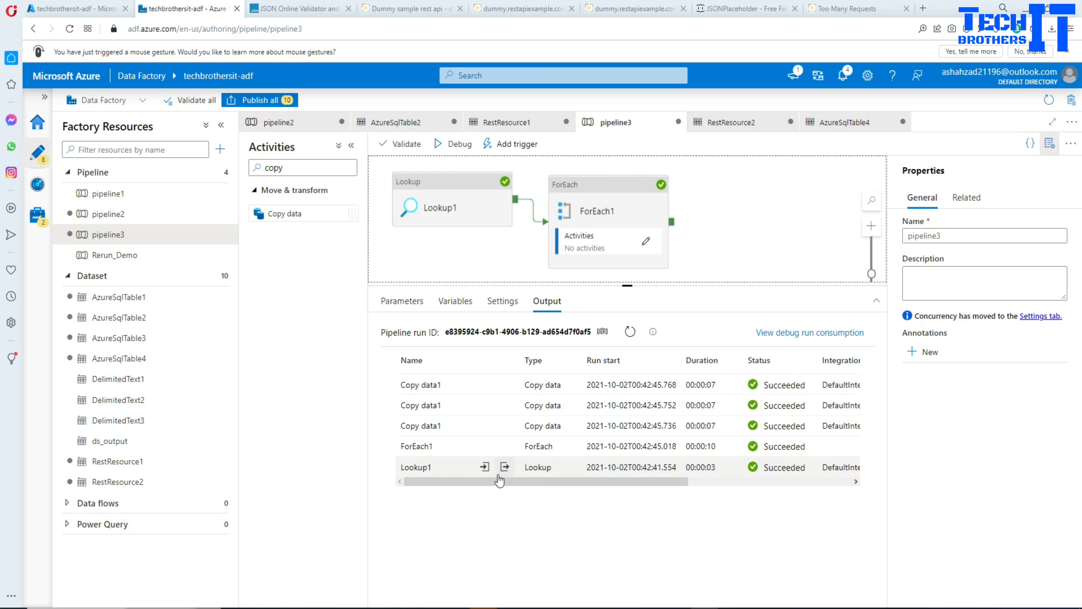
Inspect the input query and the output ids of the Lookup1 activity run.
left_click(486, 469)
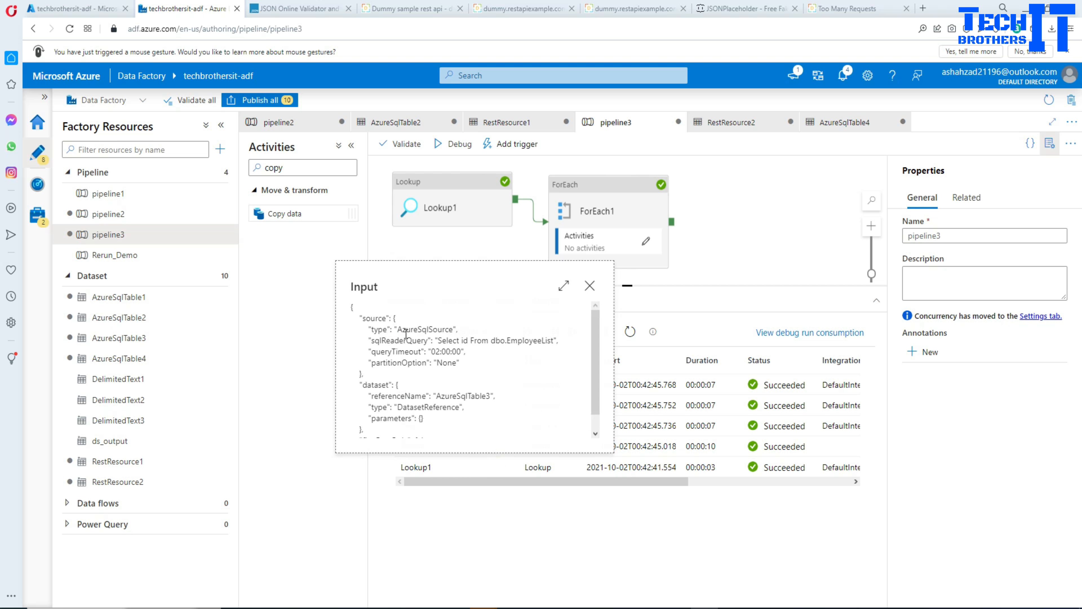
scroll(433, 357, "down", 1)
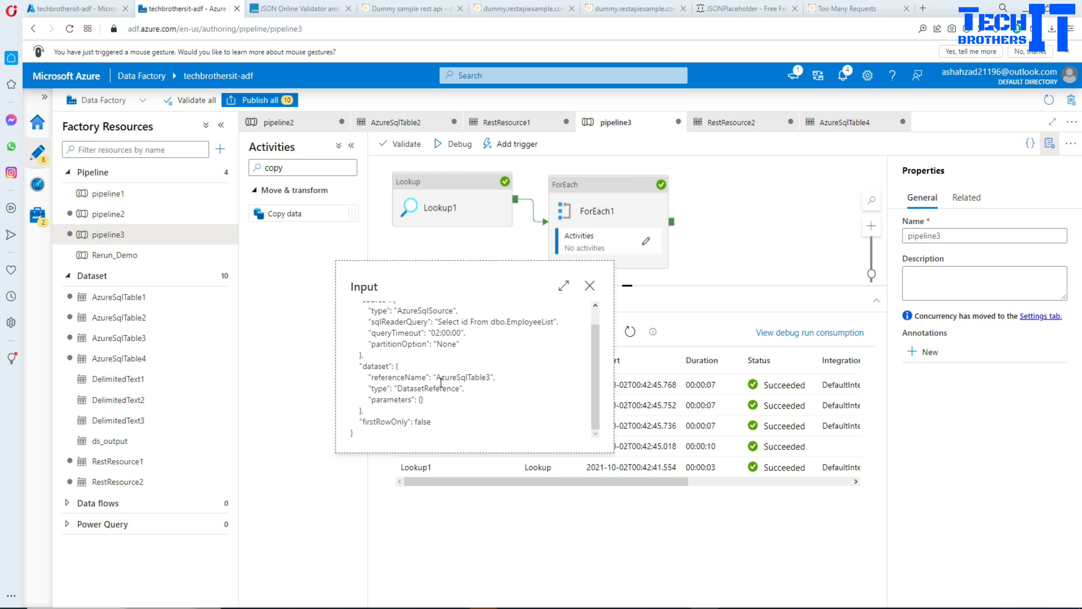
left_click(589, 285)
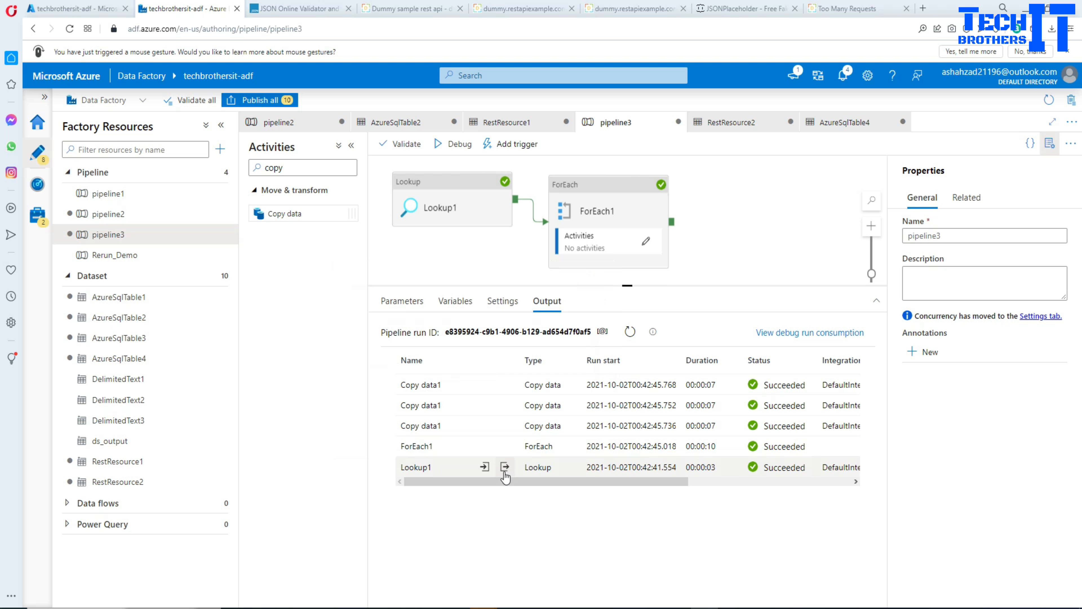
left_click(504, 466)
left_click_drag(400, 351, 429, 352)
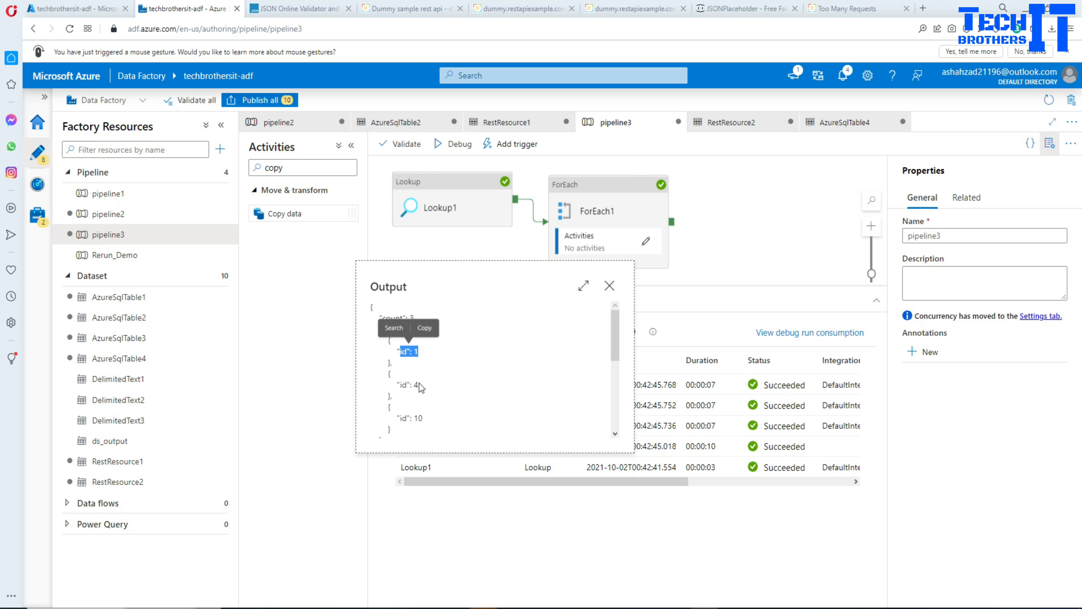
left_click_drag(389, 384, 422, 418)
left_click(423, 422)
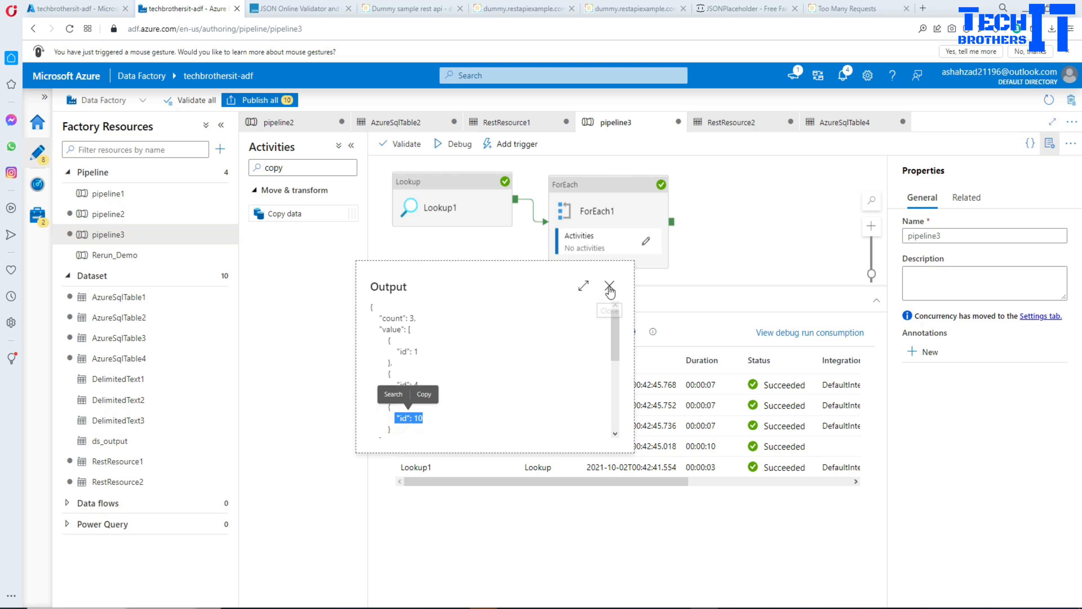
left_click(610, 290)
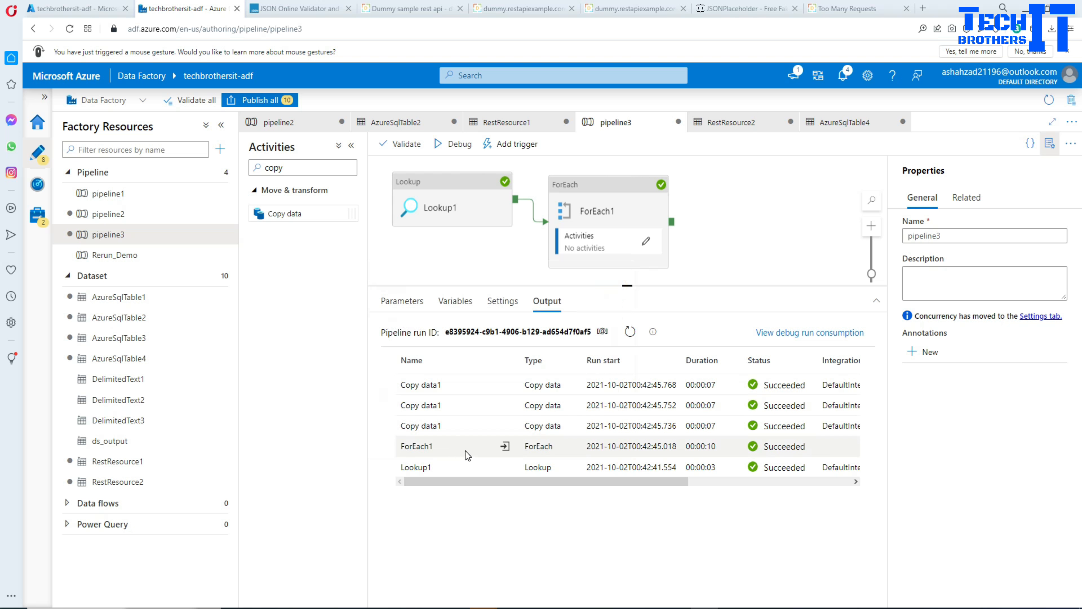
Inspect the item count in the ForEach1 activity run's input.
left_click(504, 446)
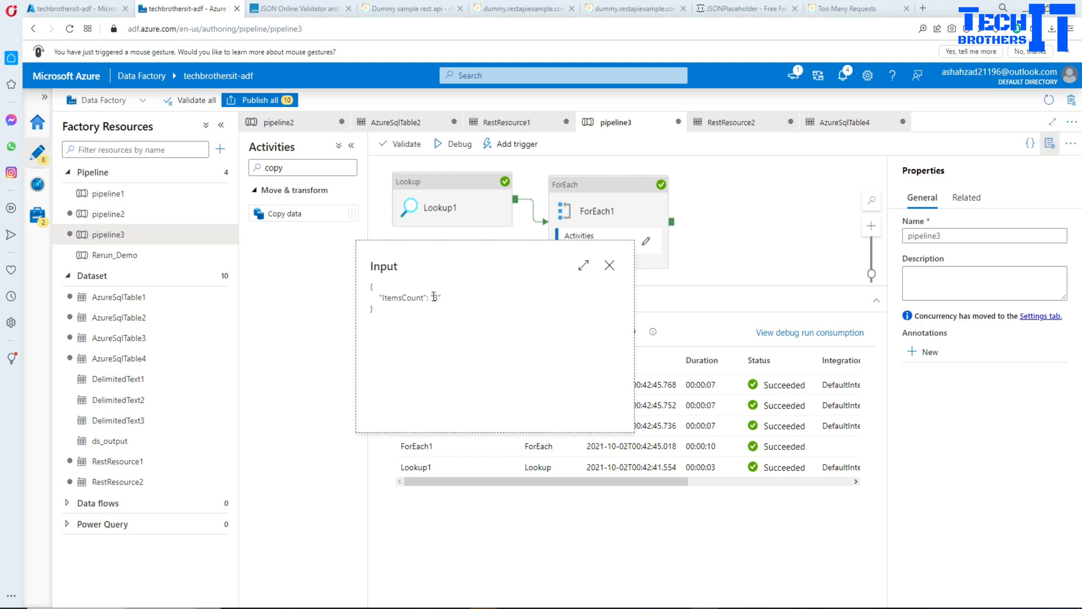
left_click_drag(430, 295, 456, 291)
left_click(609, 265)
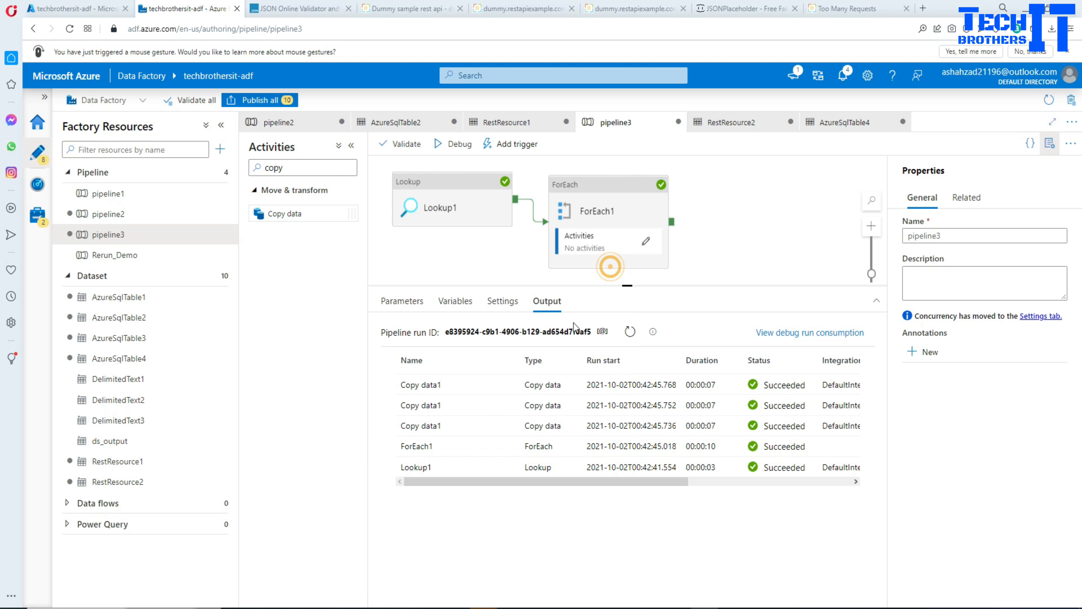
Inspect the input mapping and the output profile of the earliest-started Copy data1 run.
left_click(464, 425)
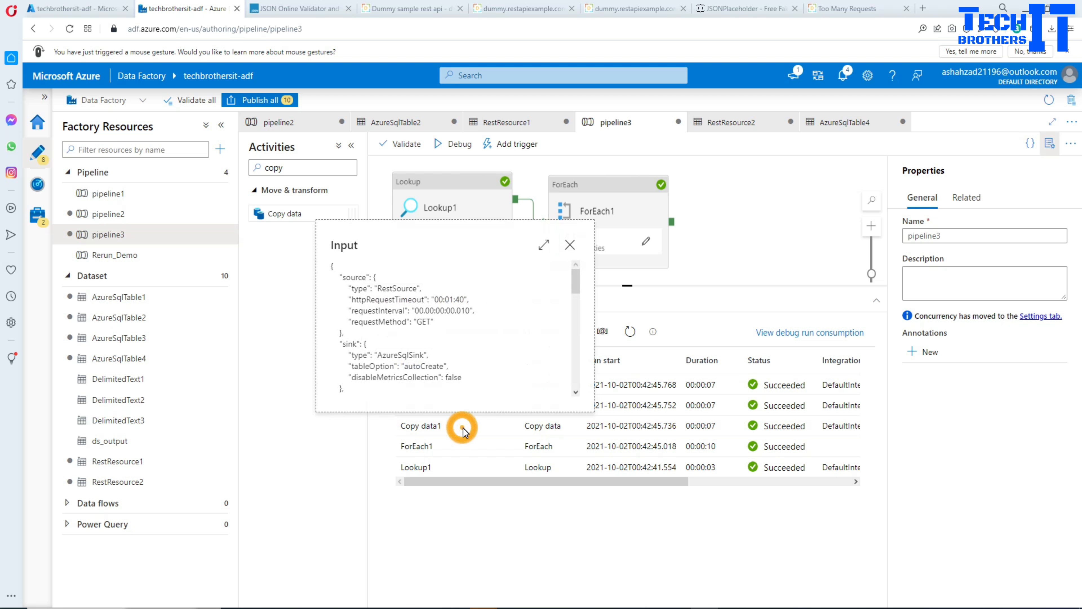
left_click_drag(478, 311, 435, 338)
scroll(447, 341, "down", 10)
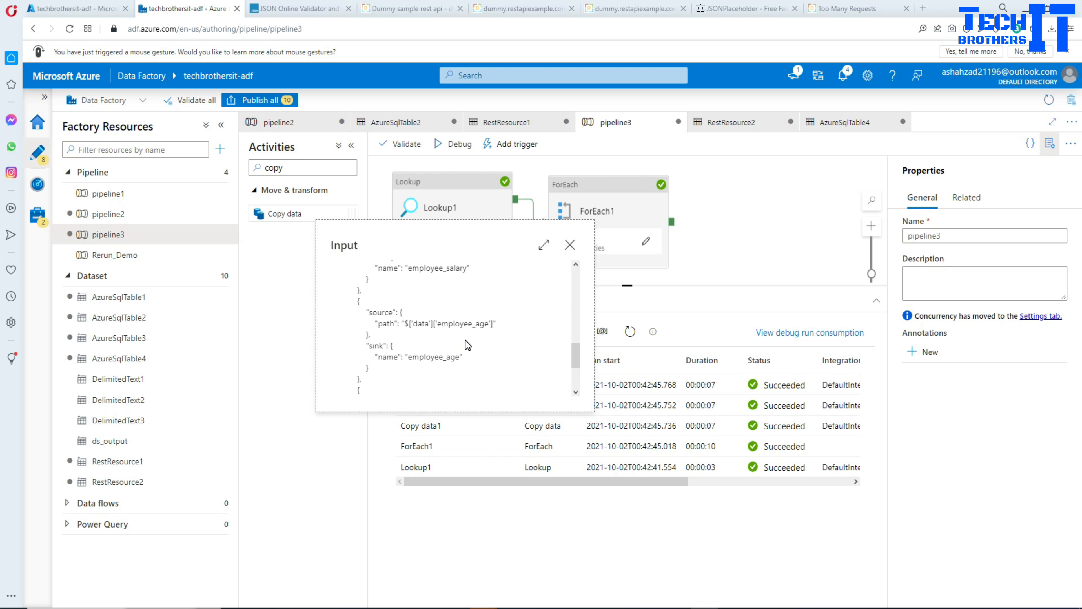
scroll(467, 345, "down", 3)
left_click(570, 245)
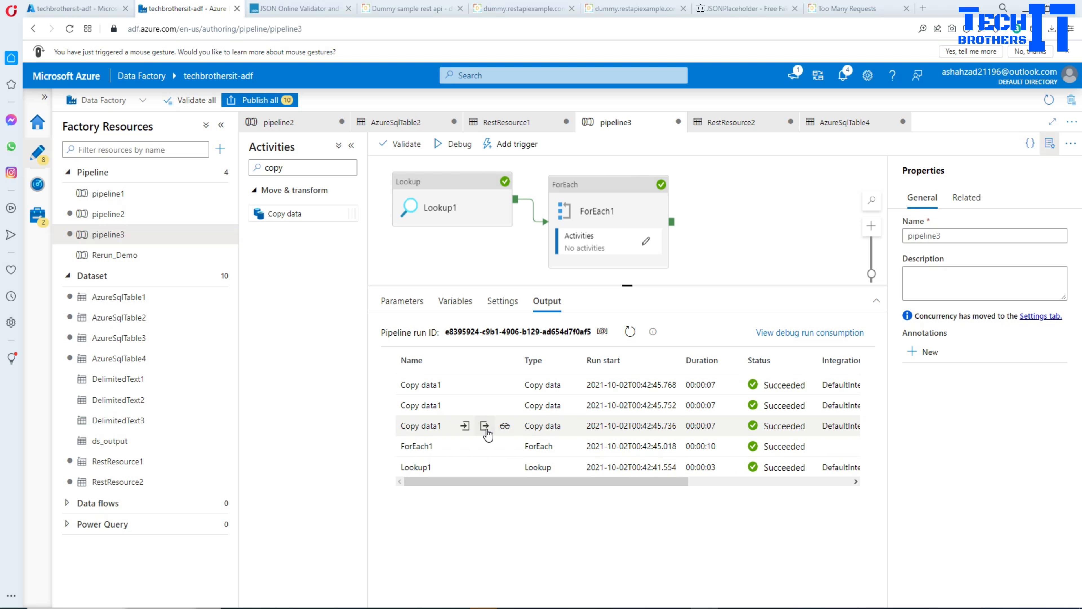
left_click(485, 425)
scroll(515, 335, "down", 3)
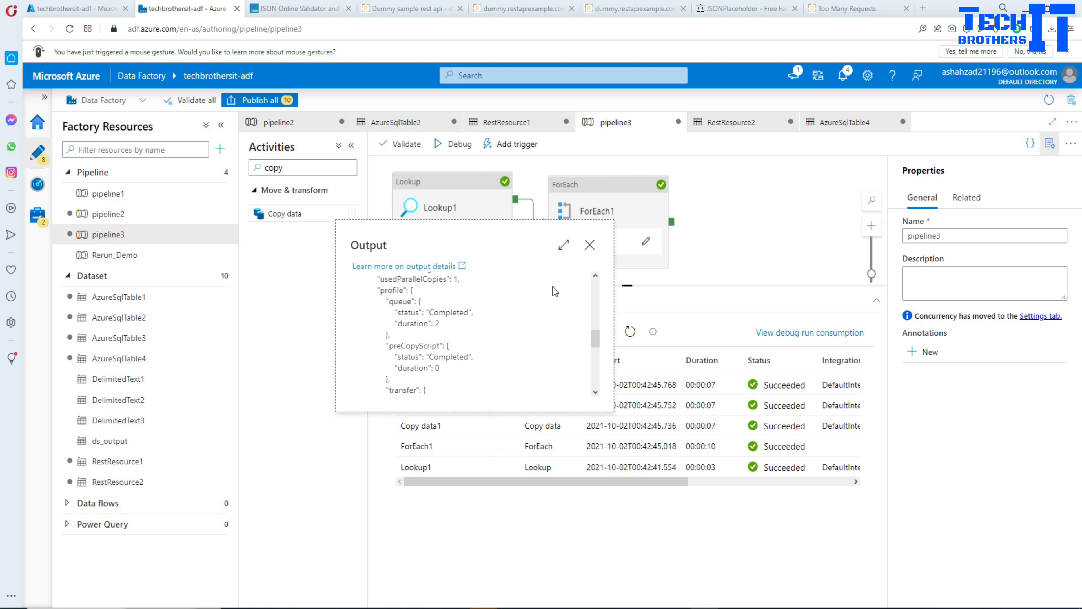
left_click(589, 244)
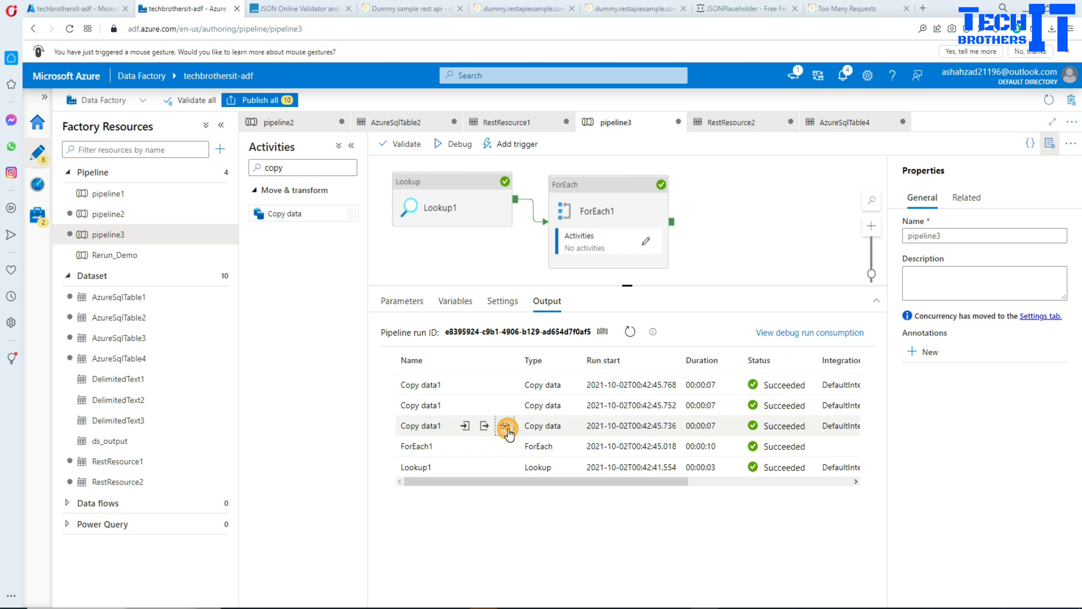
Check the objects read and rows written in the same Copy data1 run's details.
left_click(504, 426)
double_click(222, 280)
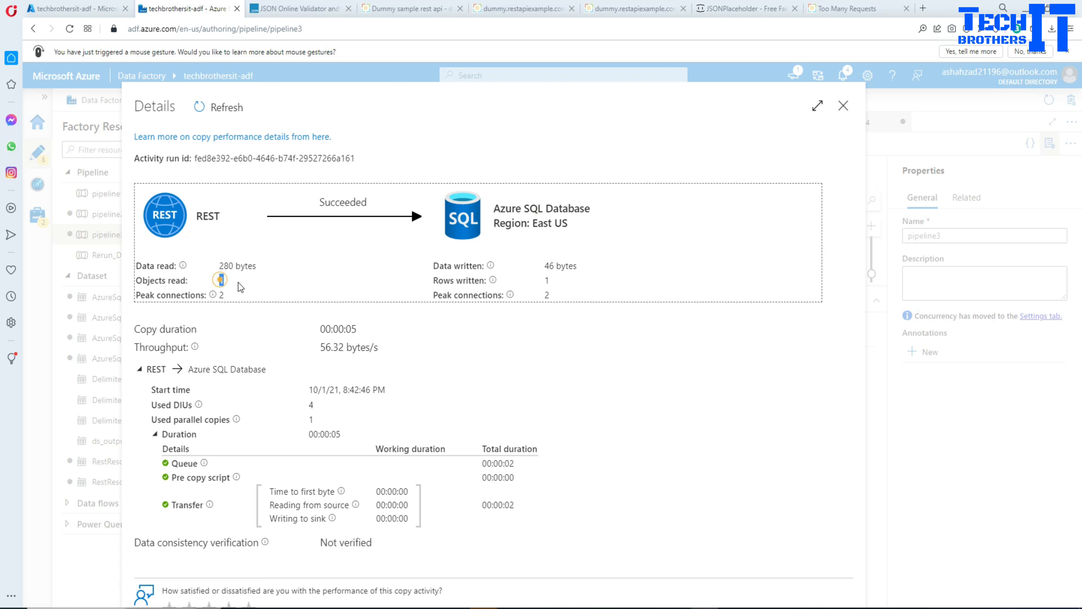
double_click(547, 281)
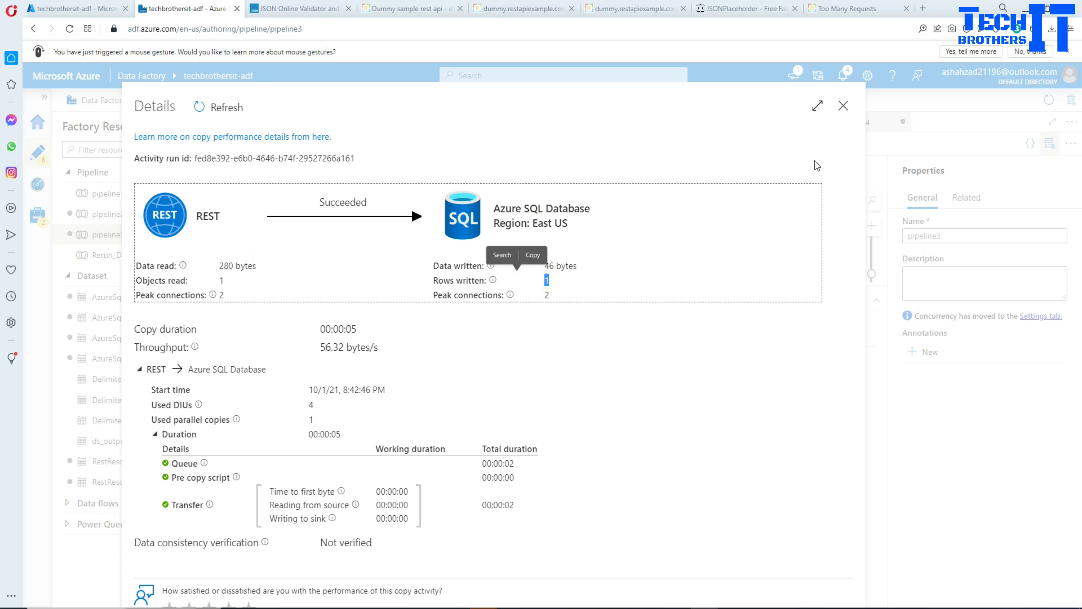
left_click(843, 106)
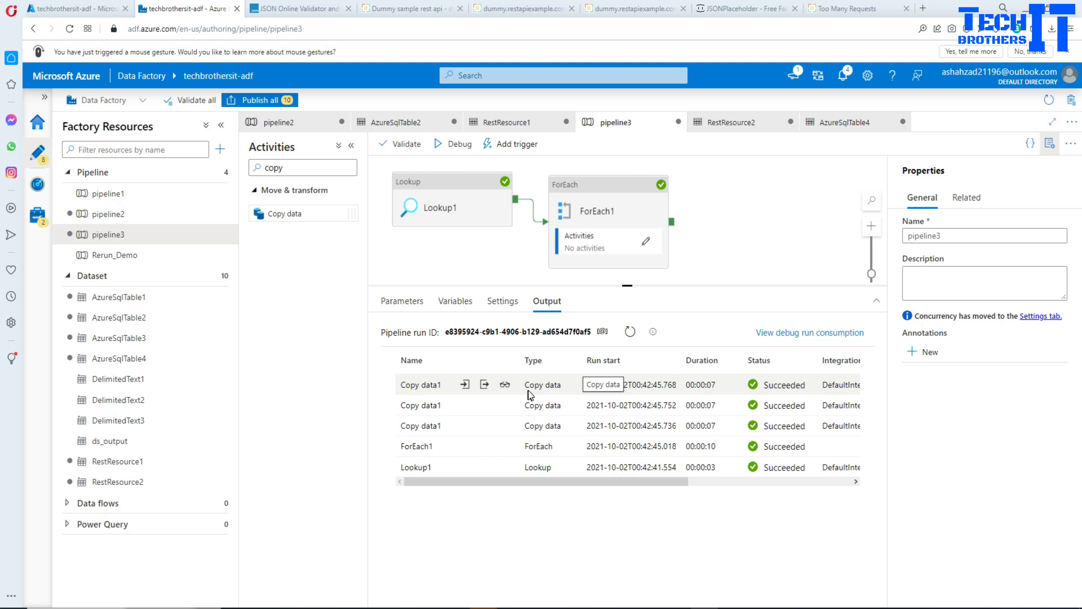
Open the Copy data1 activity inside ForEach1 and review its sink settings and the target table of AzureSqlTable4.
left_click(559, 213)
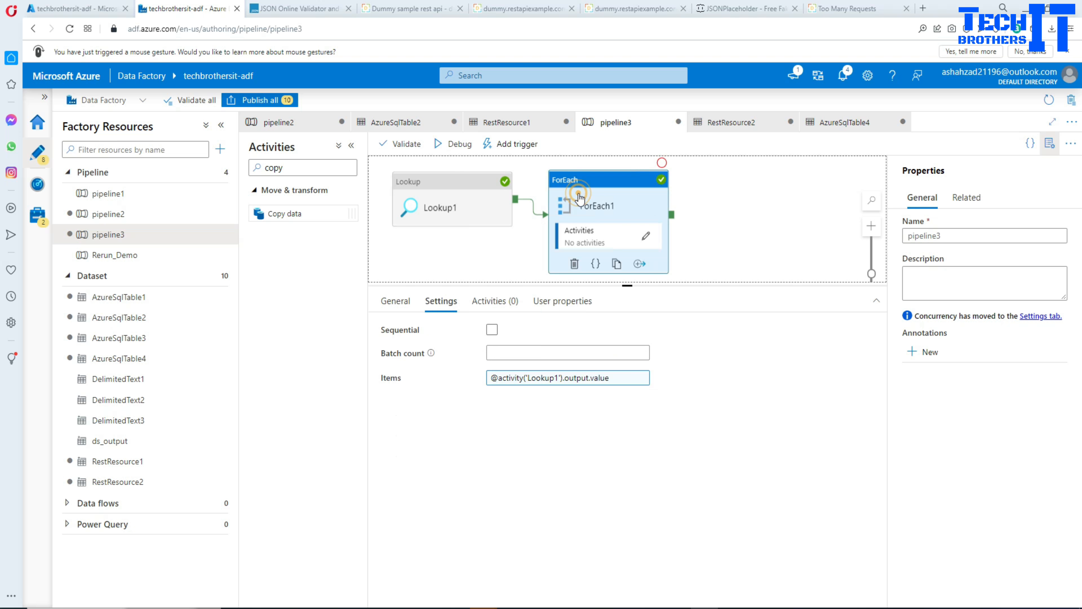
left_click(645, 237)
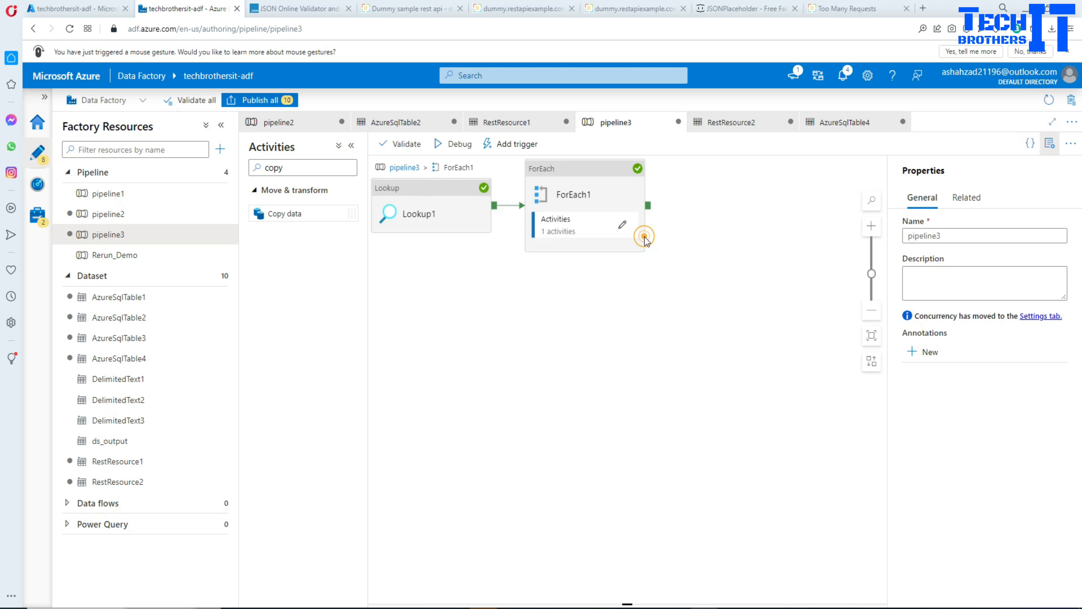
key("ctrl+v")
left_click(615, 192)
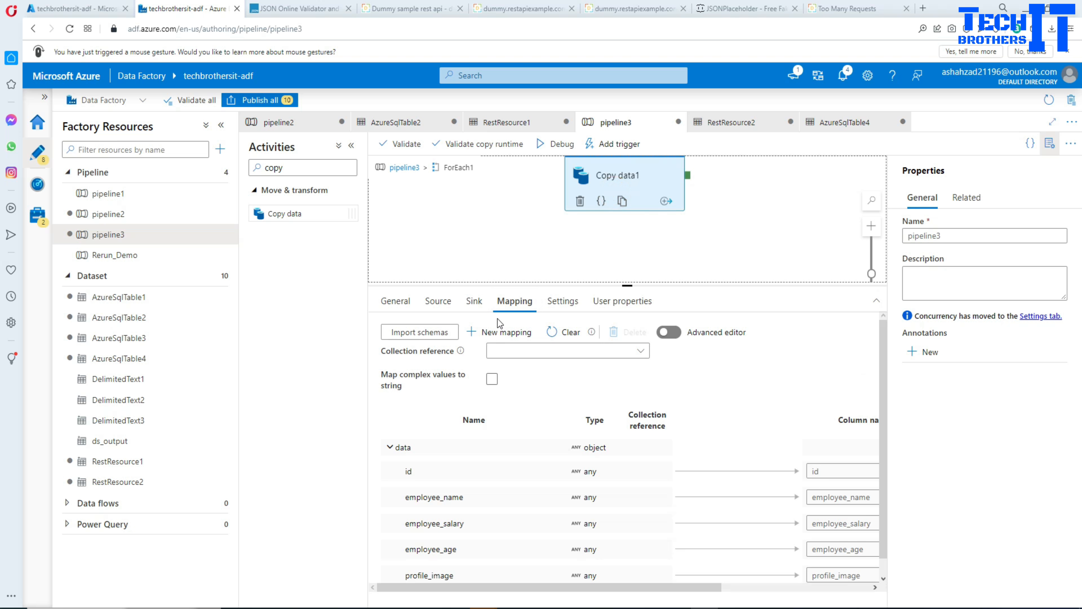
left_click(473, 301)
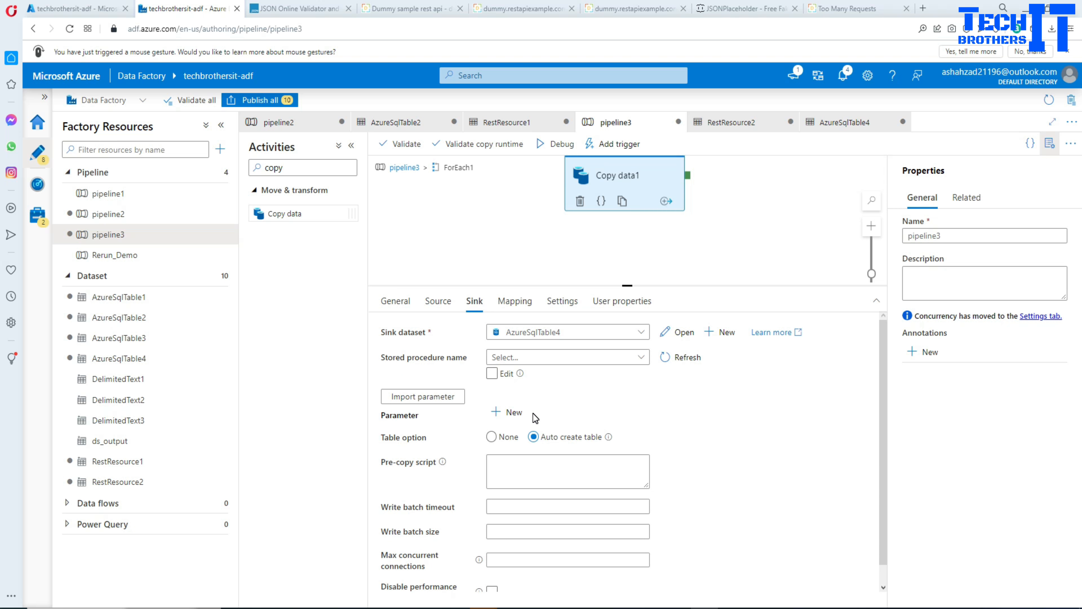
left_click(678, 332)
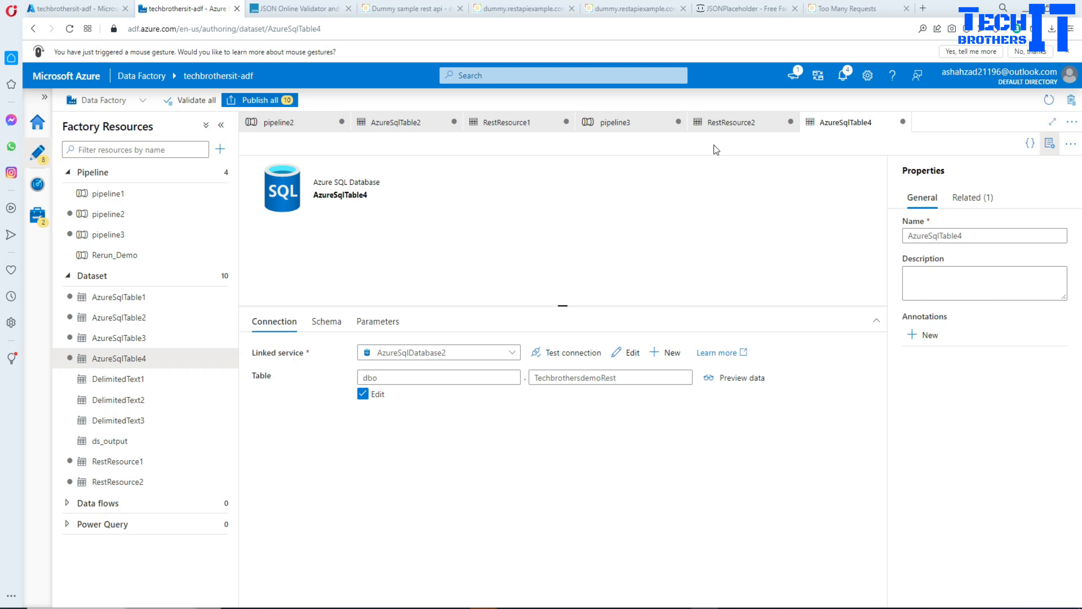
Review RestResource2's relative URL and the pdatasetparameter value in Copy data1's source settings, ending back in pipeline3.
left_click(723, 123)
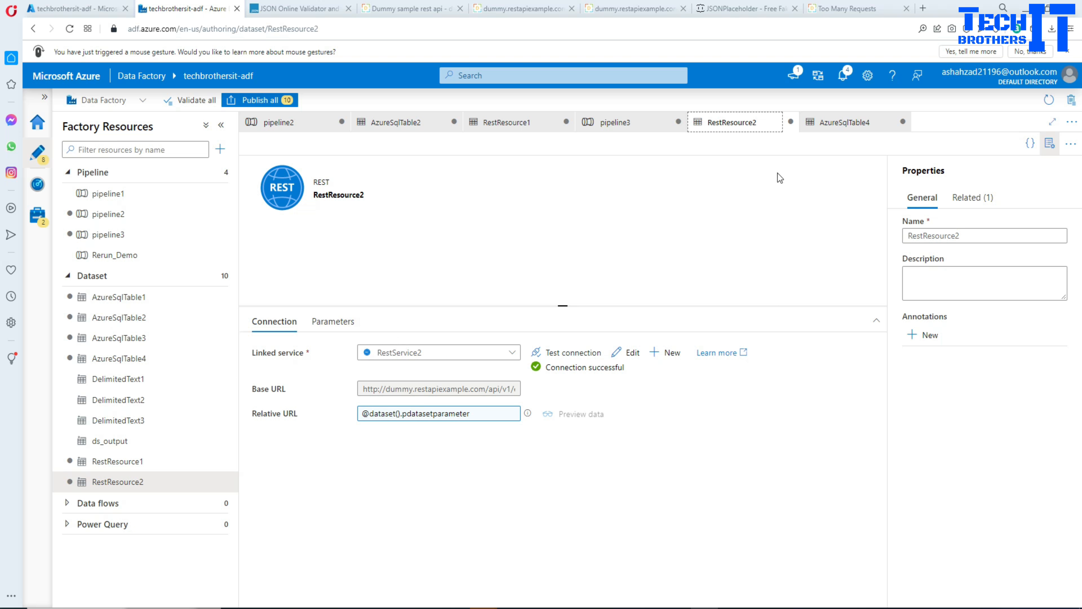
left_click(617, 123)
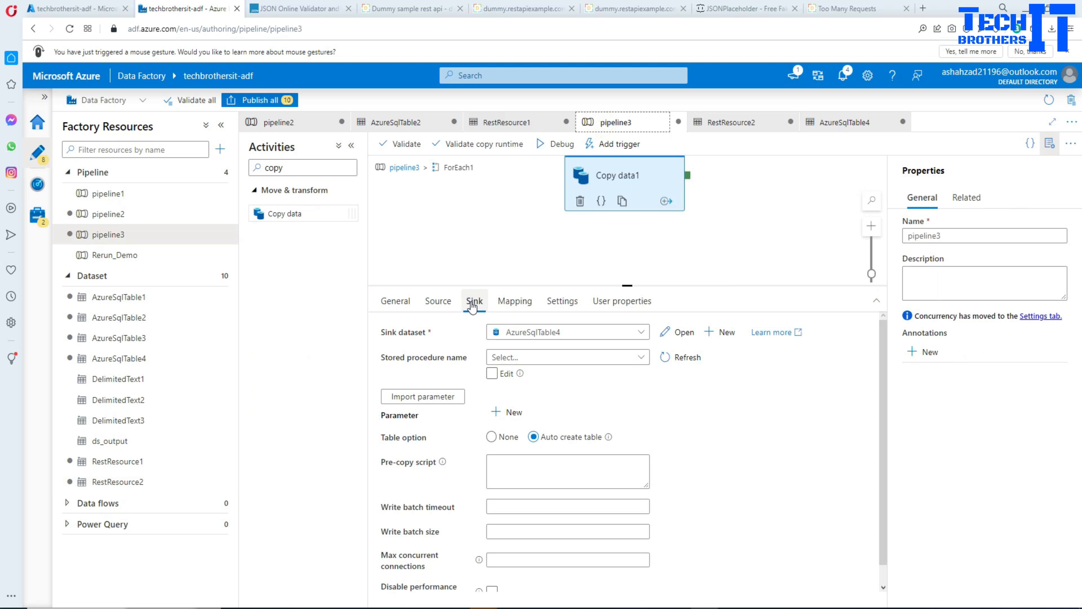
left_click(439, 311)
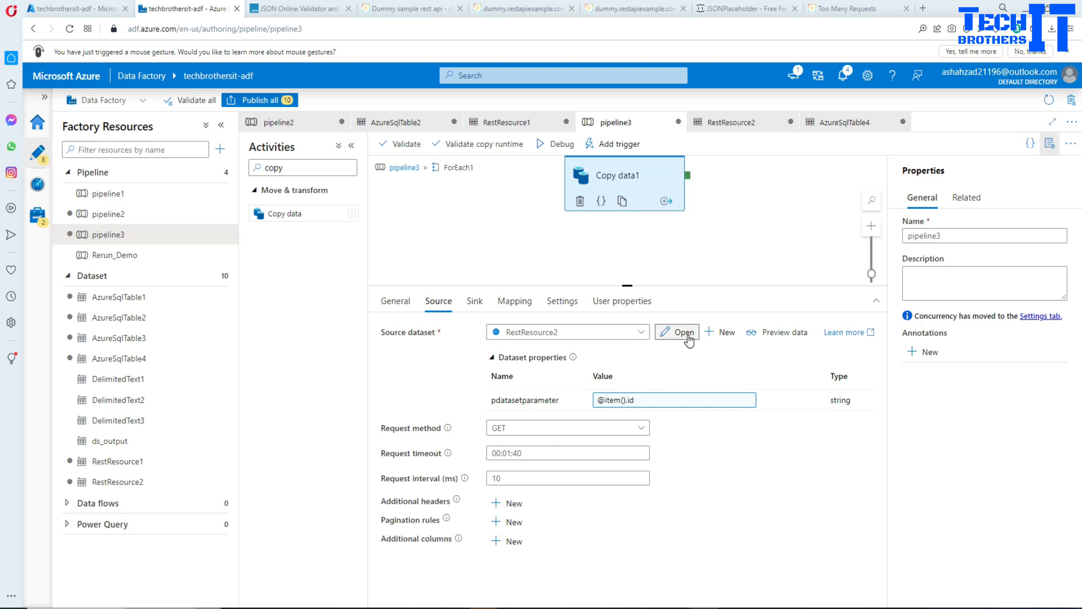
left_click(679, 332)
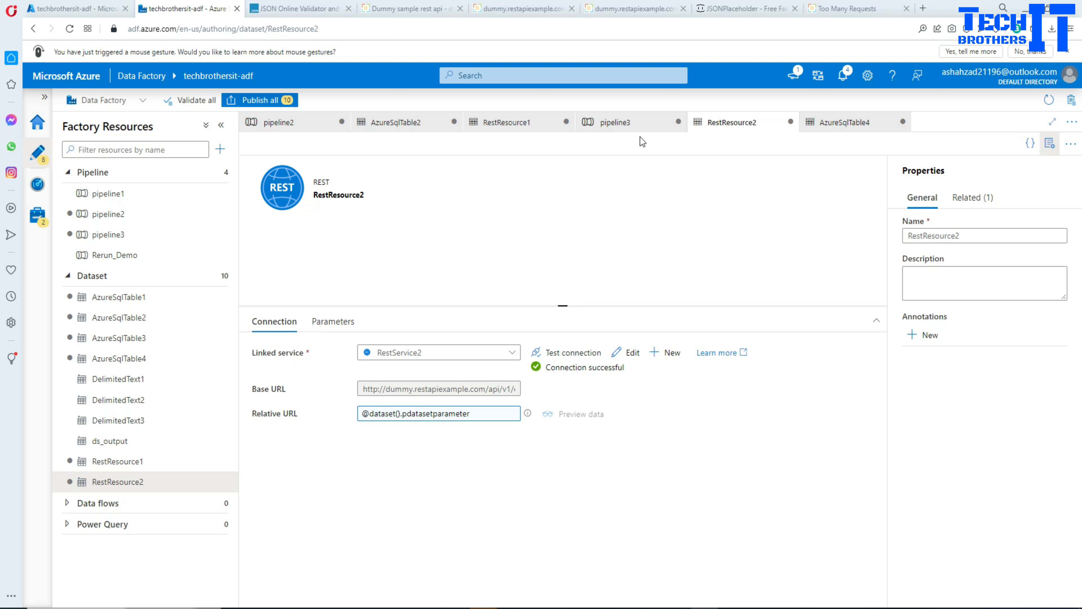
left_click(637, 128)
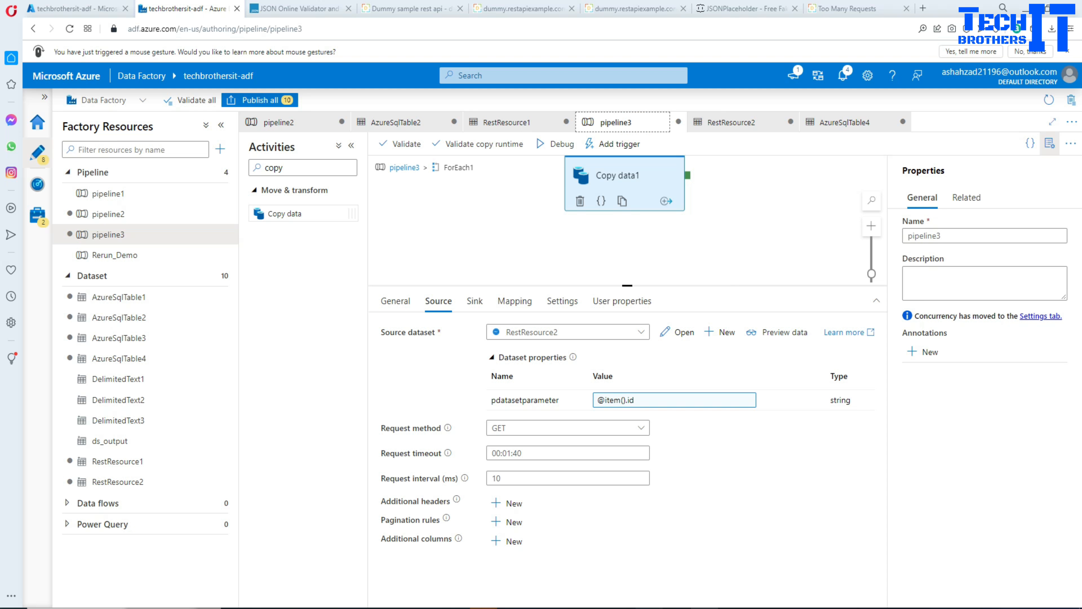
Switch to SQL Server Management Studio and refresh the list of tables in the TechbrothersIT database.
left_click(453, 602)
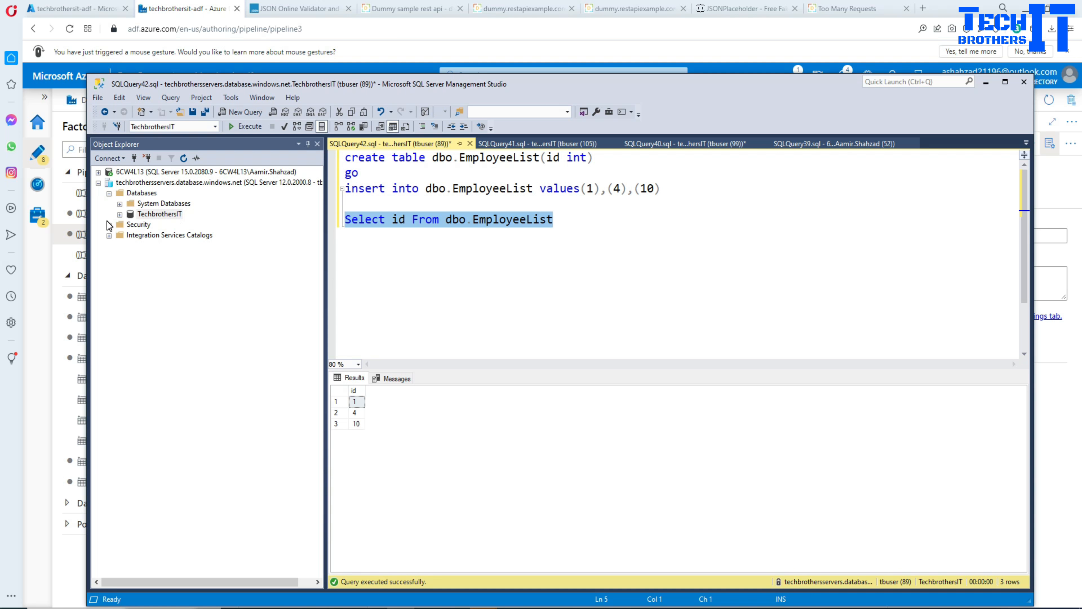
left_click(204, 218)
left_click(120, 215)
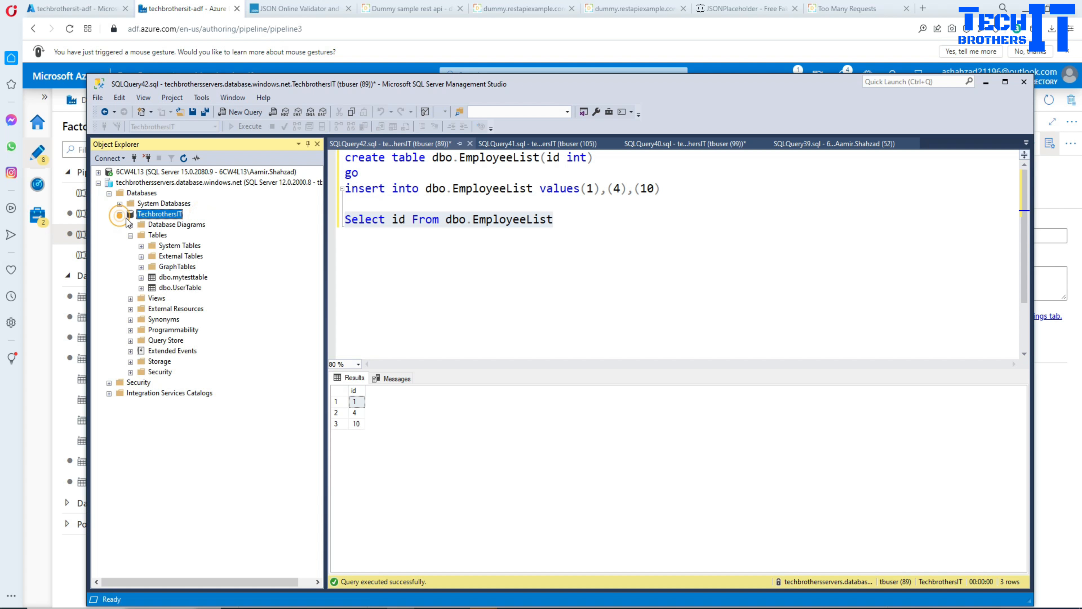
left_click(159, 235)
left_click(184, 158)
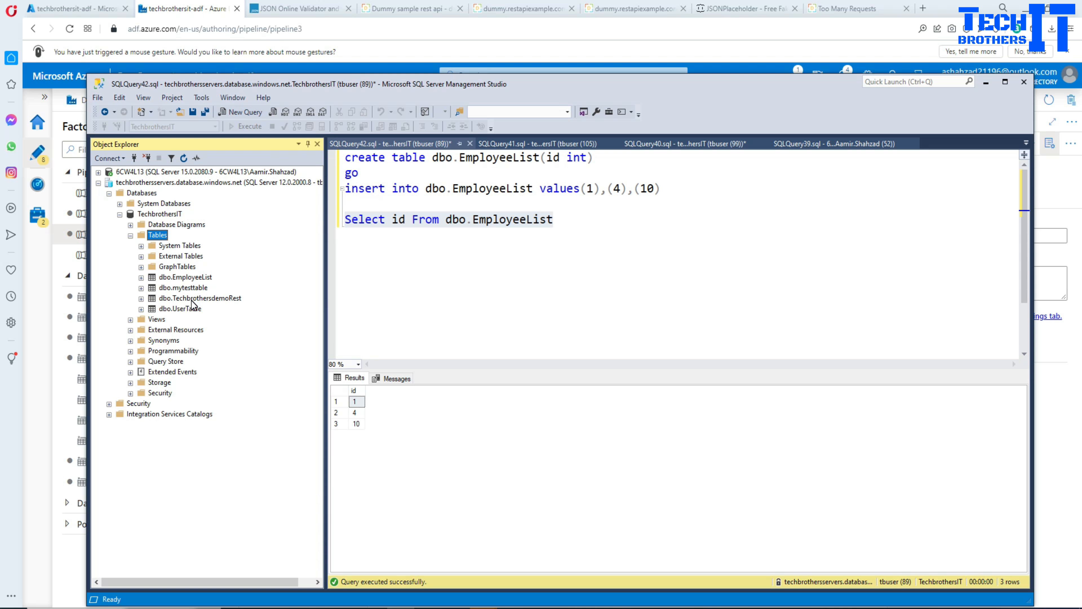
Query the top 1000 rows of dbo.TechbrothersdemoRest and examine the ids and employee records in the whole result grid.
left_click(203, 300)
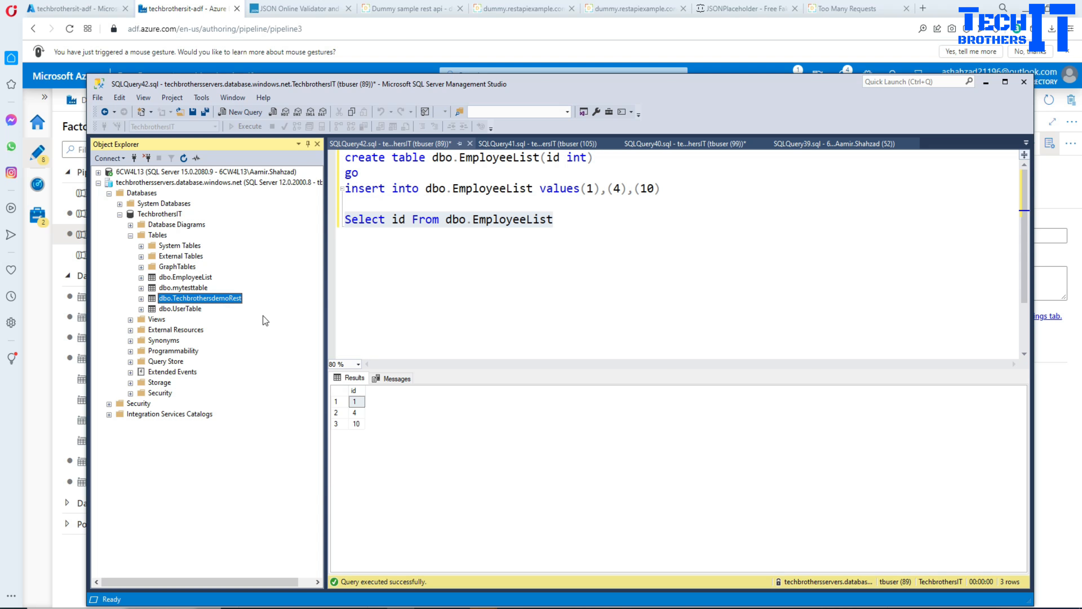
right_click(215, 298)
left_click(289, 329)
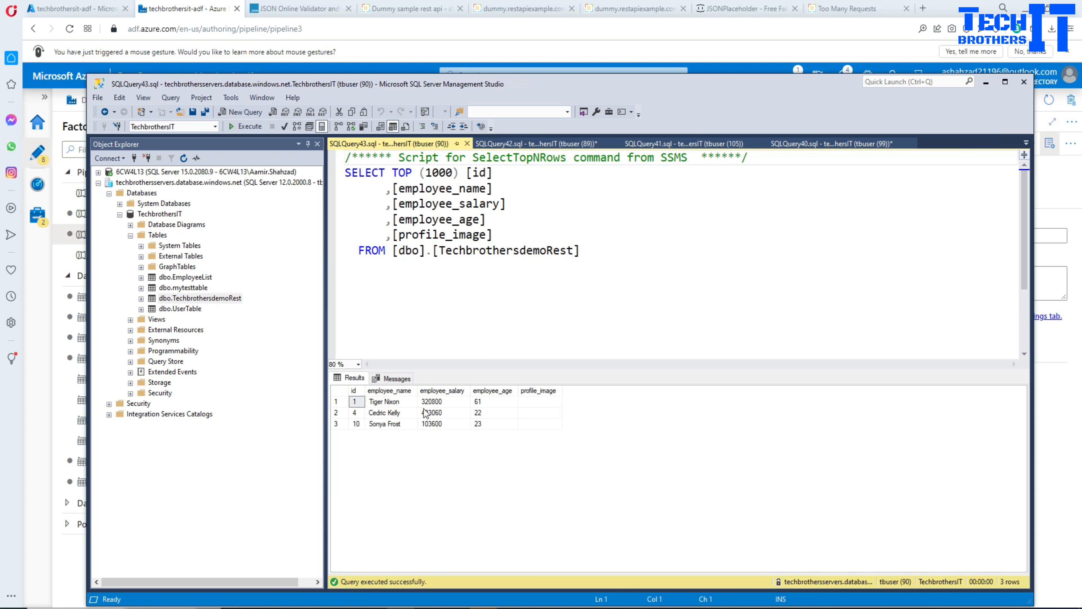
left_click(356, 412)
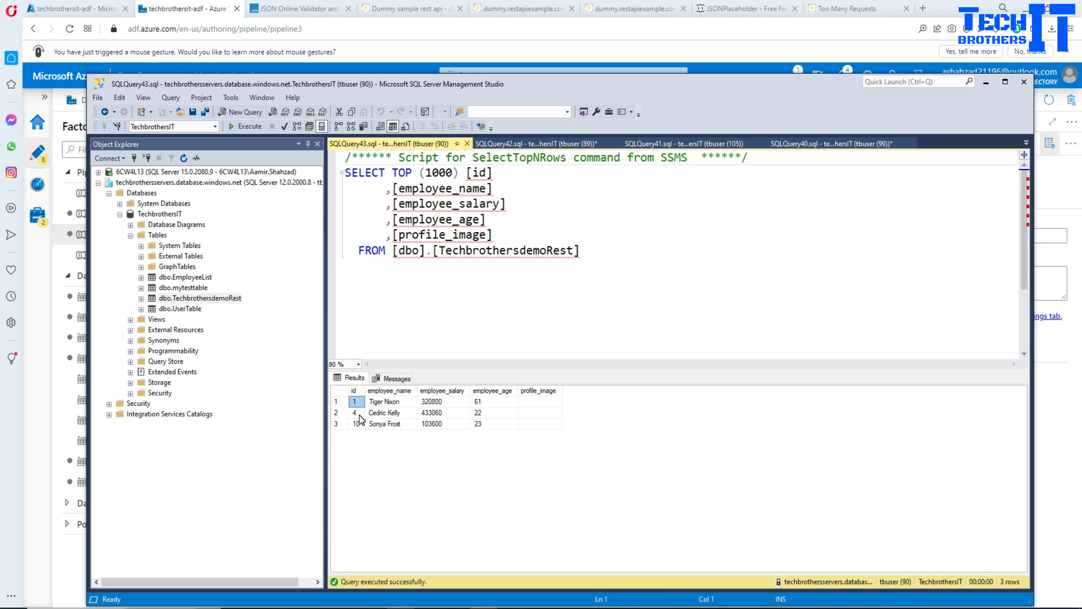
left_click(356, 426)
left_click(369, 405)
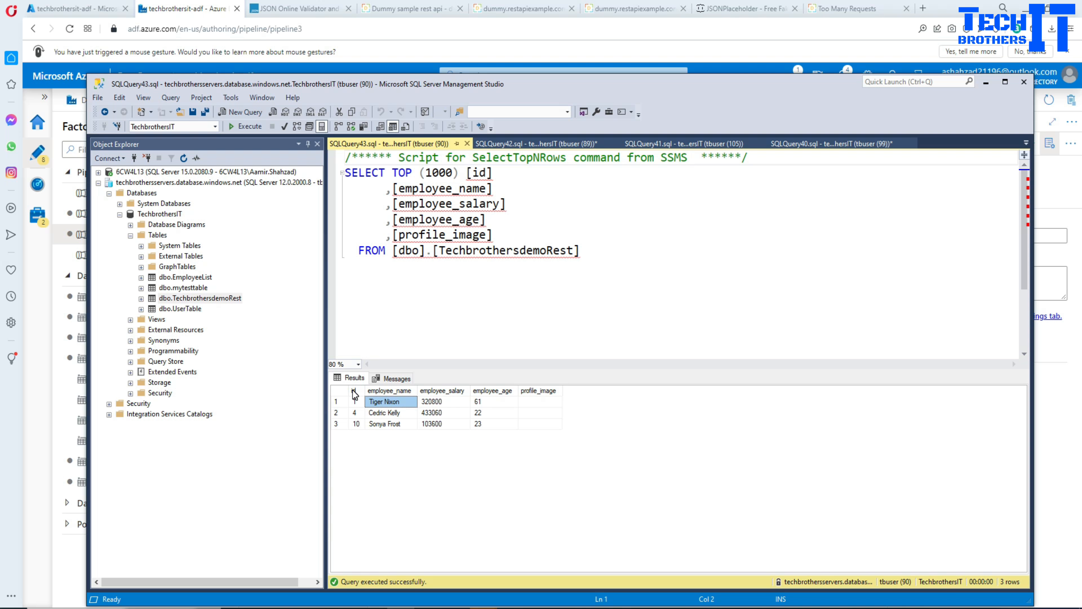
left_click(342, 391)
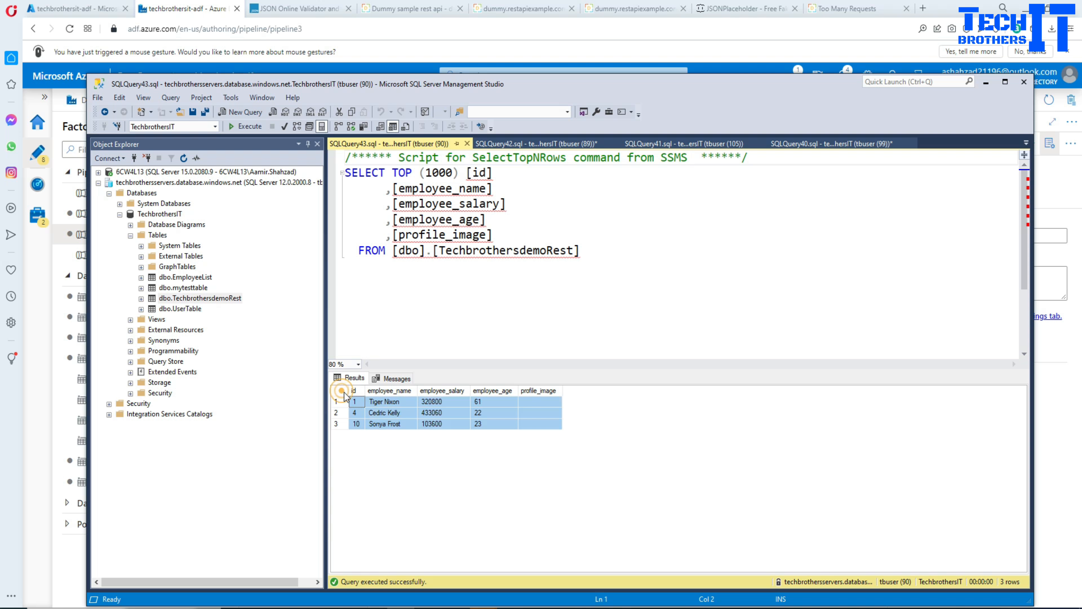